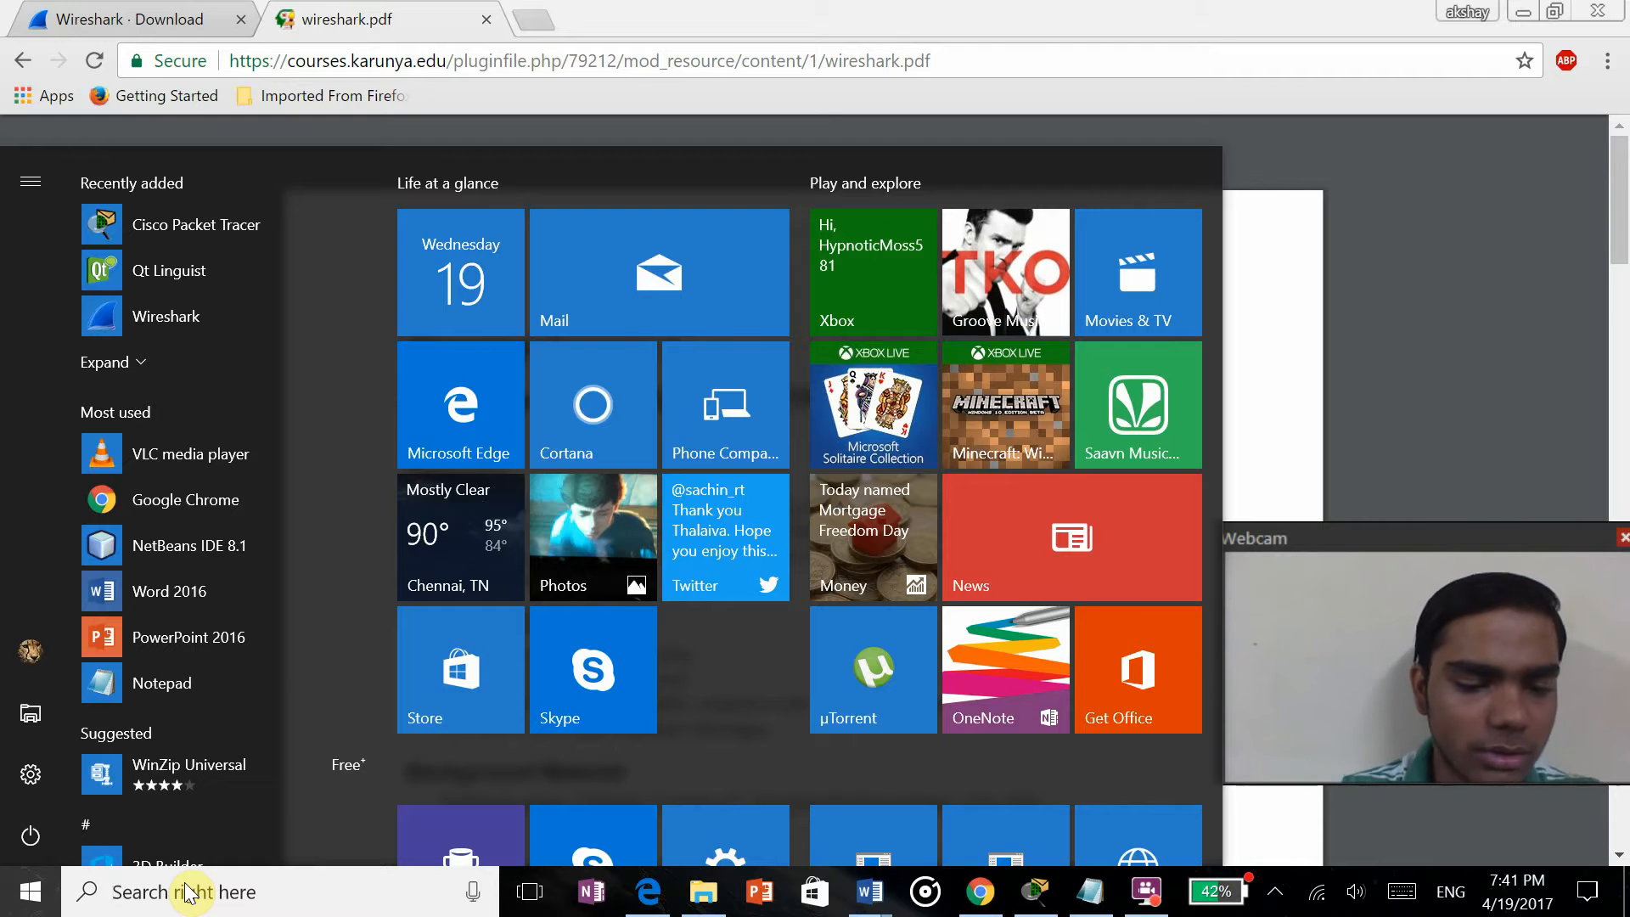
Search the computer for Wireshark and launch the desktop app
type("wir")
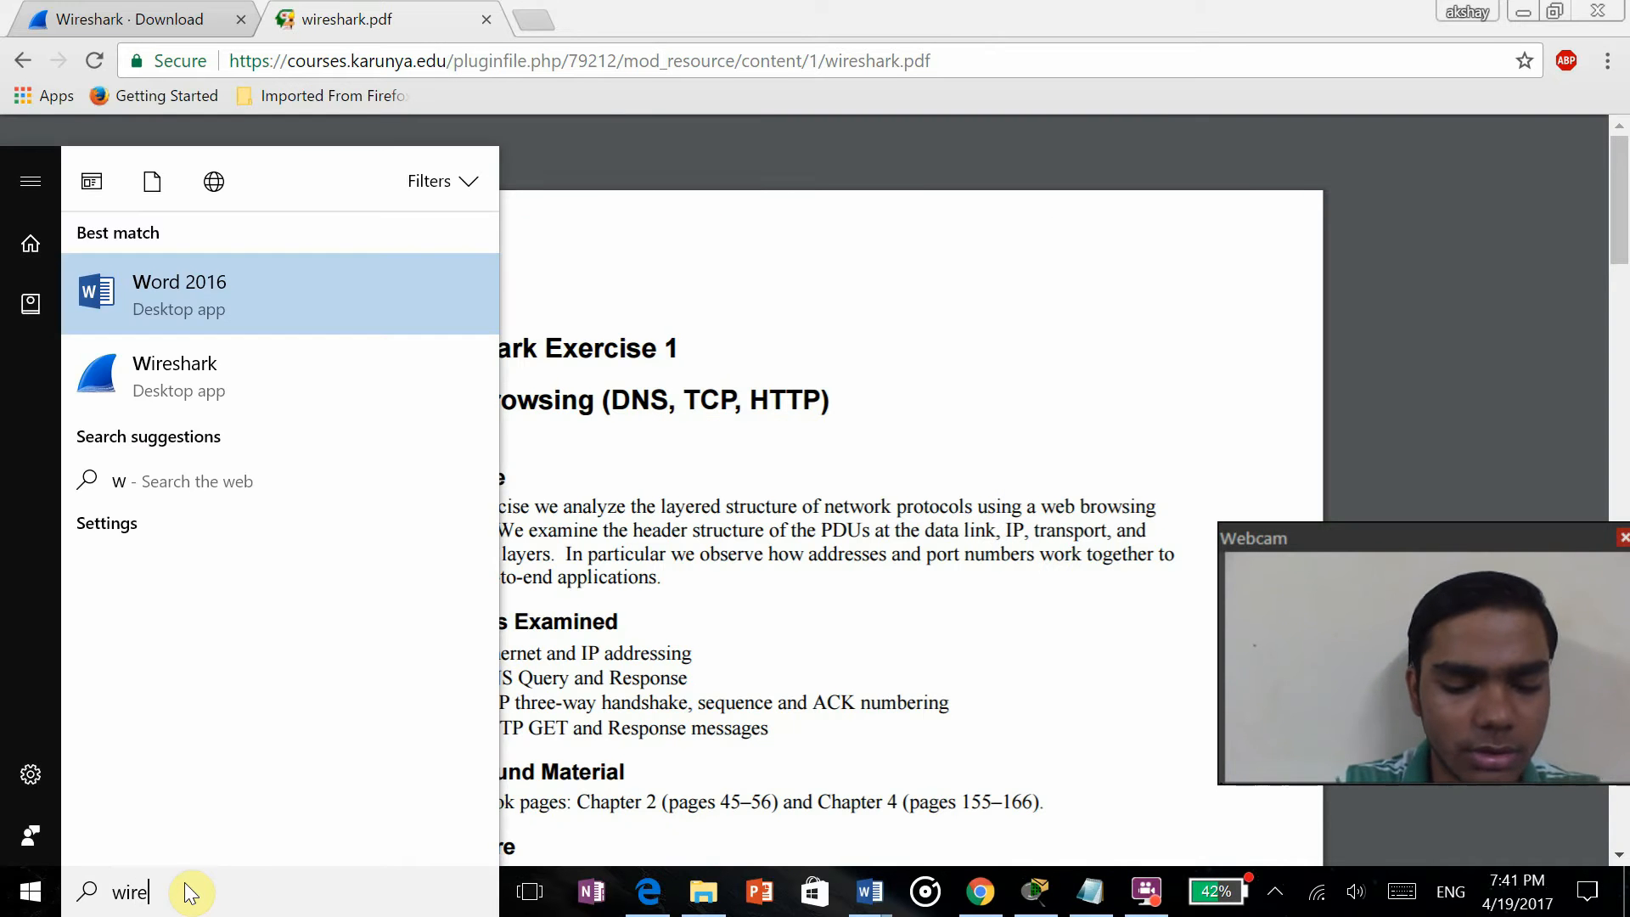
type("e")
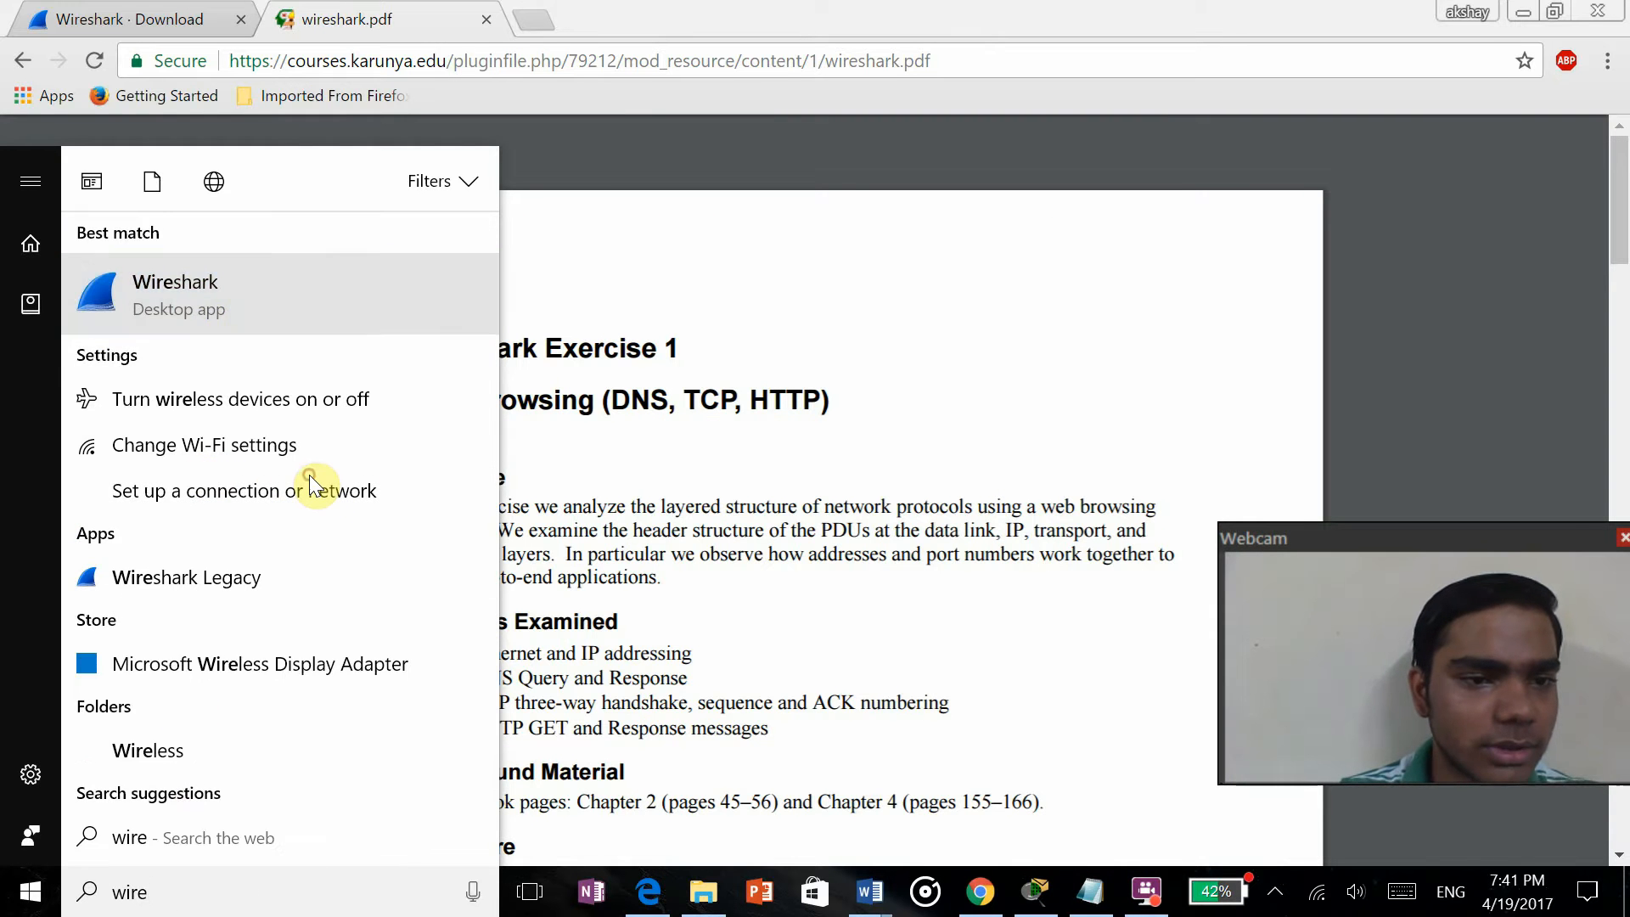
left_click(316, 480)
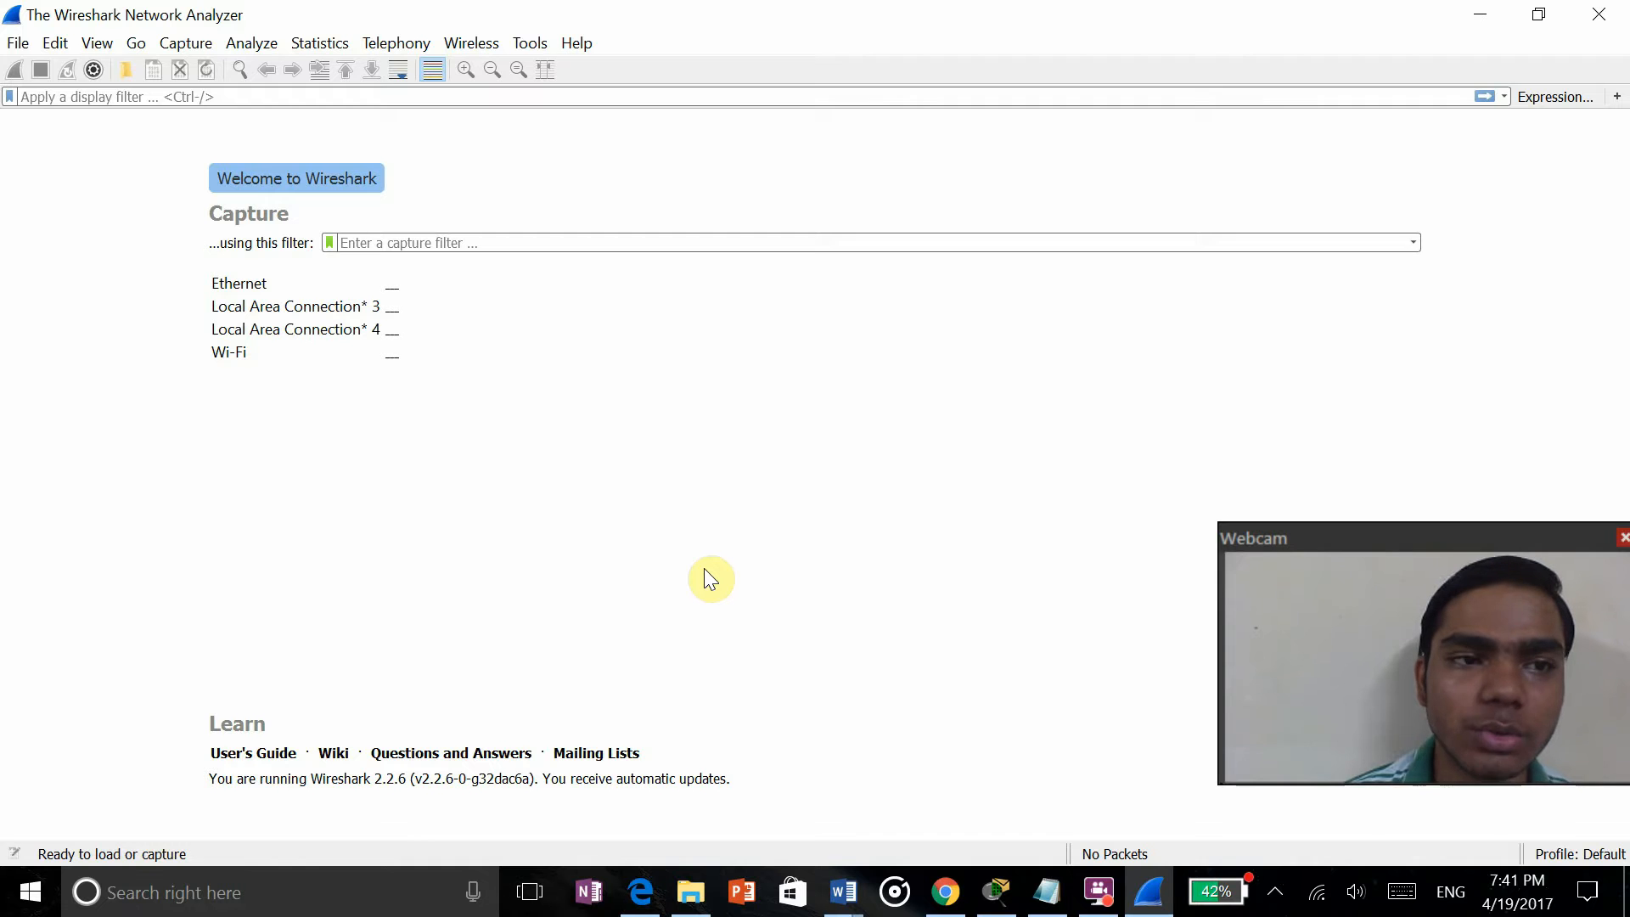
Start a live capture on the Wi-Fi interface and apply the display filter tcp
left_click(228, 350)
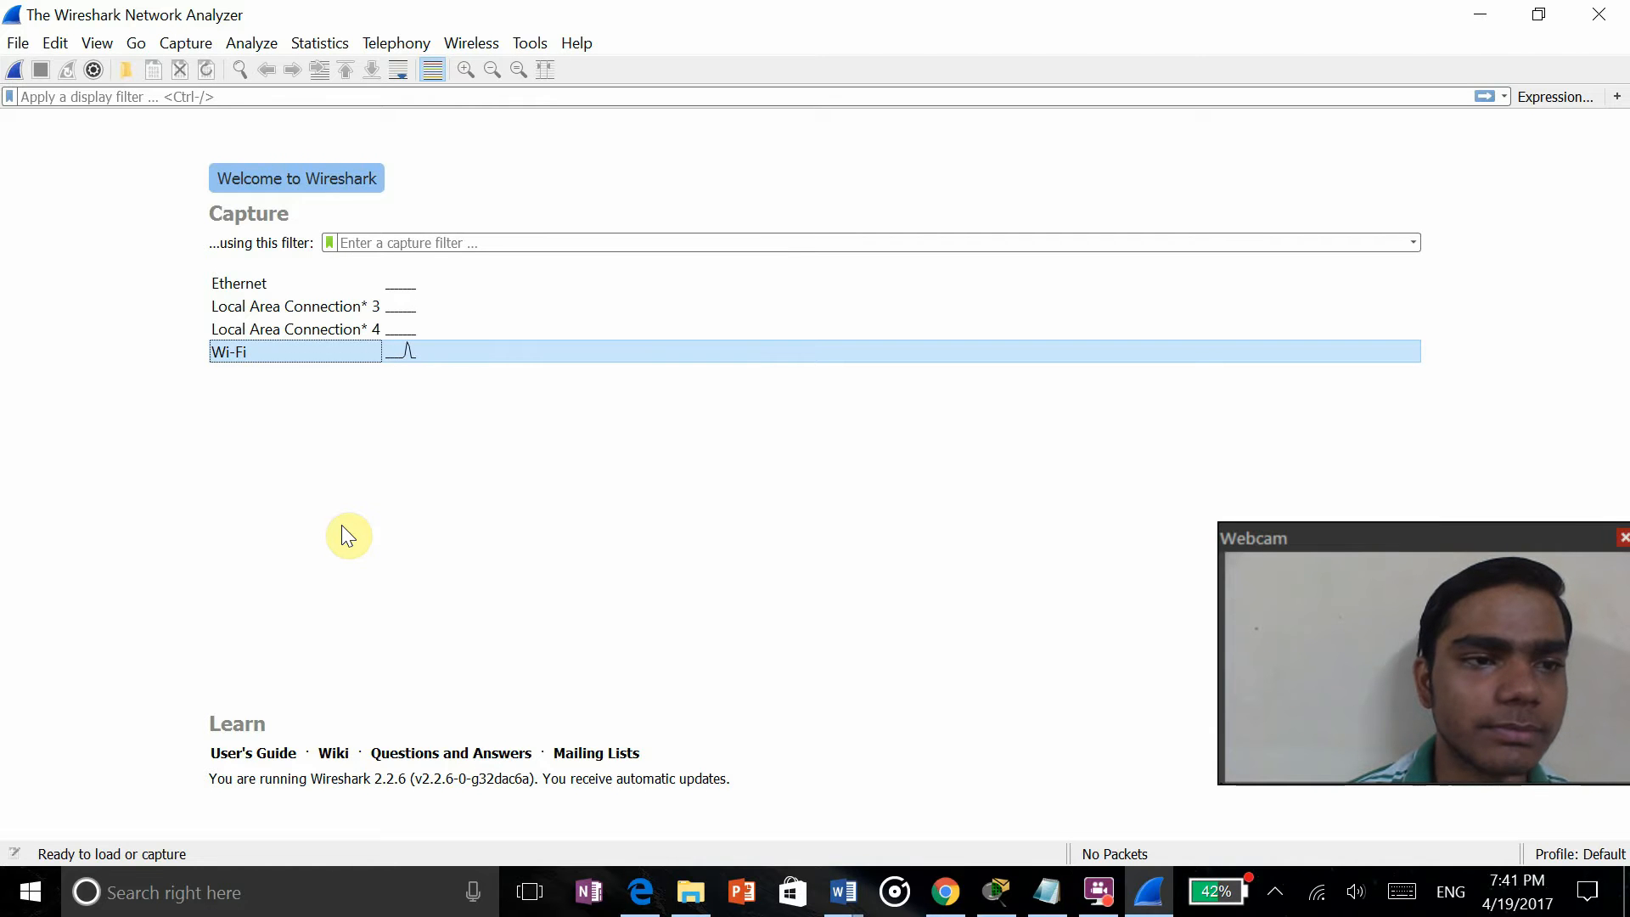
double_click(237, 350)
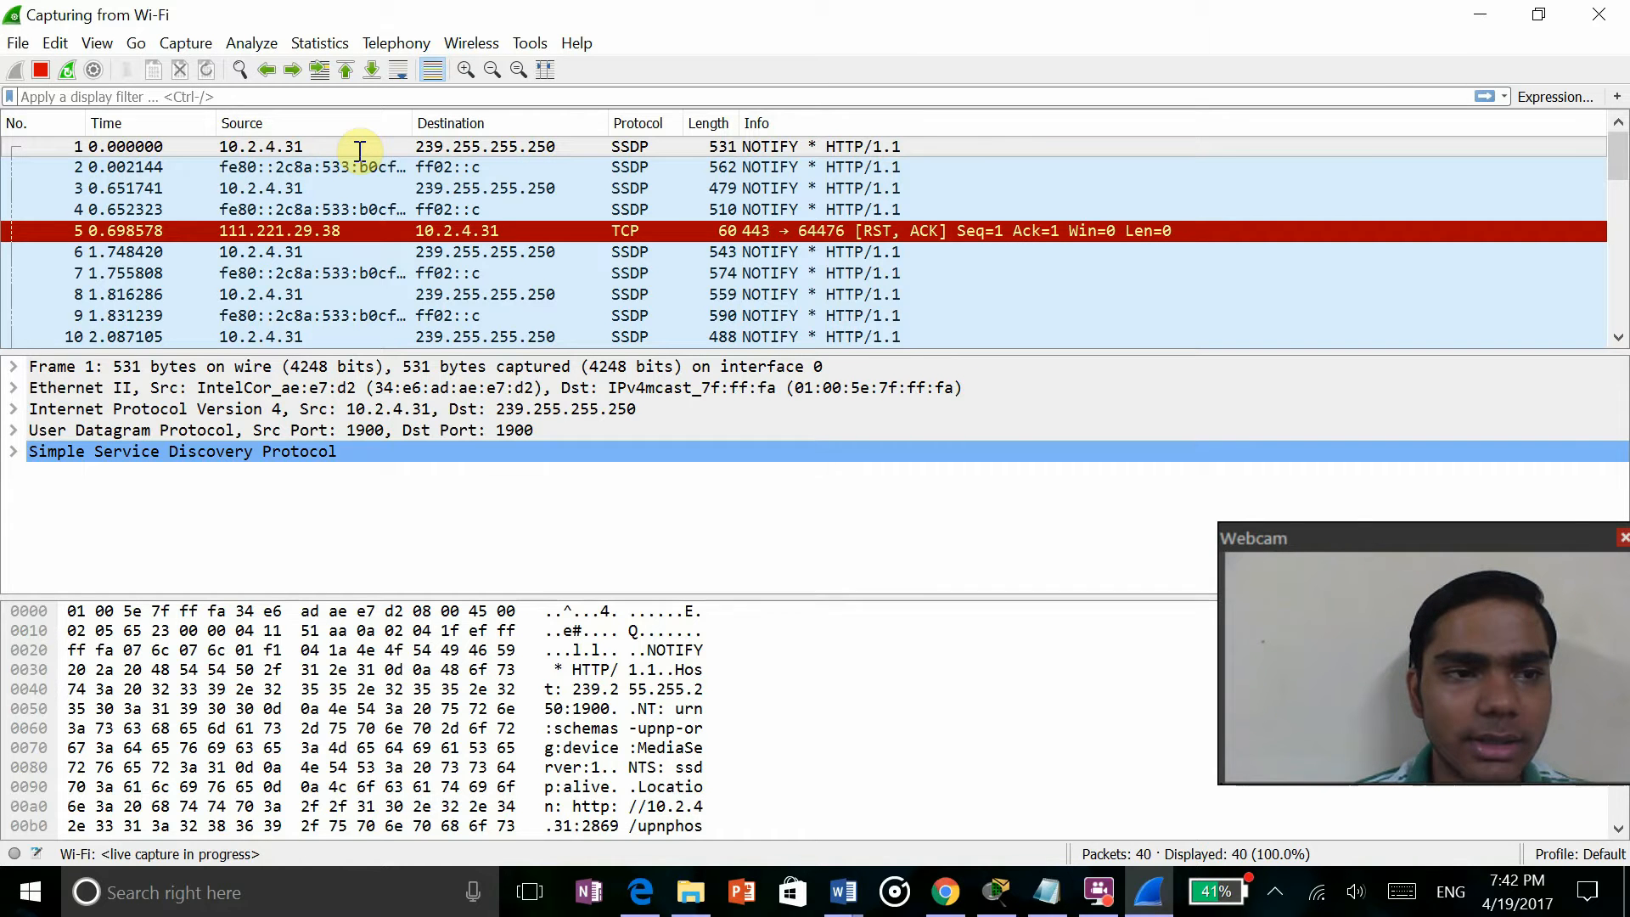
type("tcp")
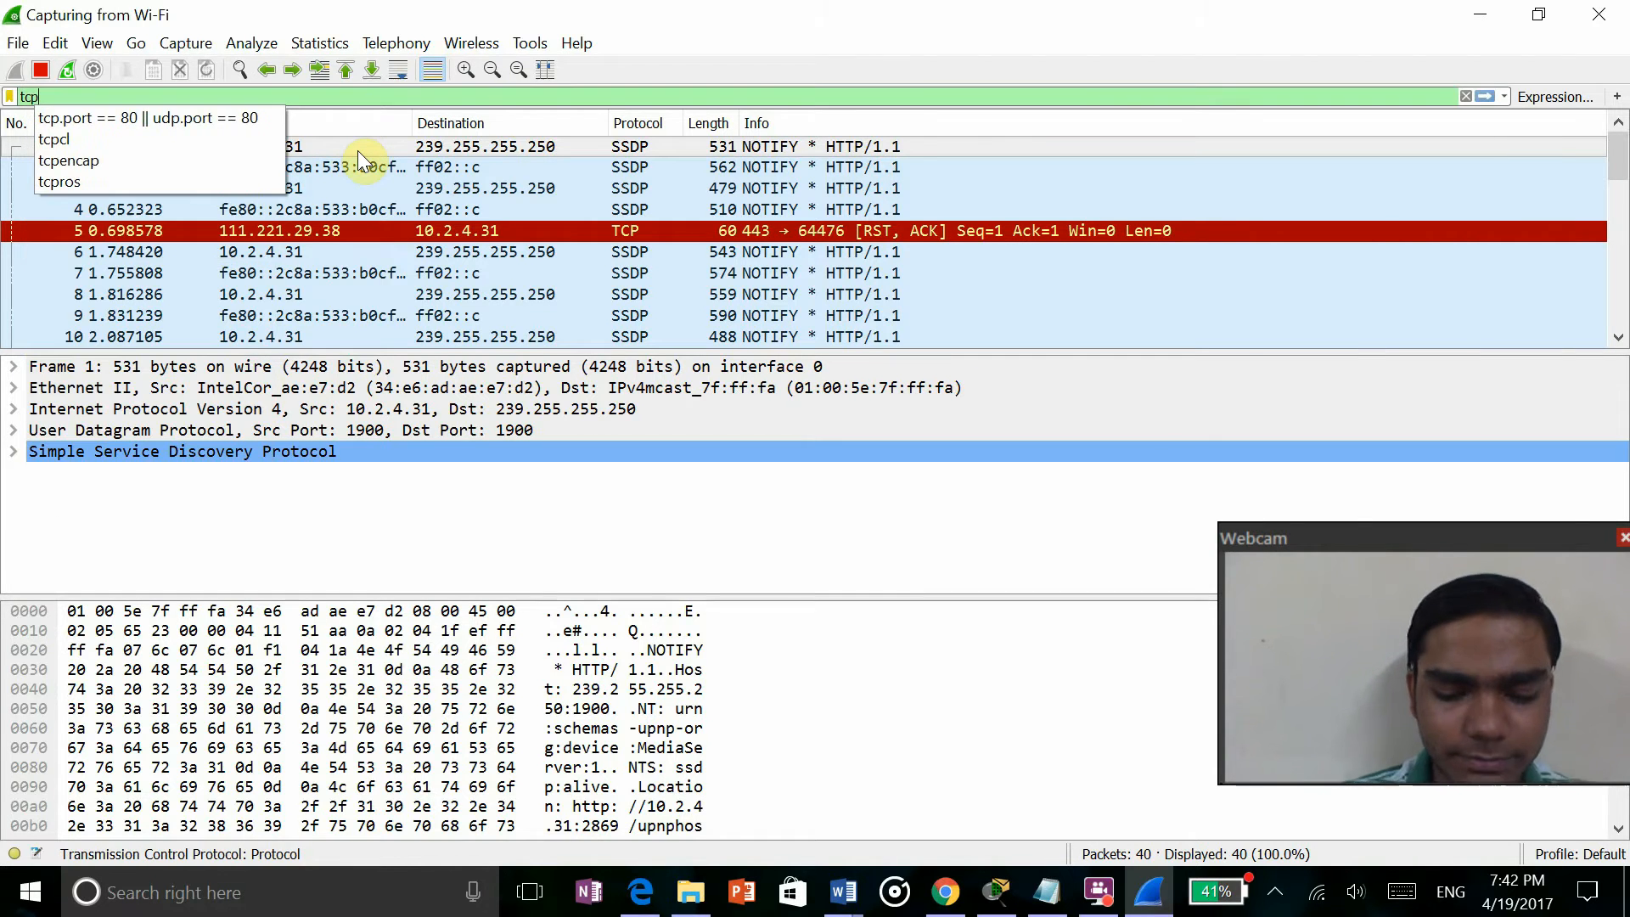
key("Return")
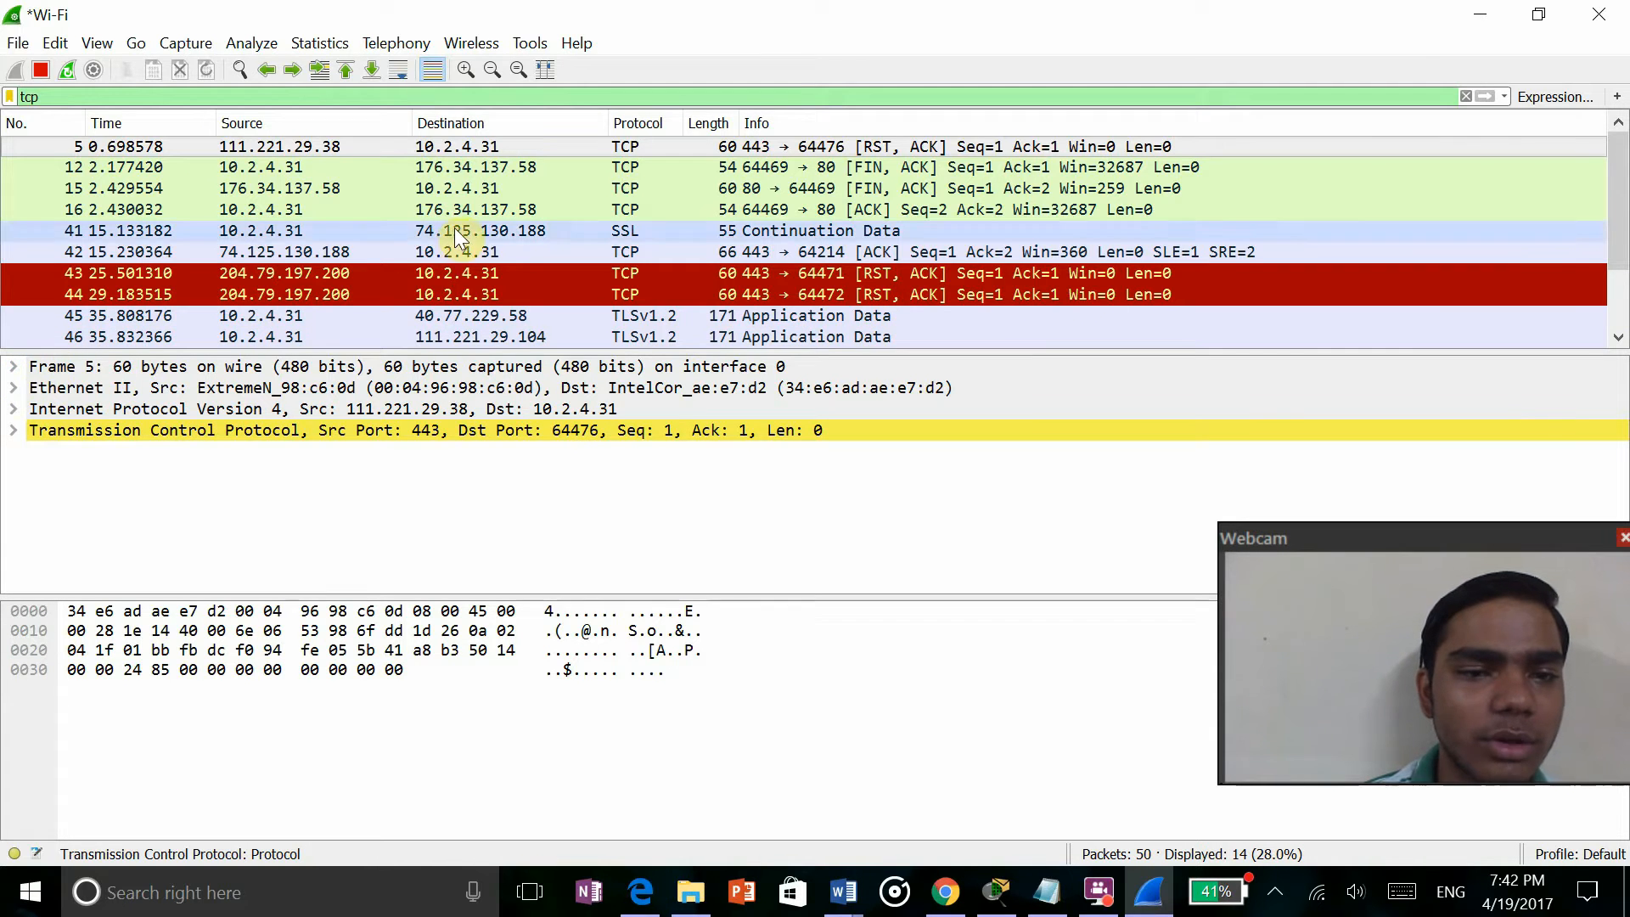
Select TCP packet 16 and expand its Frame details to review the frame's metadata
left_click(537, 208)
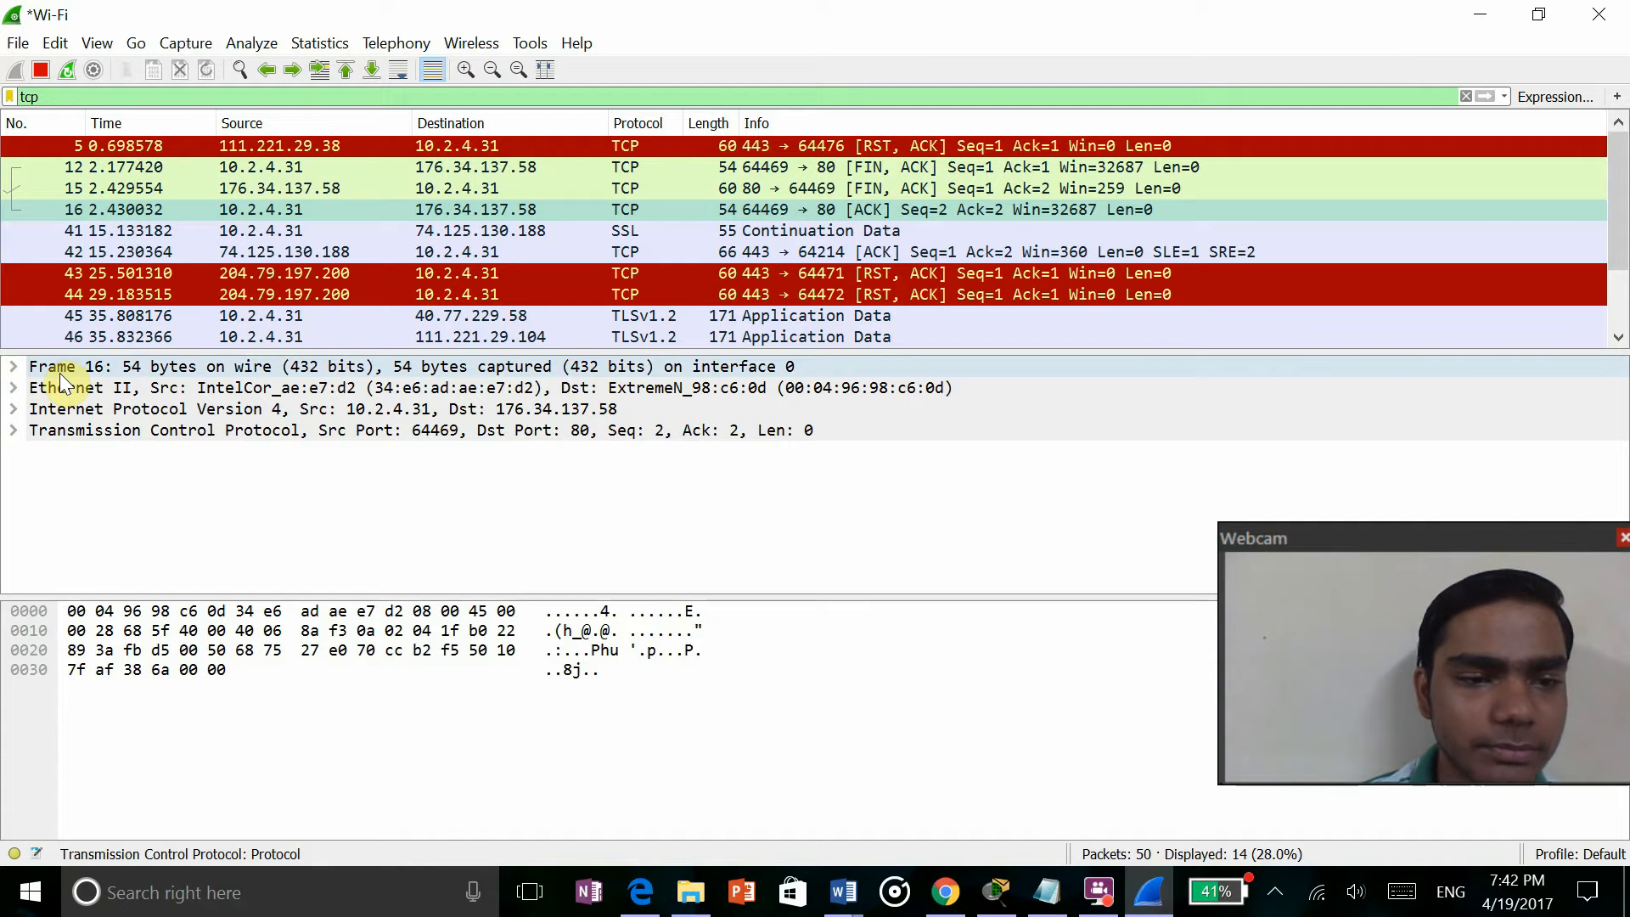
left_click(15, 368)
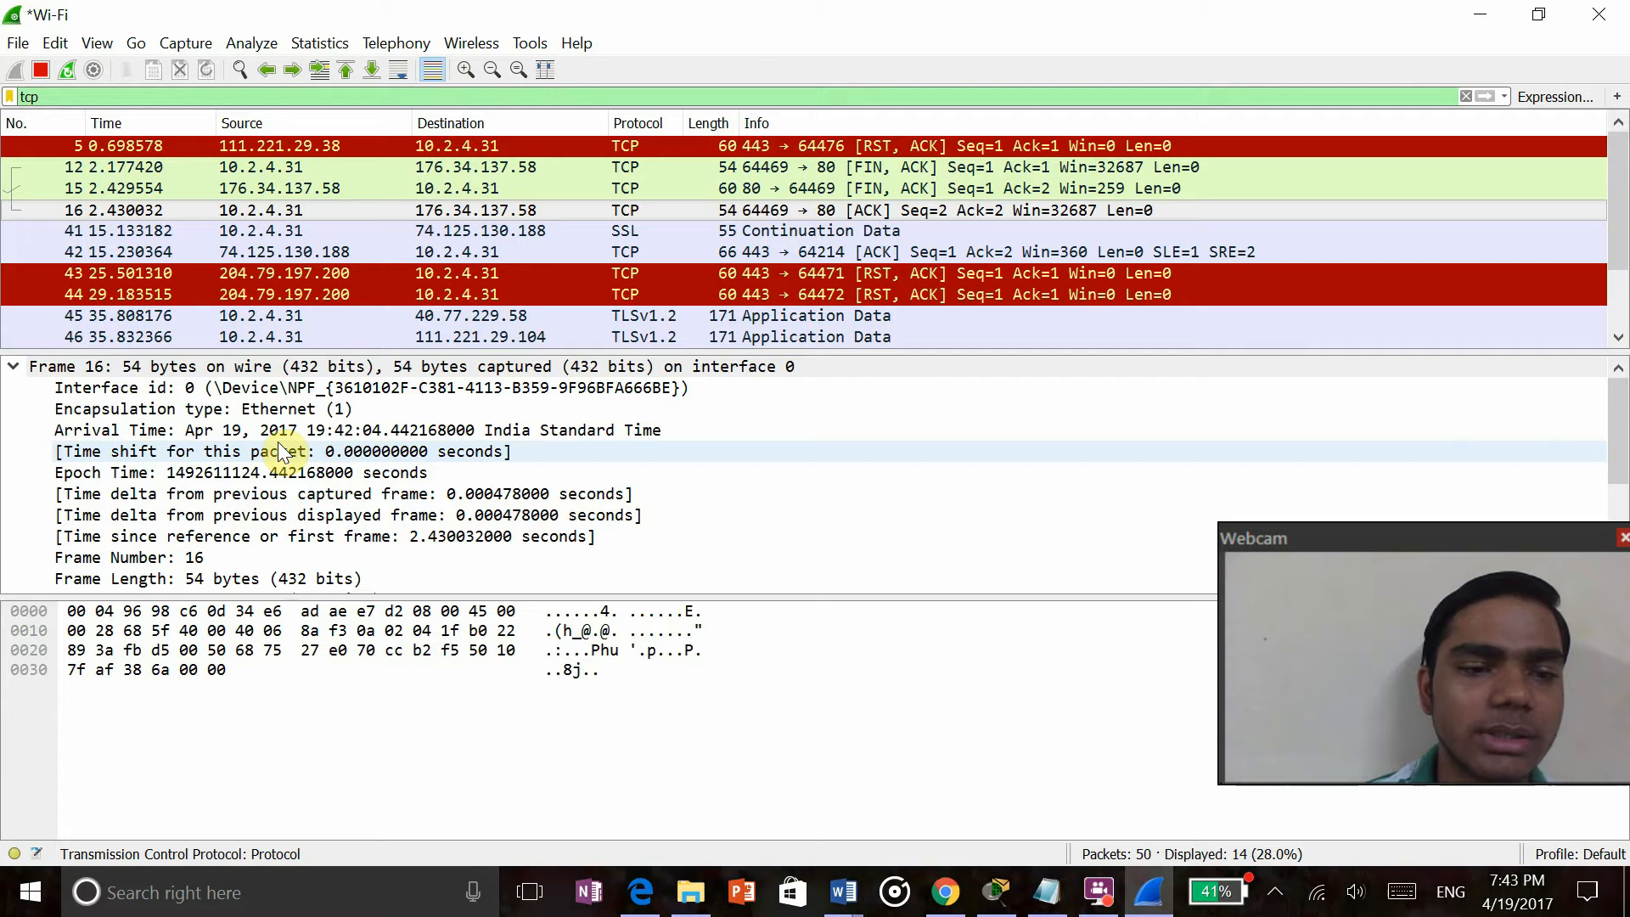
scroll(277, 442, "down", 3)
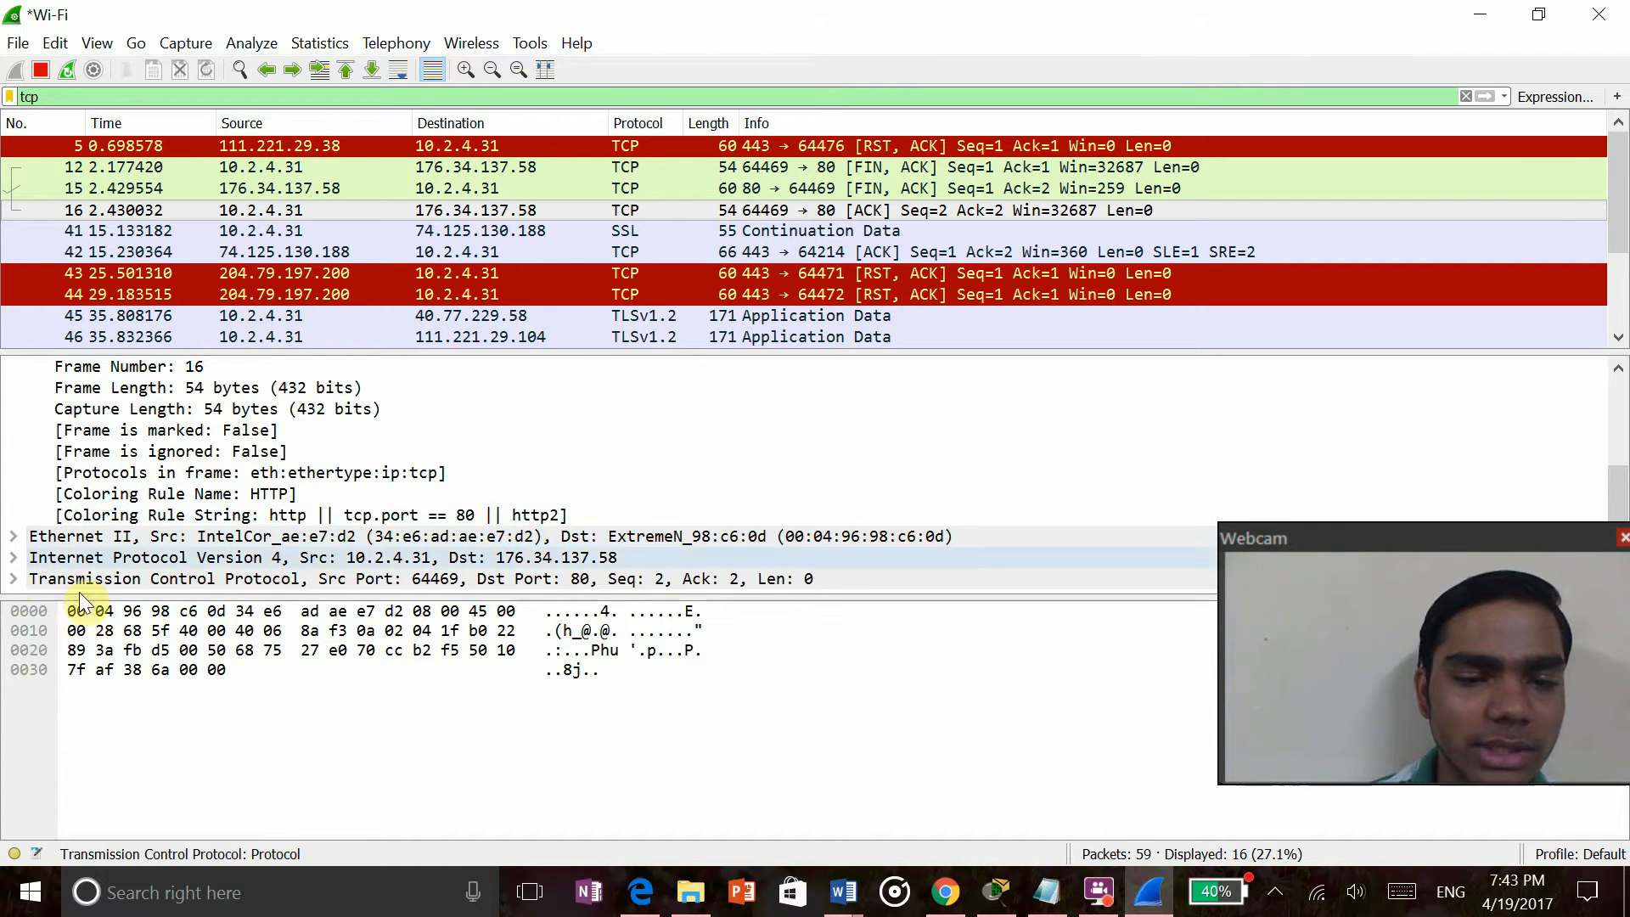
Expand packet 16's Ethernet II section with its Destination and Source entries to examine the MAC addresses
left_click(13, 538)
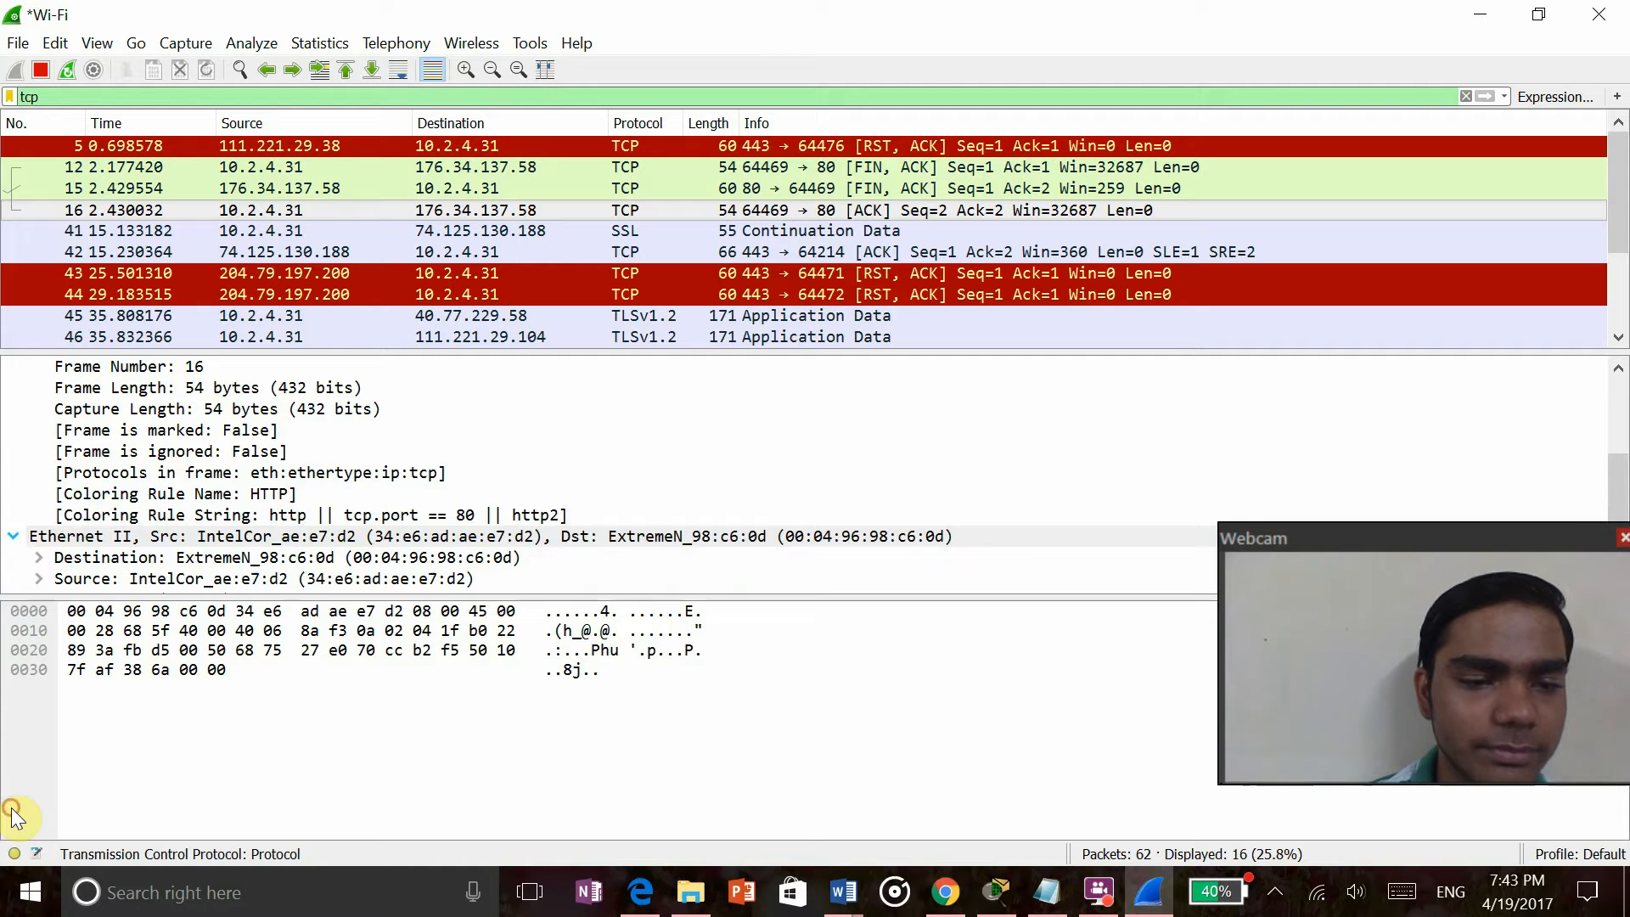
scroll(143, 538, "down", 1)
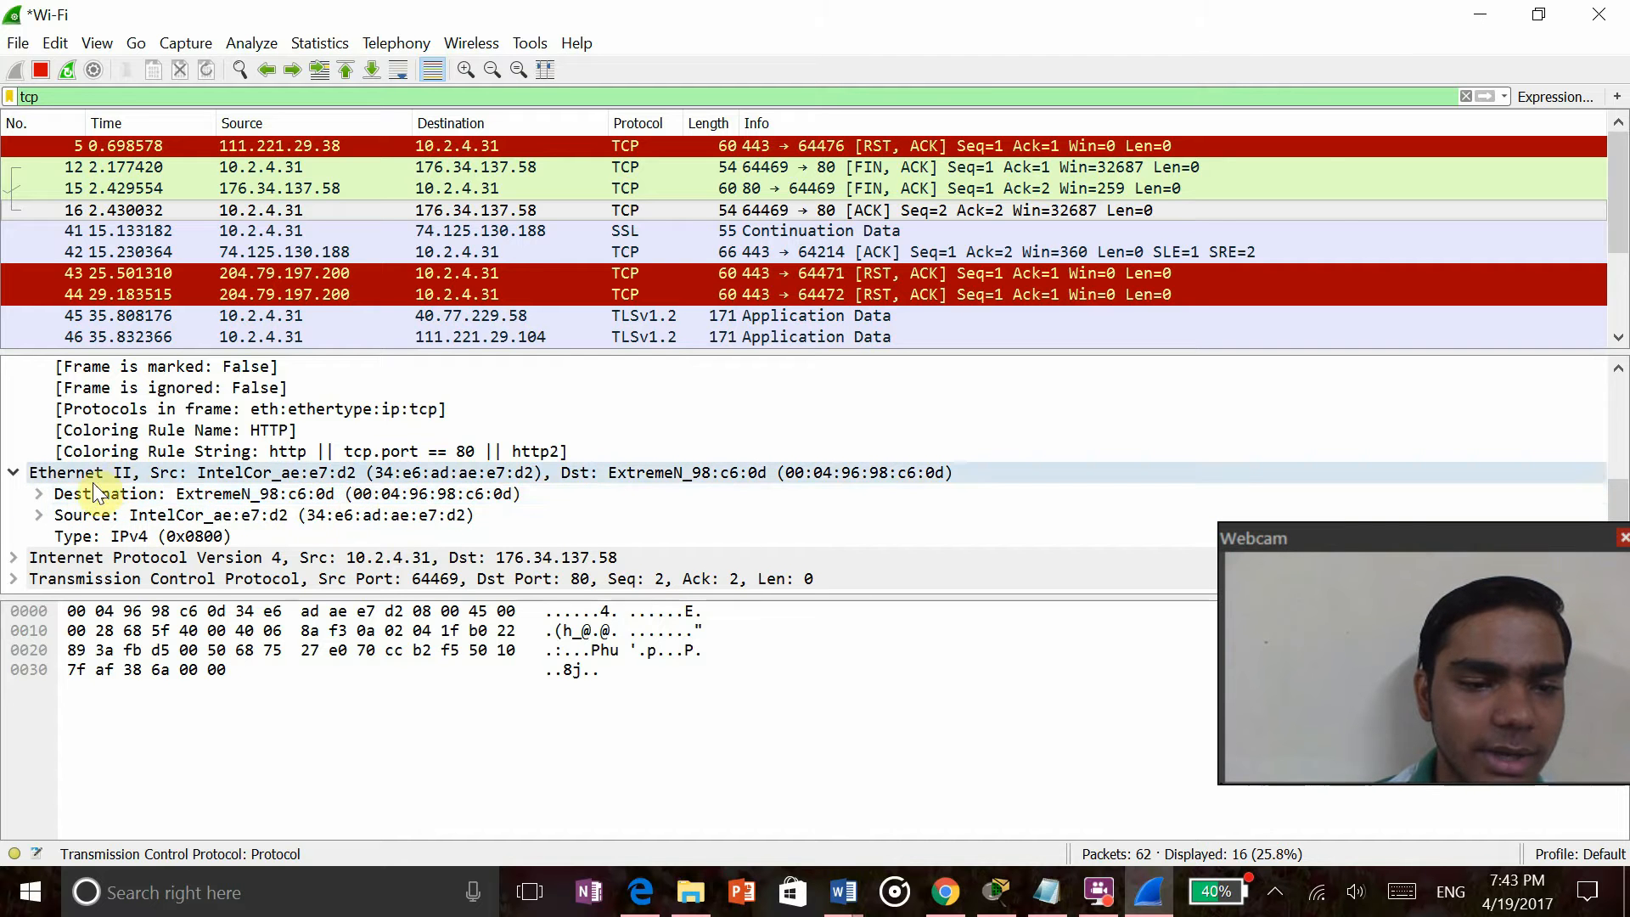
left_click(38, 494)
scroll(258, 554, "down", 1)
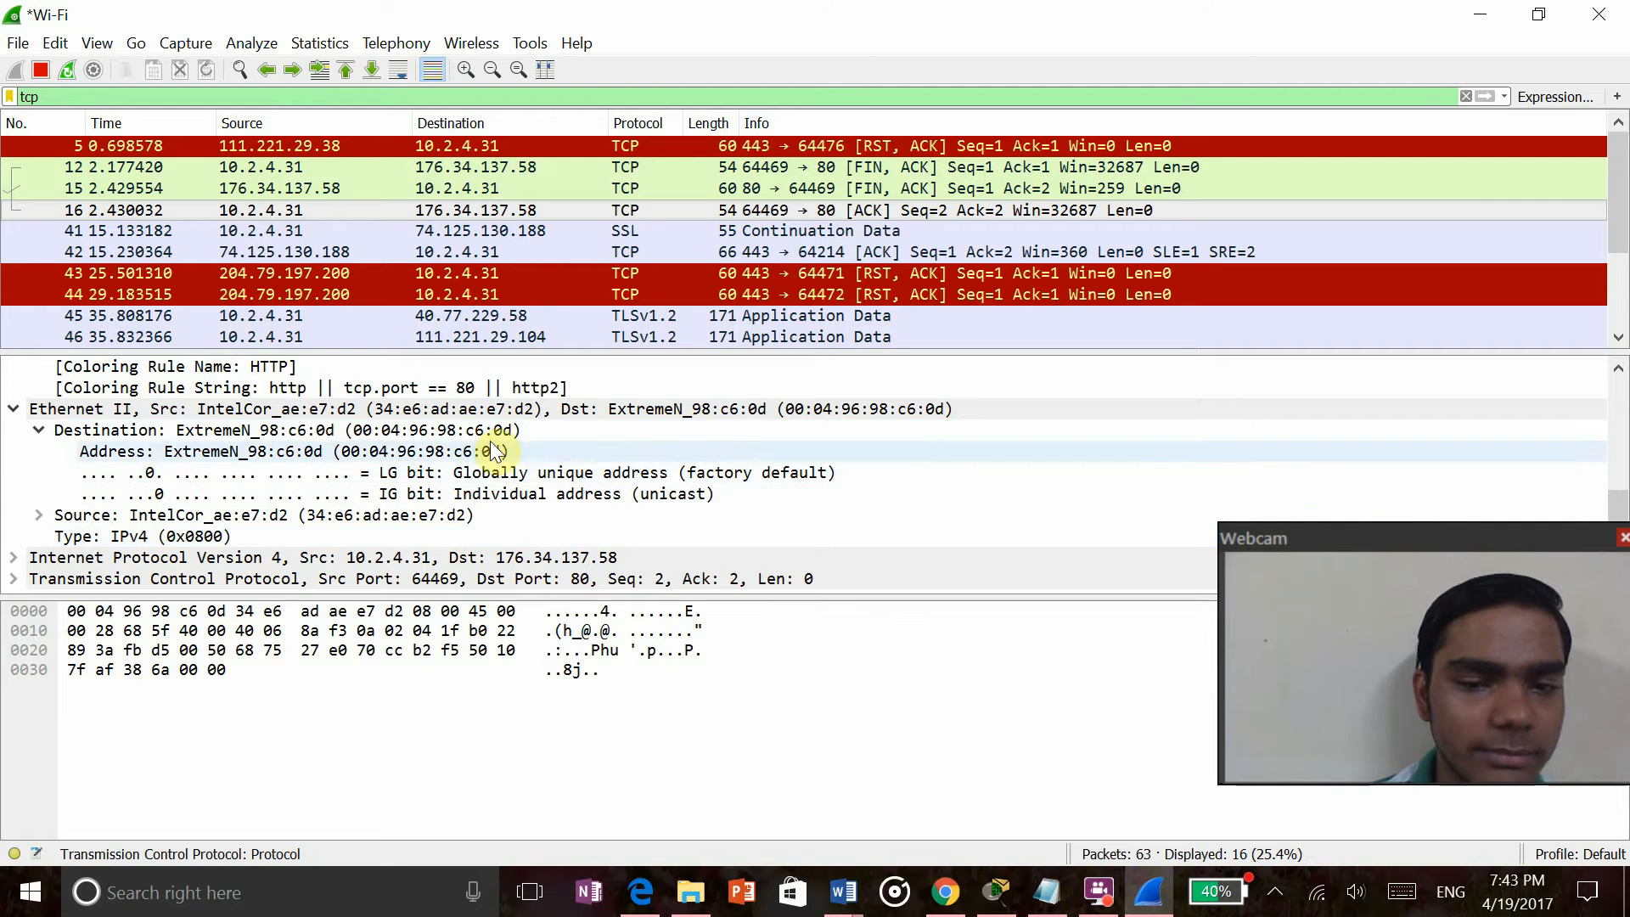
left_click(37, 515)
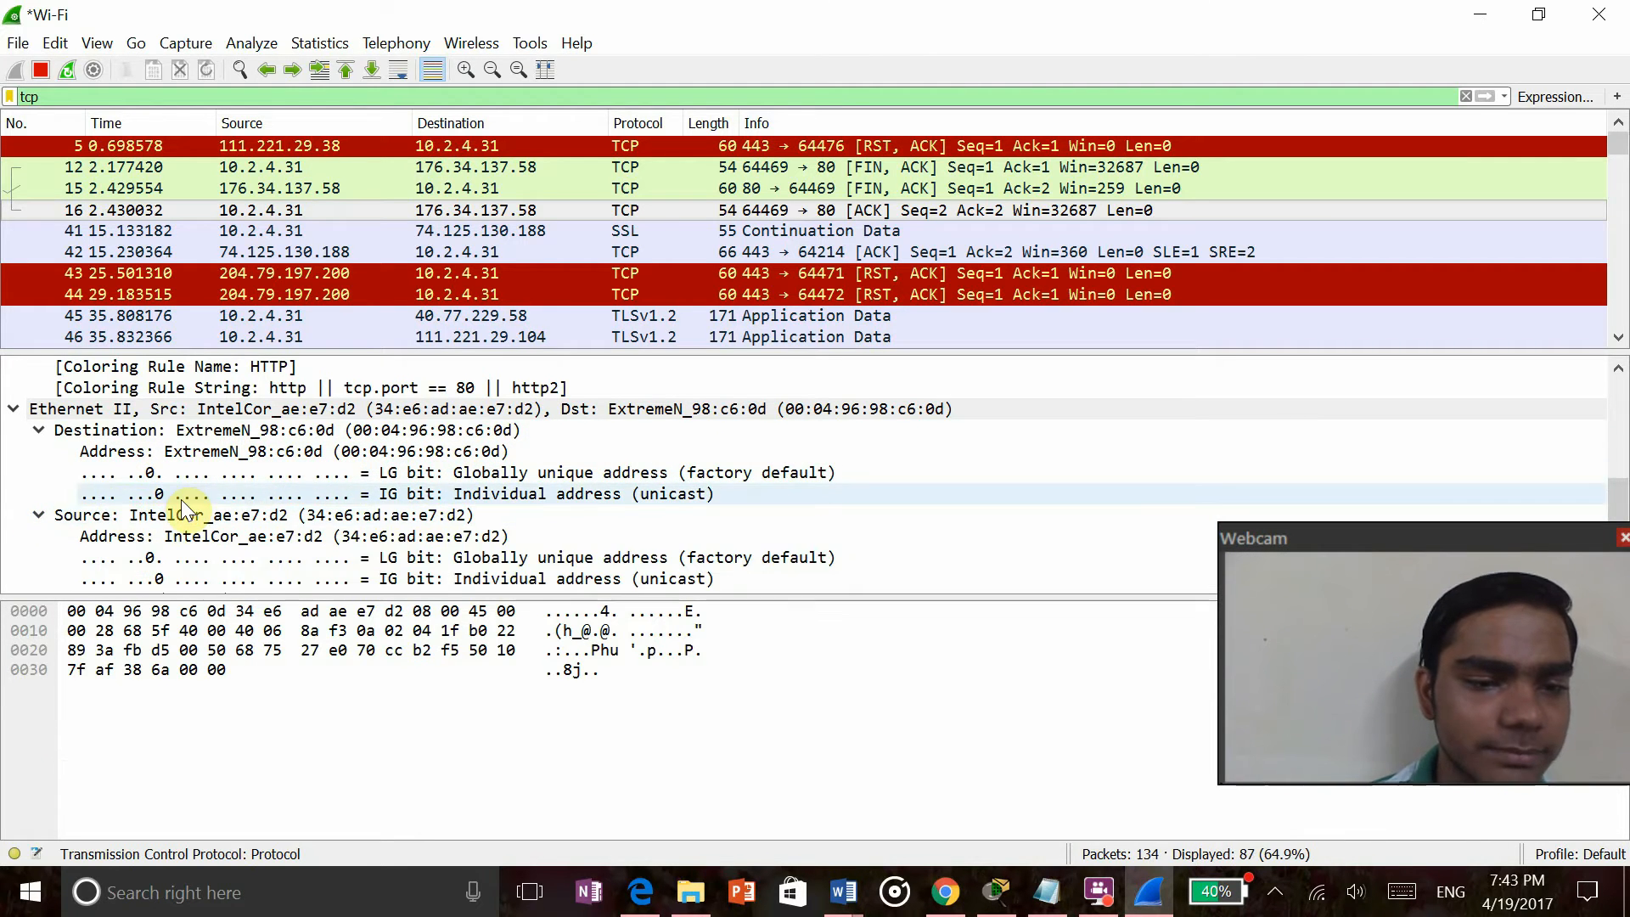
scroll(187, 508, "down", 1)
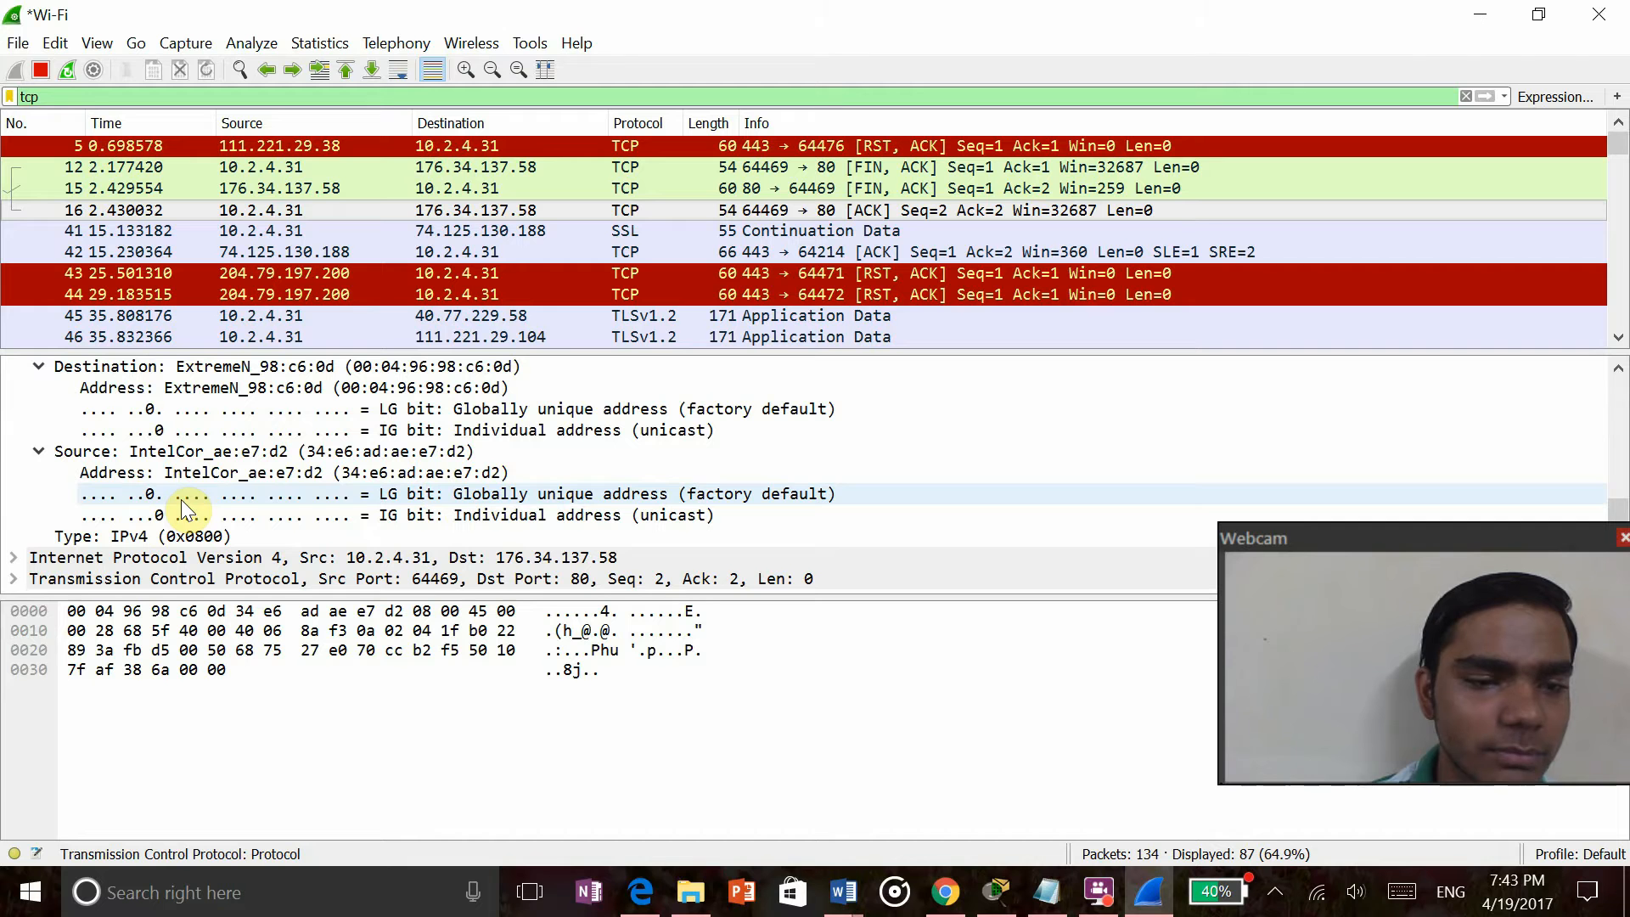
Expand packet 16's Internet Protocol Version 4 section and review its header fields
left_click(13, 560)
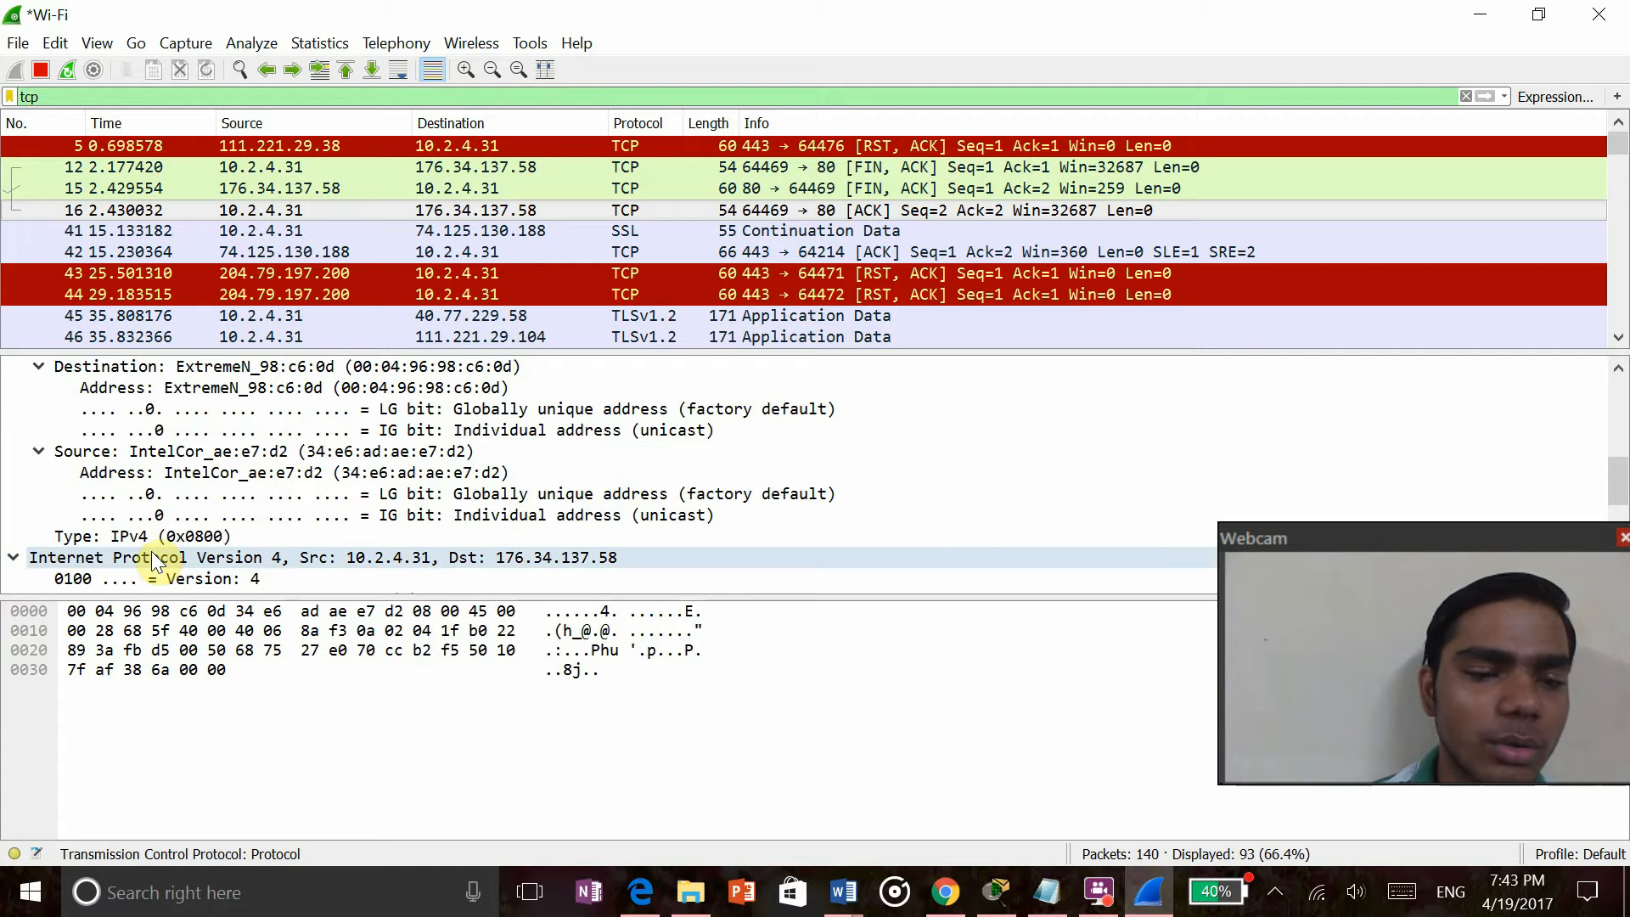
scroll(156, 560, "down", 5)
scroll(153, 562, "up", 3)
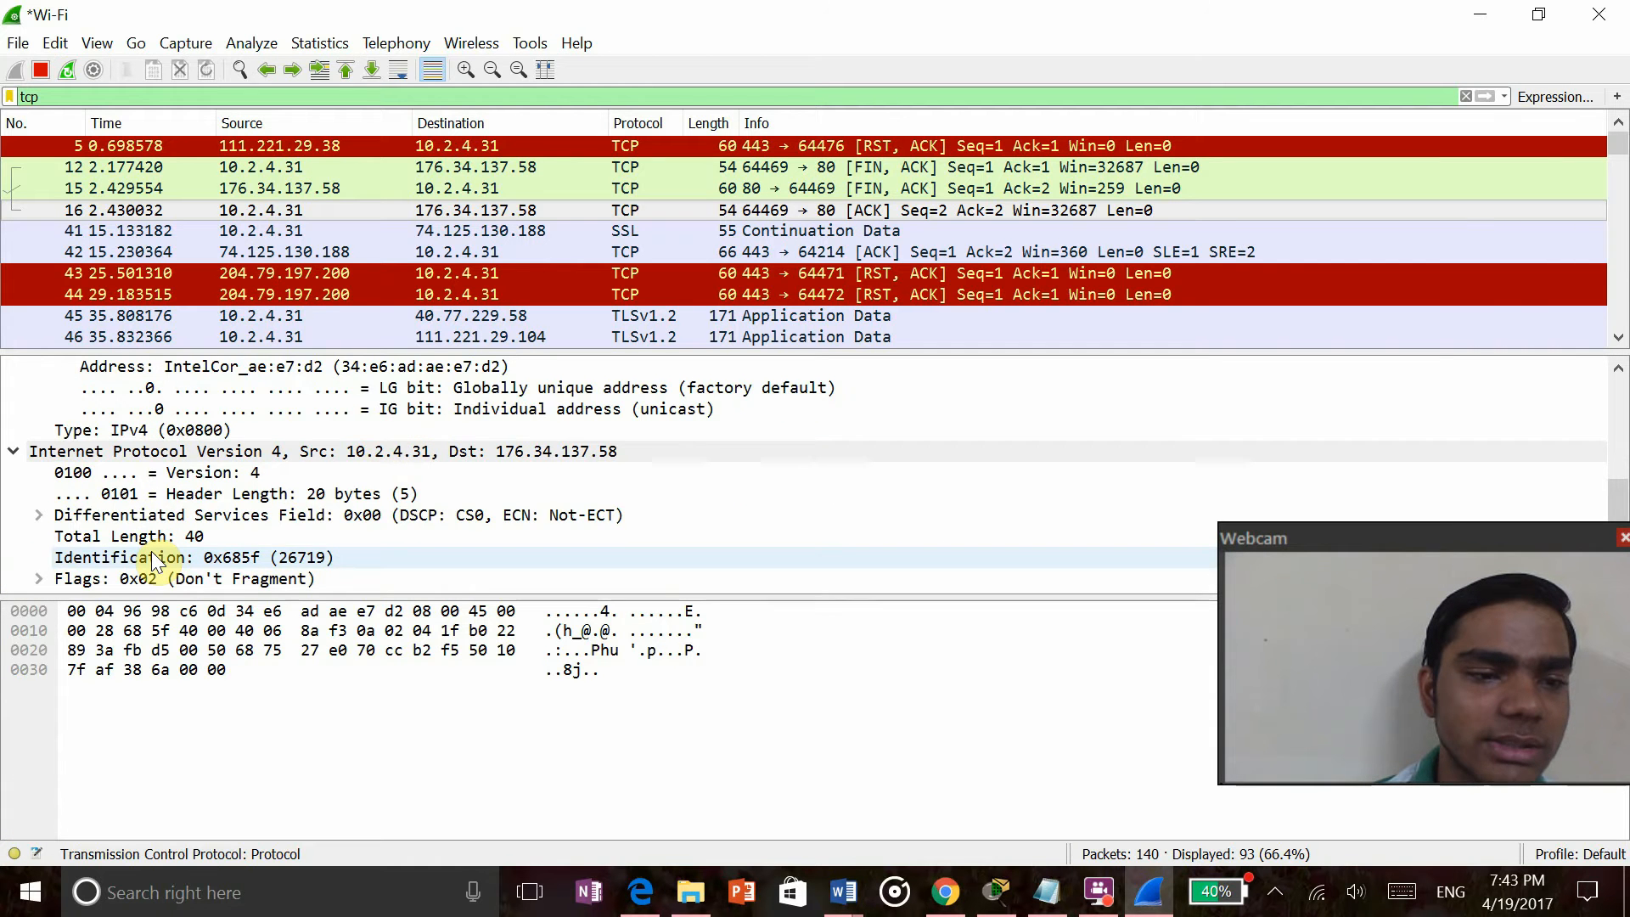
scroll(155, 562, "down", 3)
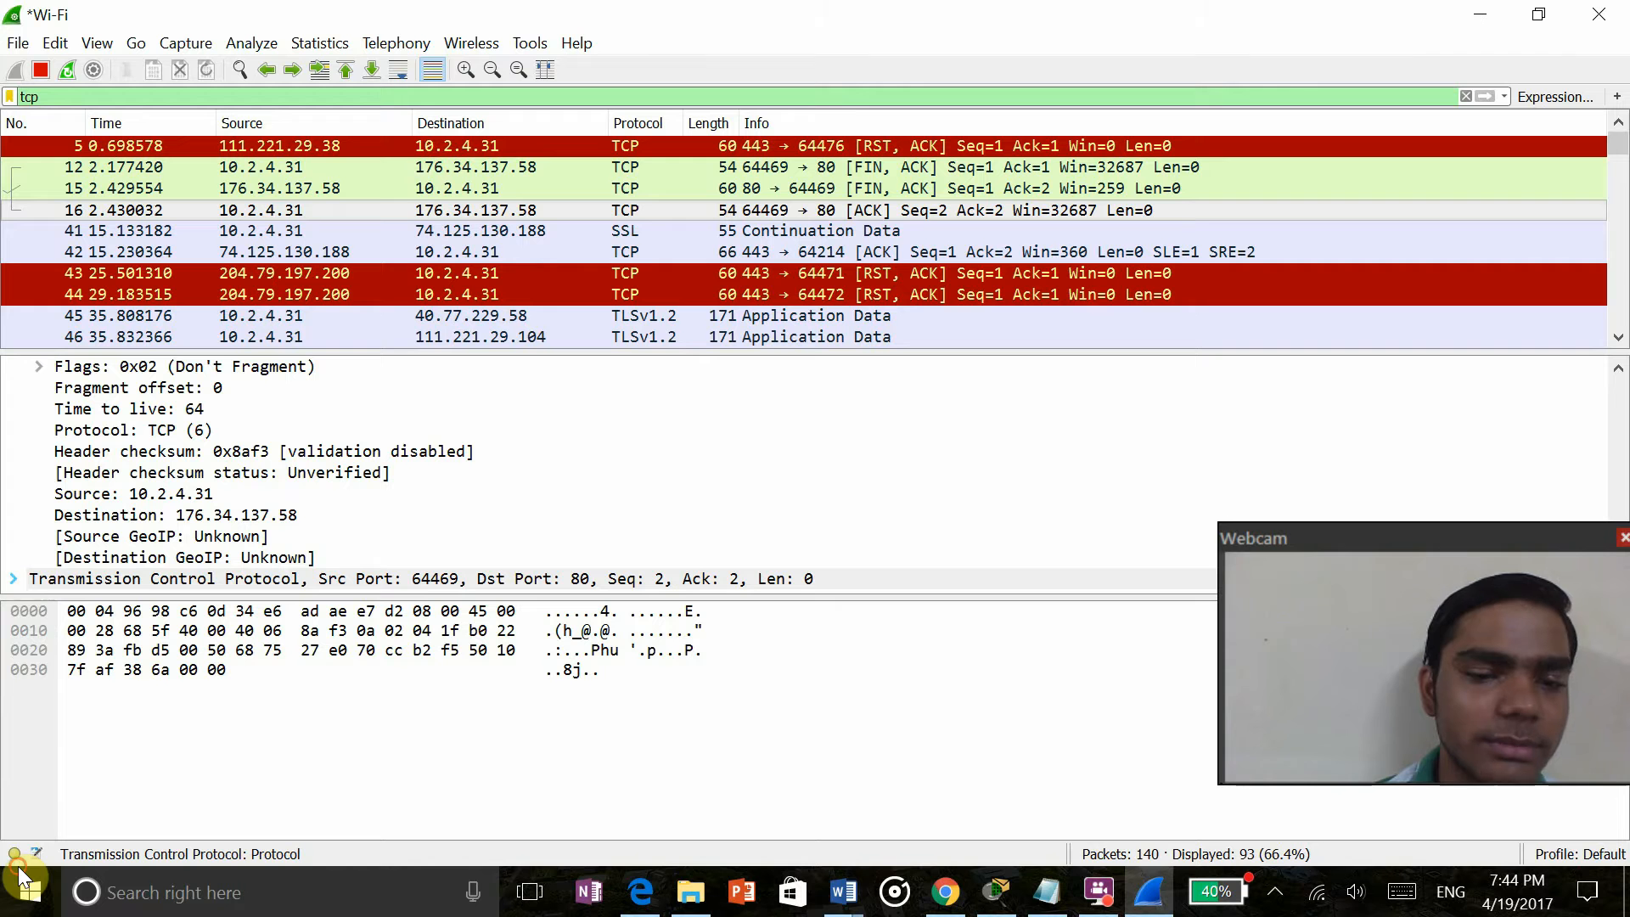
Expand packet 16's Transmission Control Protocol section and highlight the source IP address bytes 0a 02 04 1f in the hex dump
key("Right")
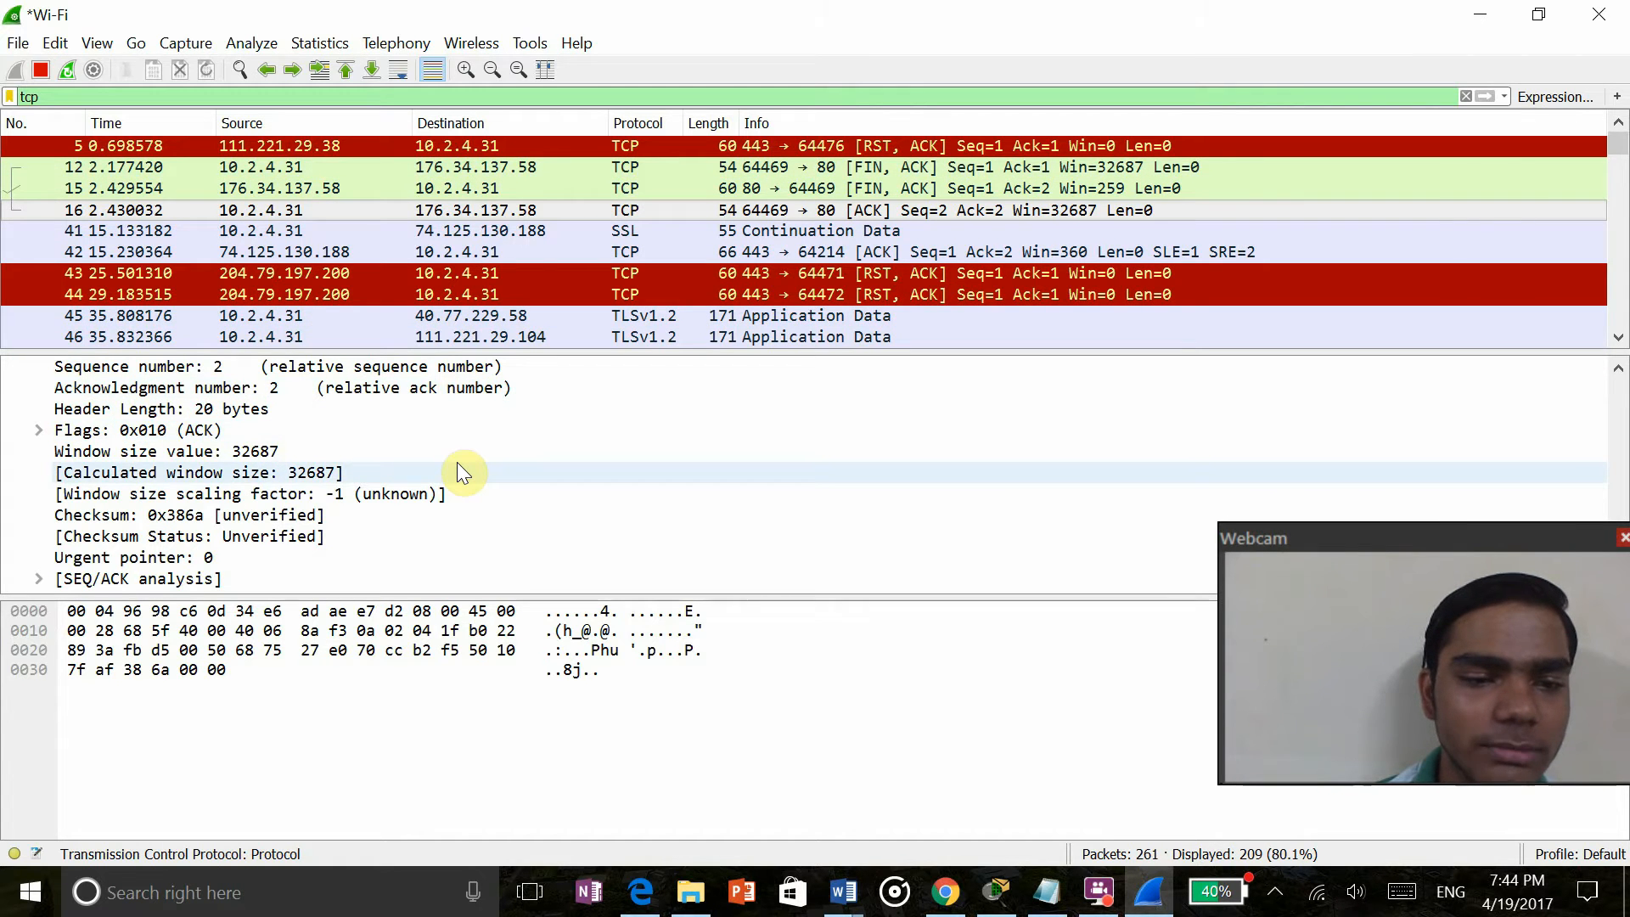
left_click(365, 632)
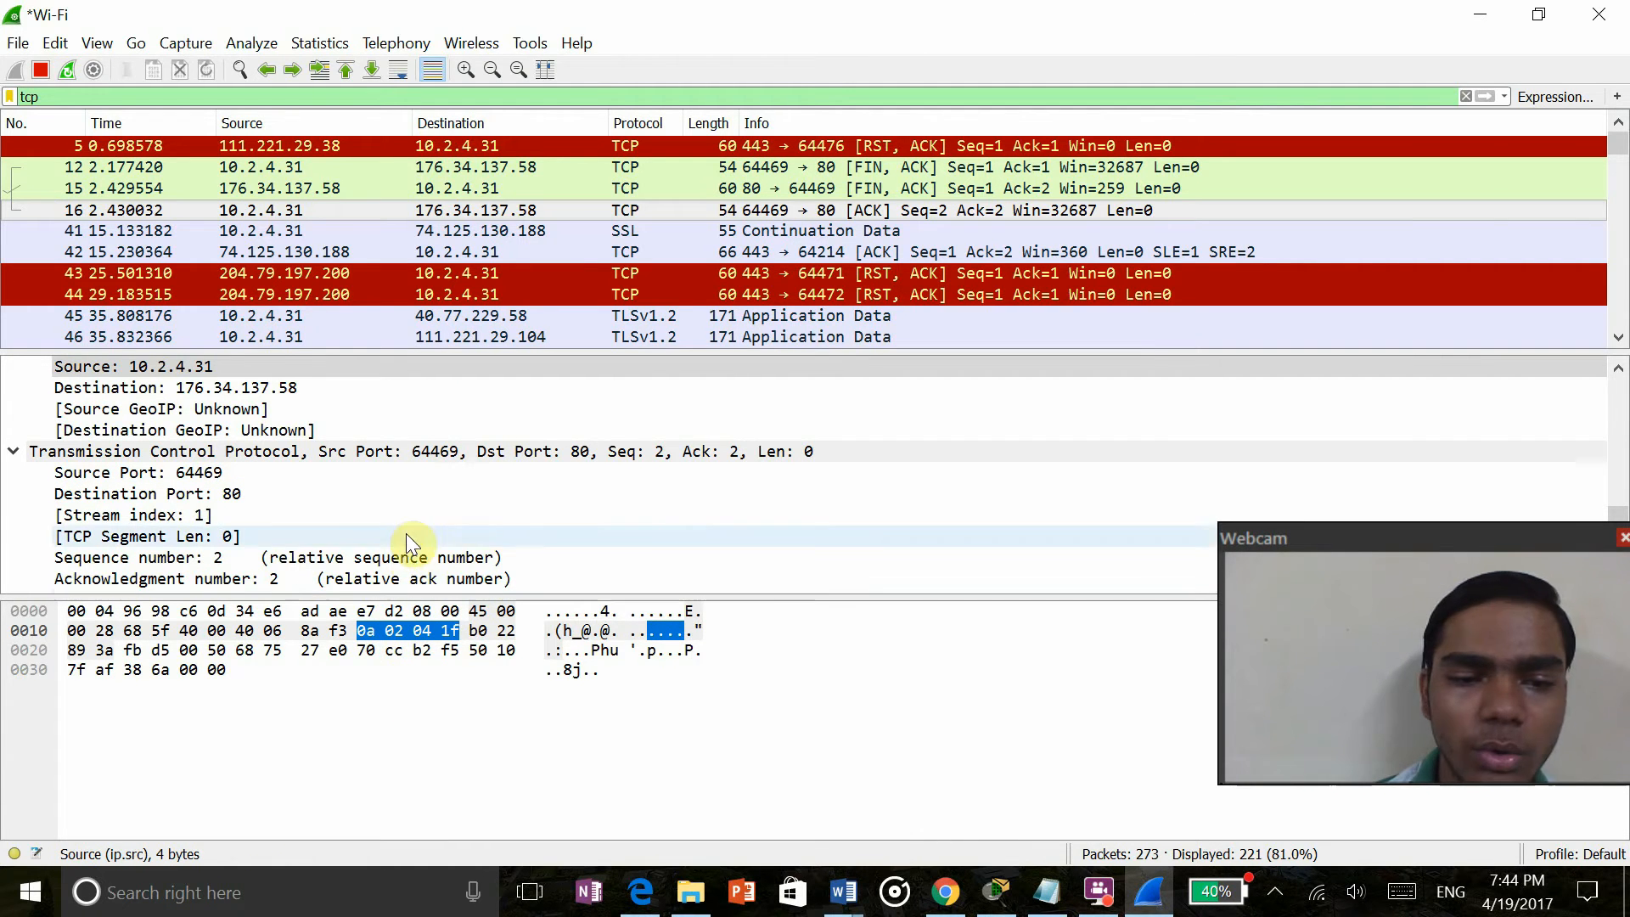
scroll(406, 509, "up", 10)
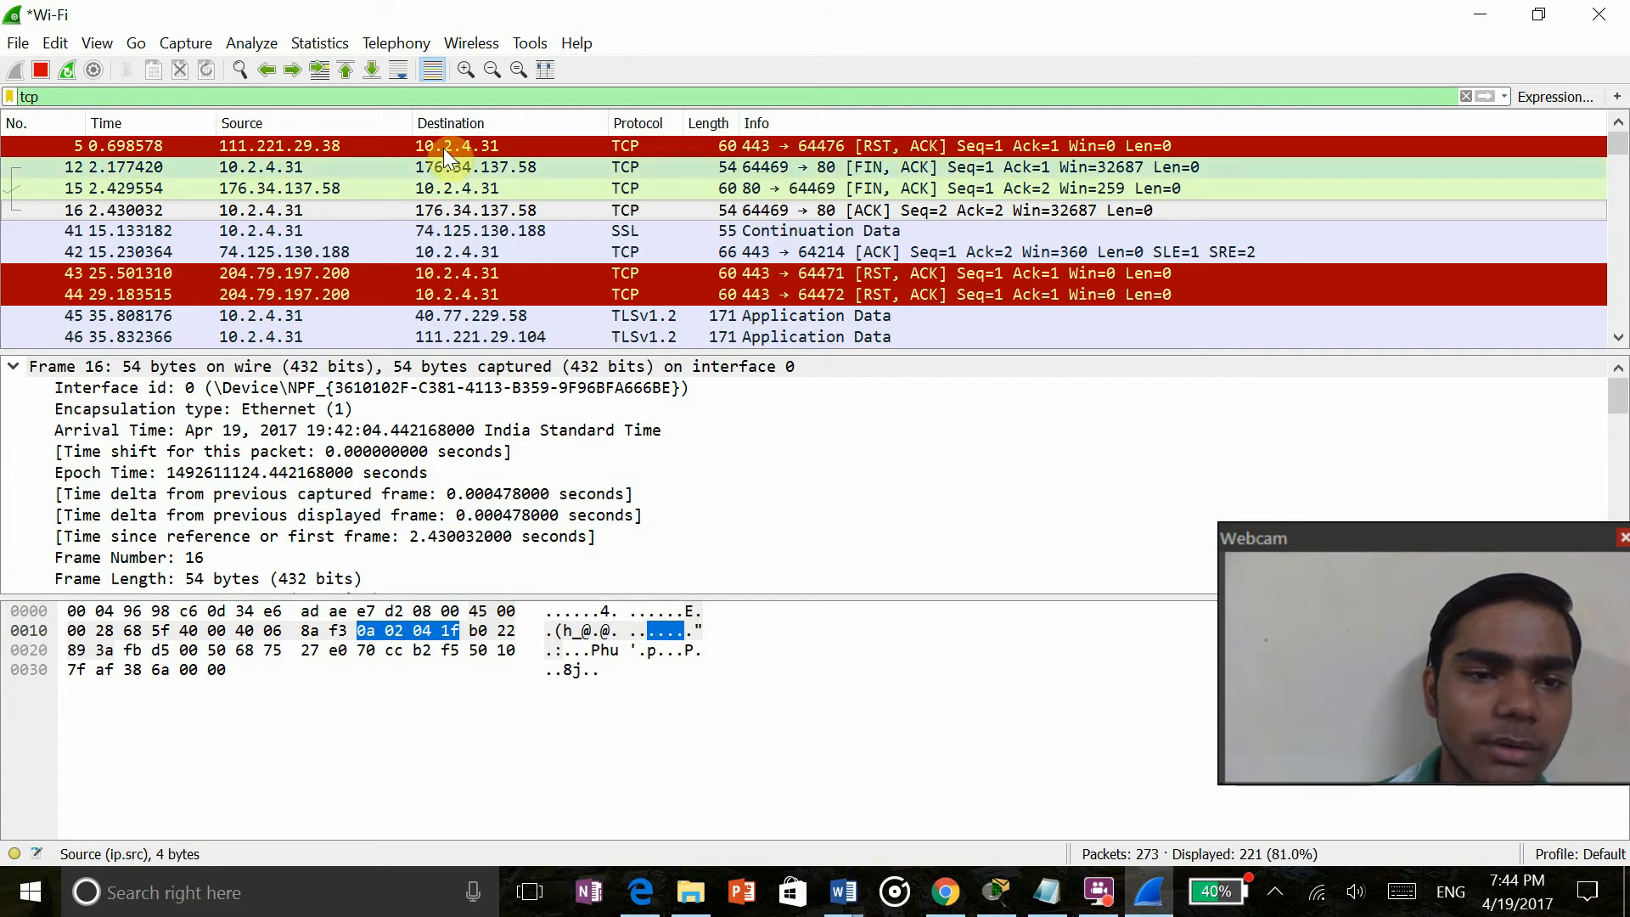
Replace the tcp display filter with dns and apply it to the capture
left_click(139, 98)
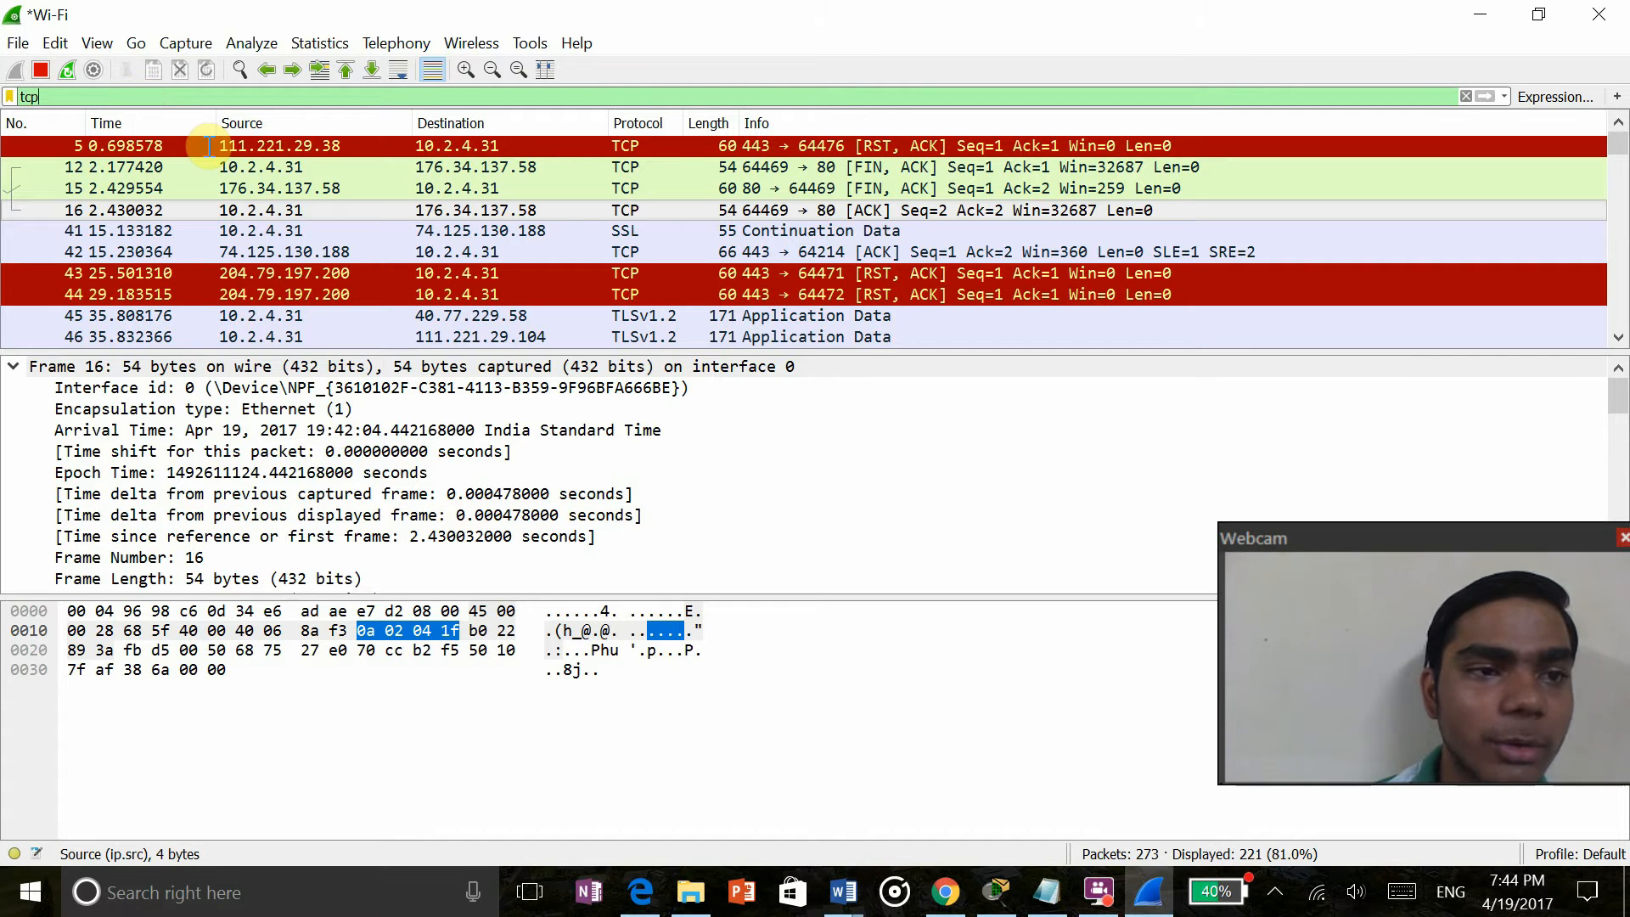
key("BackSpace")
key("BackSpace")
key("BackSpace")
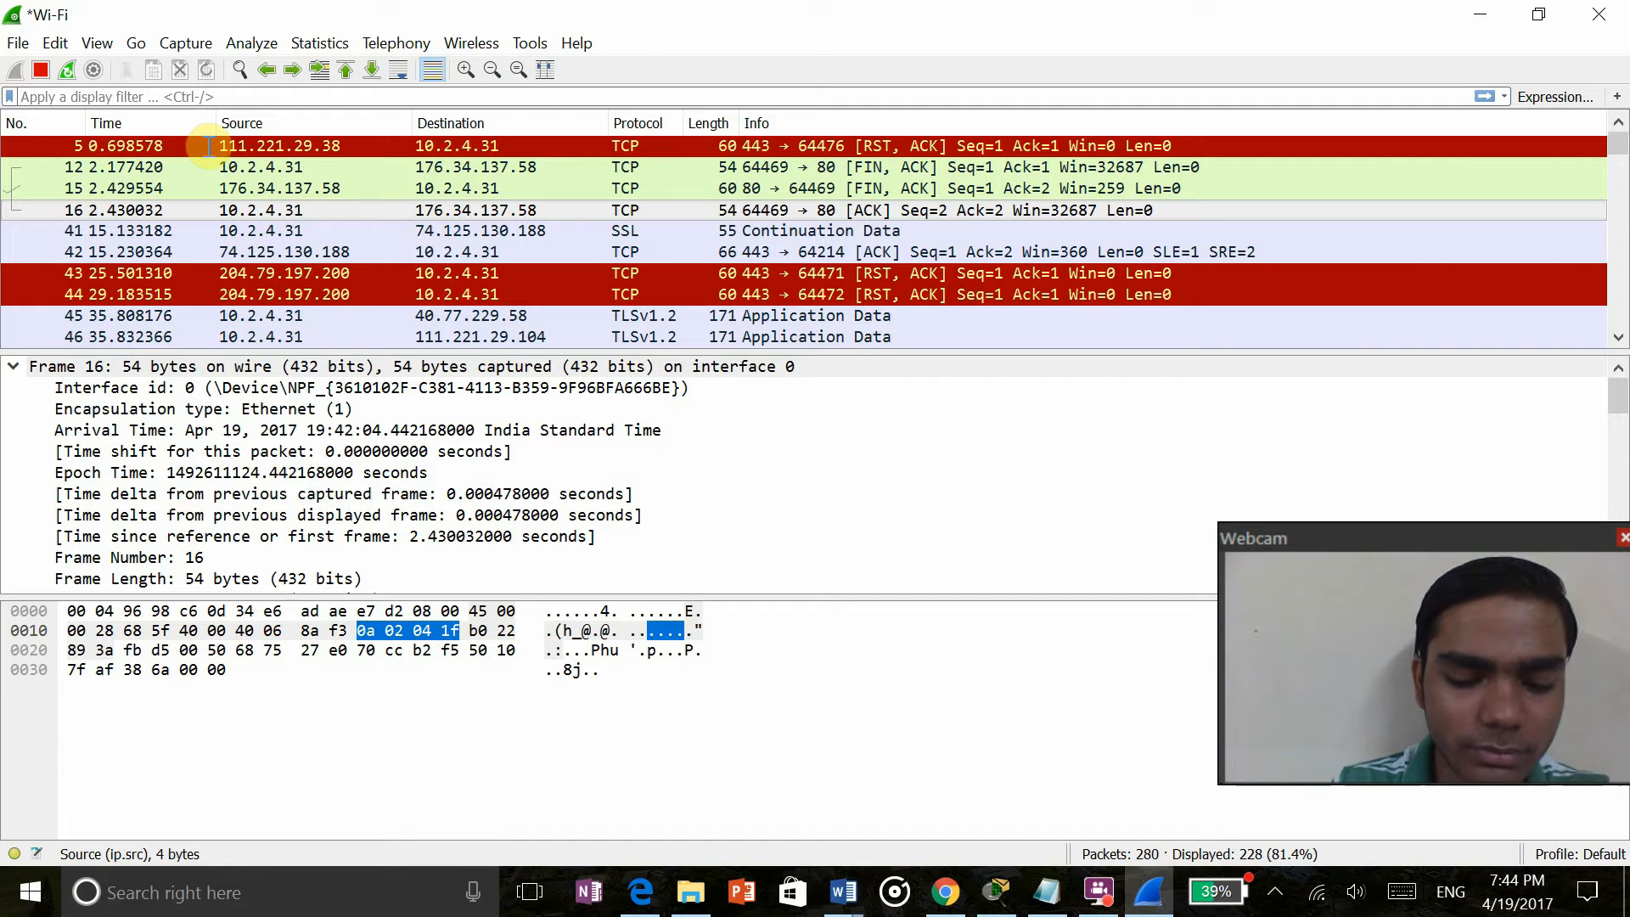
type("d")
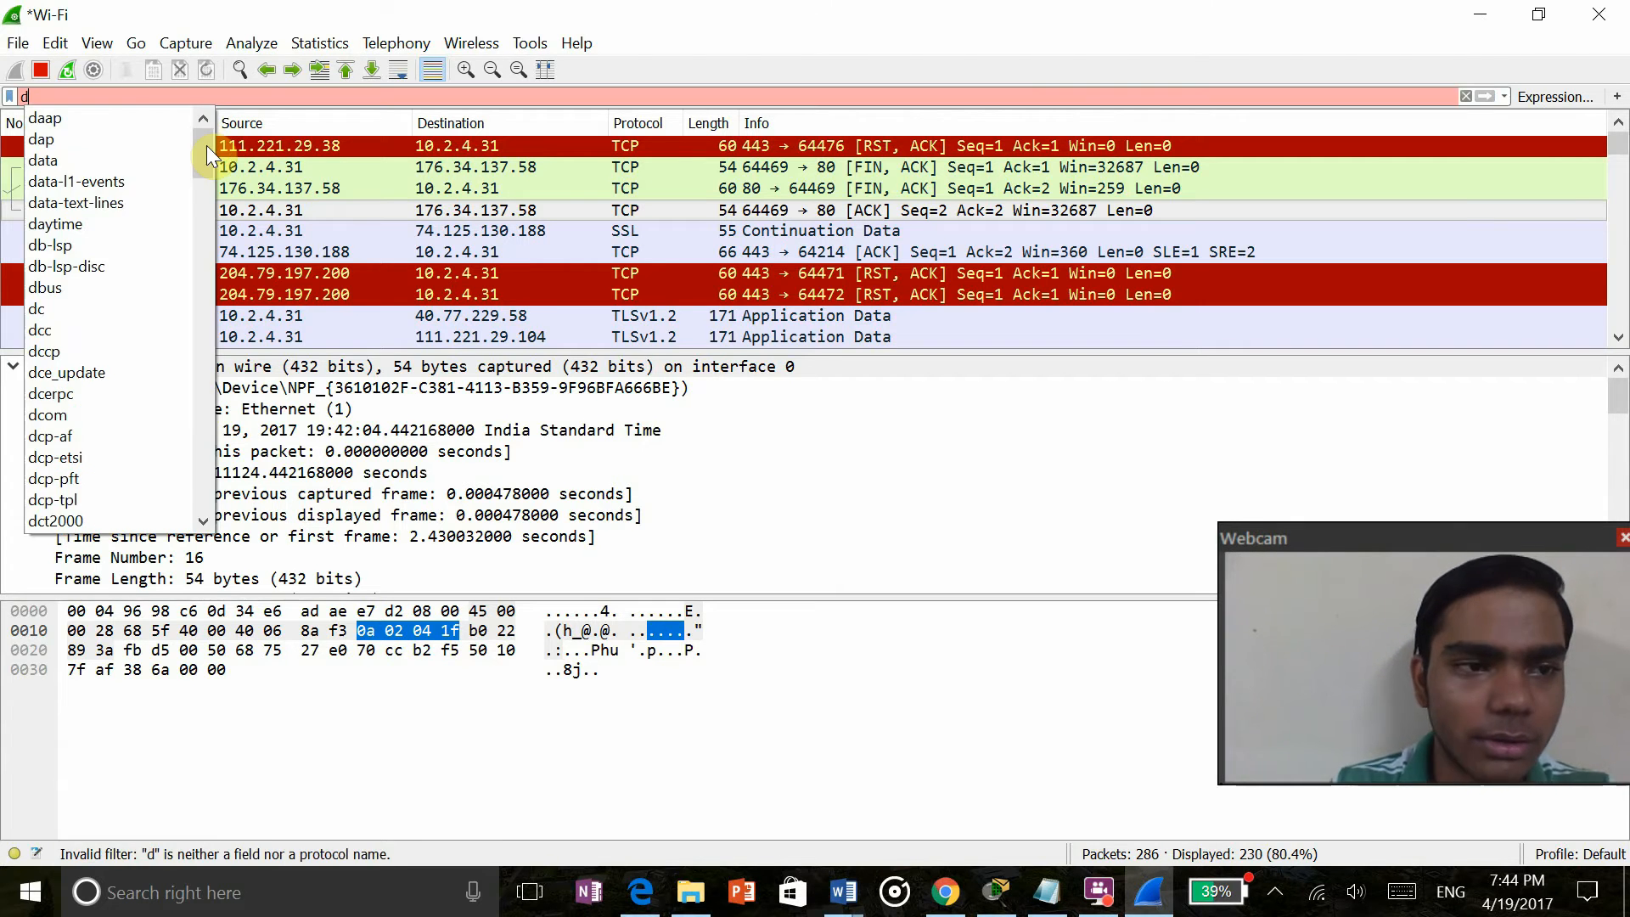
type("c")
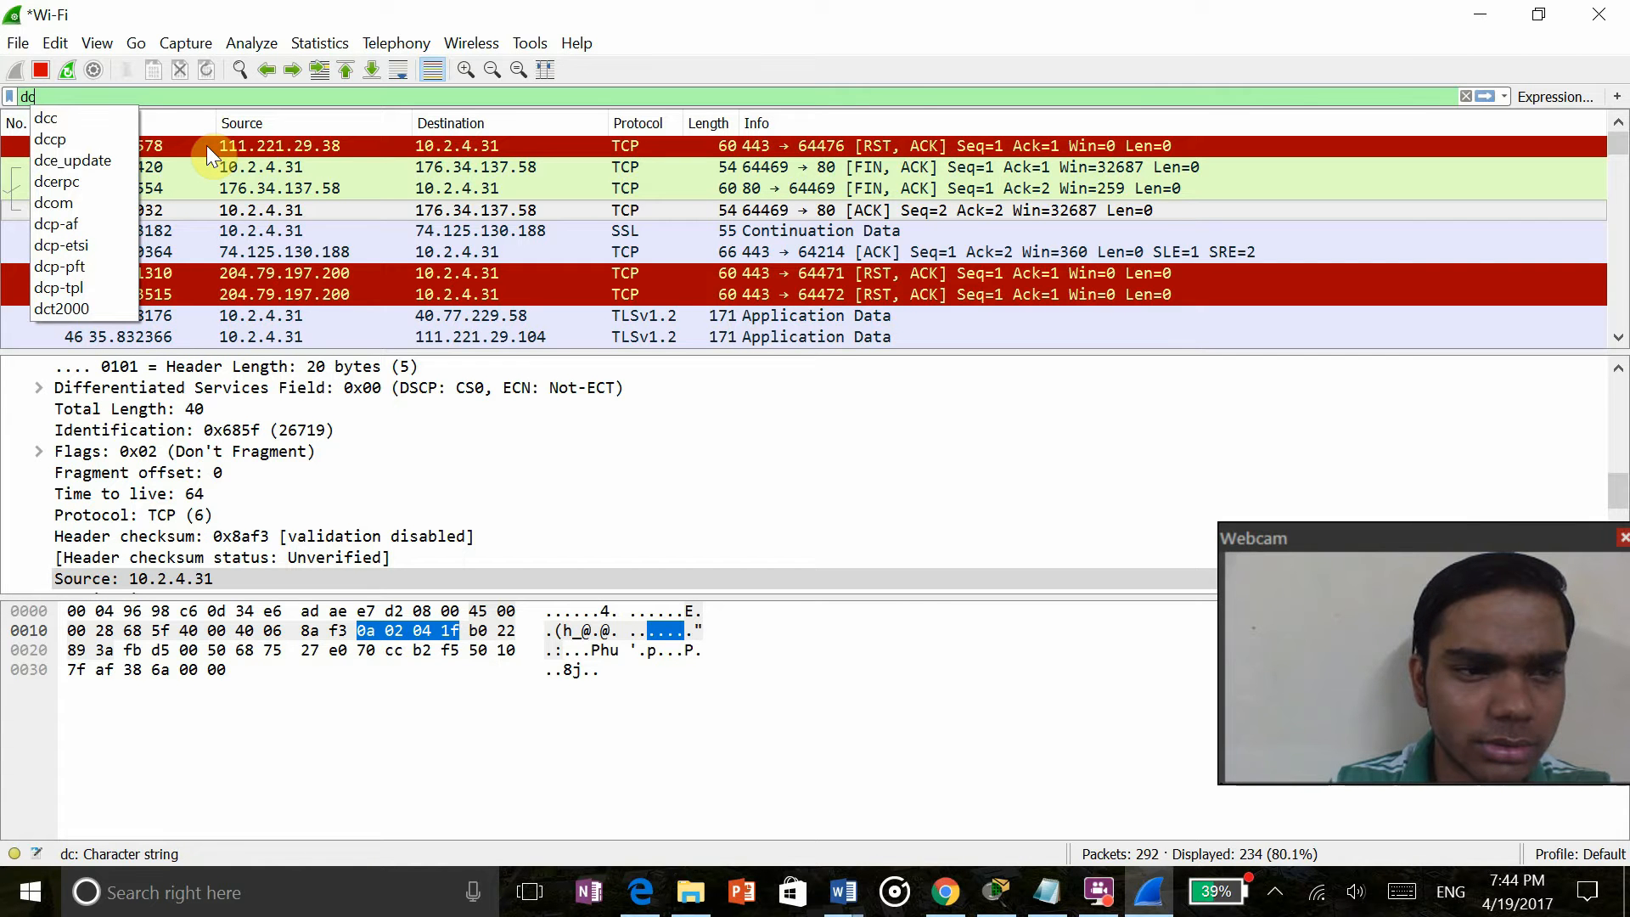
type("p")
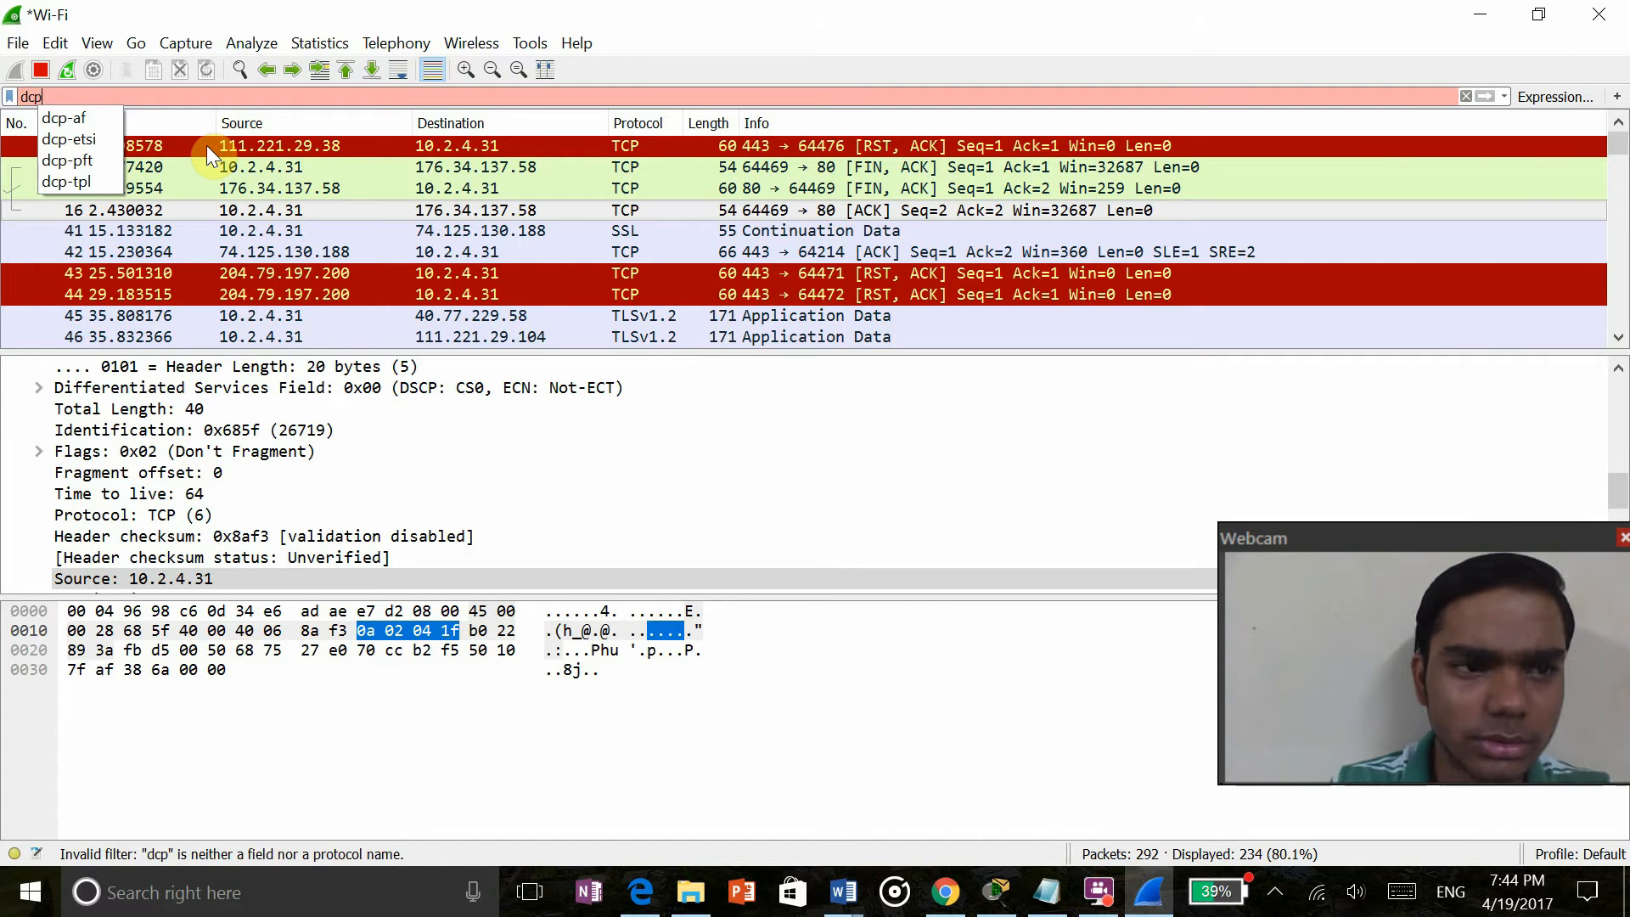
key("BackSpace")
key("BackSpace")
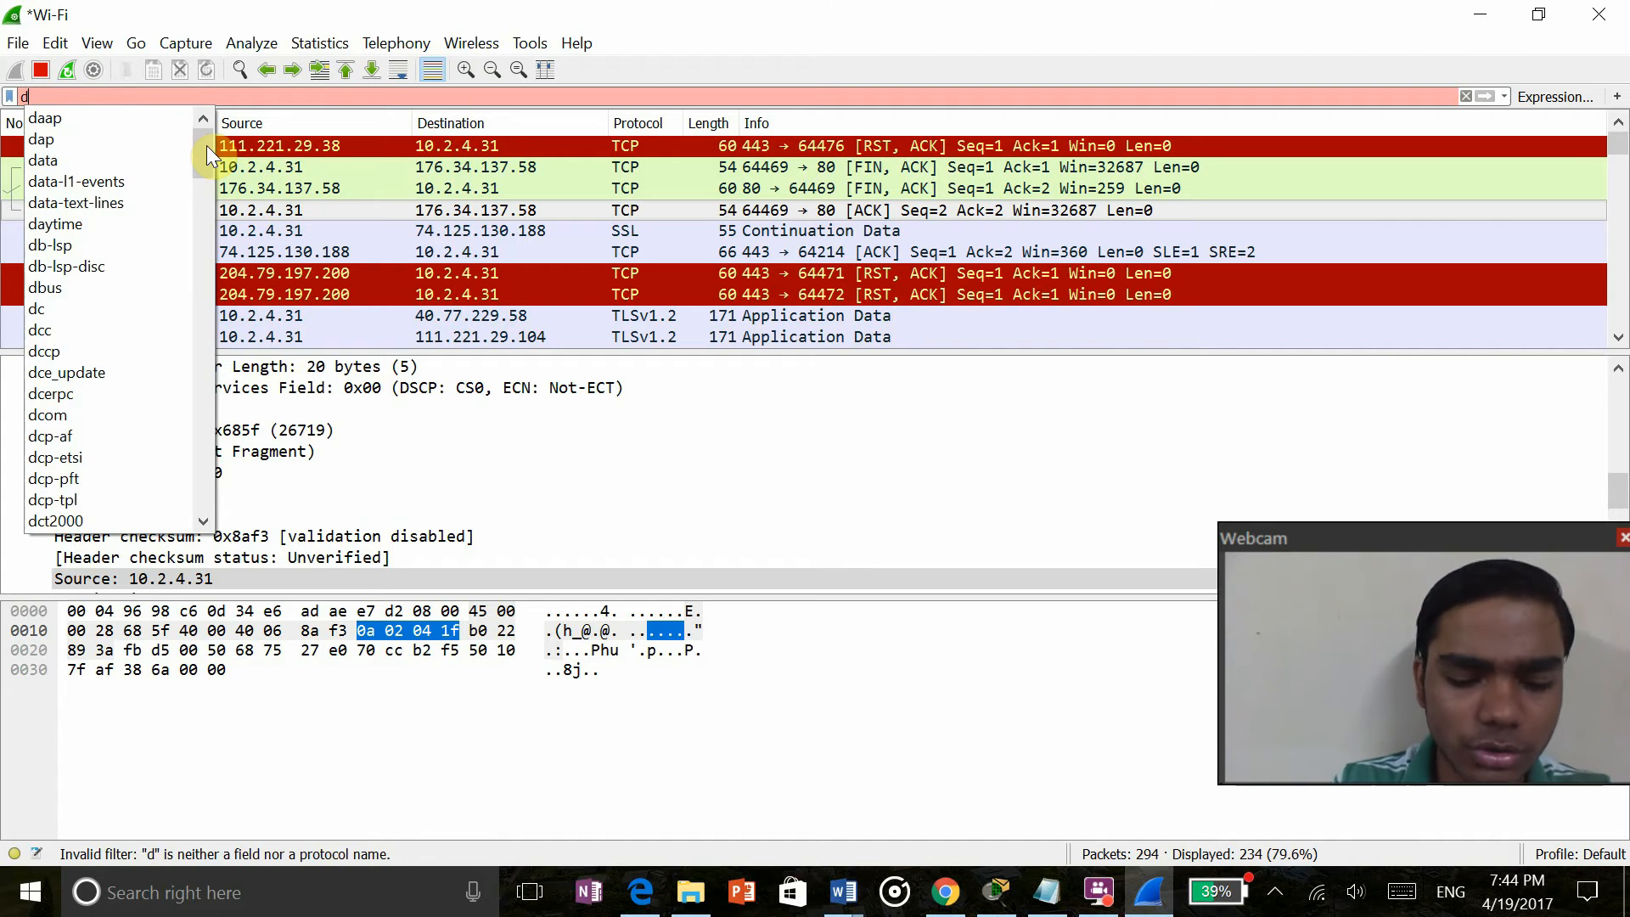
type("ns")
key("Return")
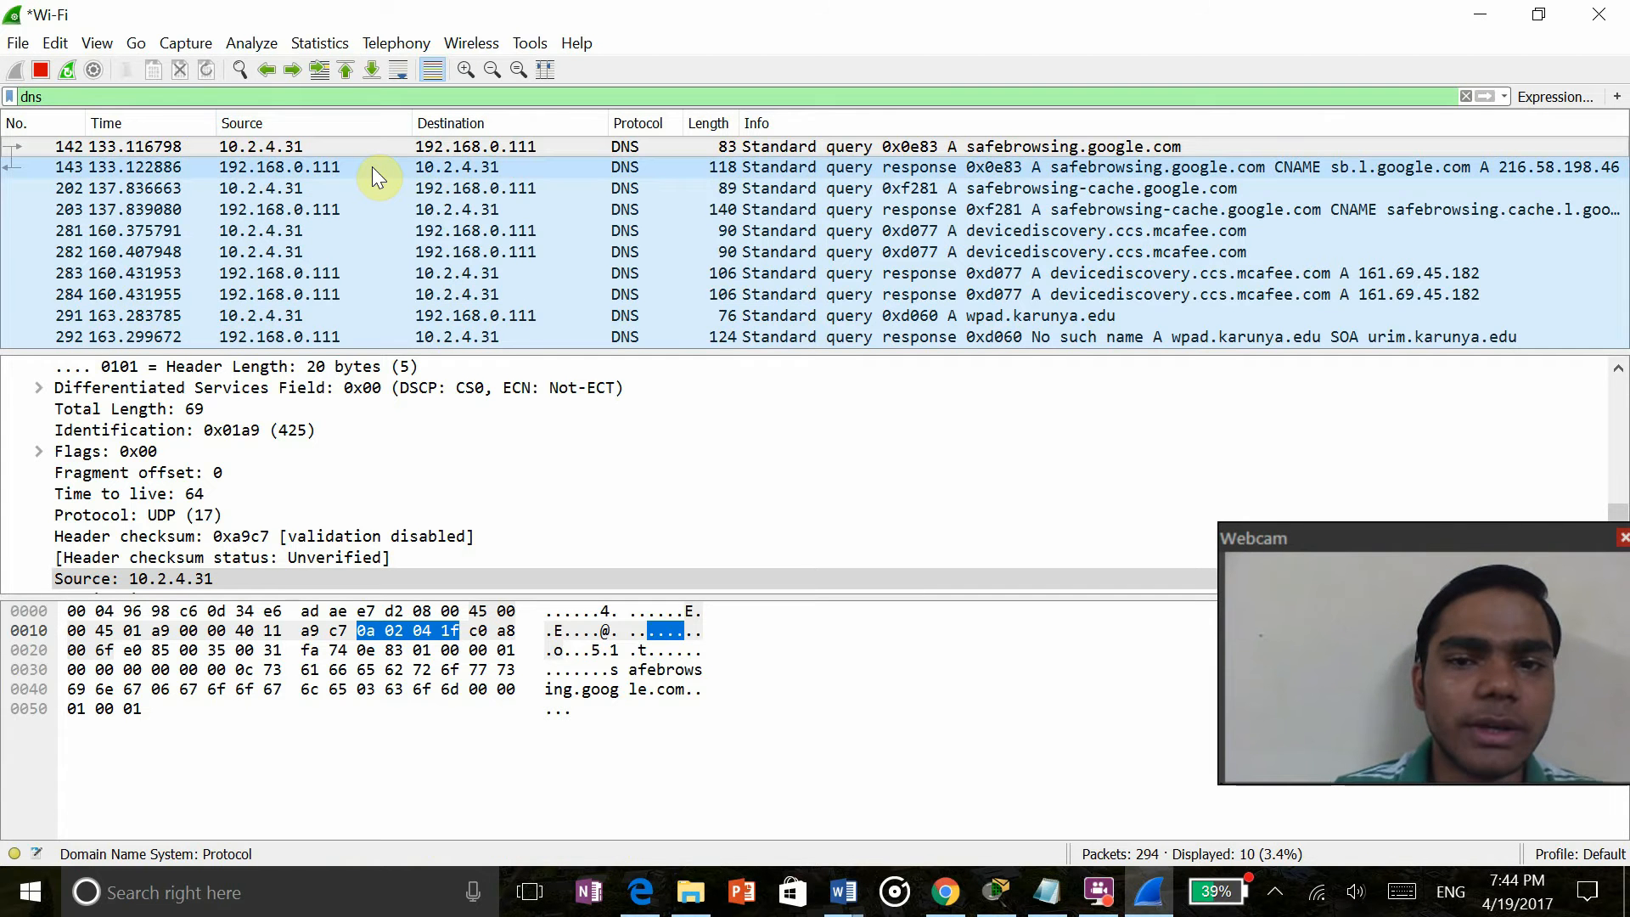
Look through DNS packets 202, 281 and 282, returning to packet 202 to examine its frame, Ethernet and IP details
left_click(366, 187)
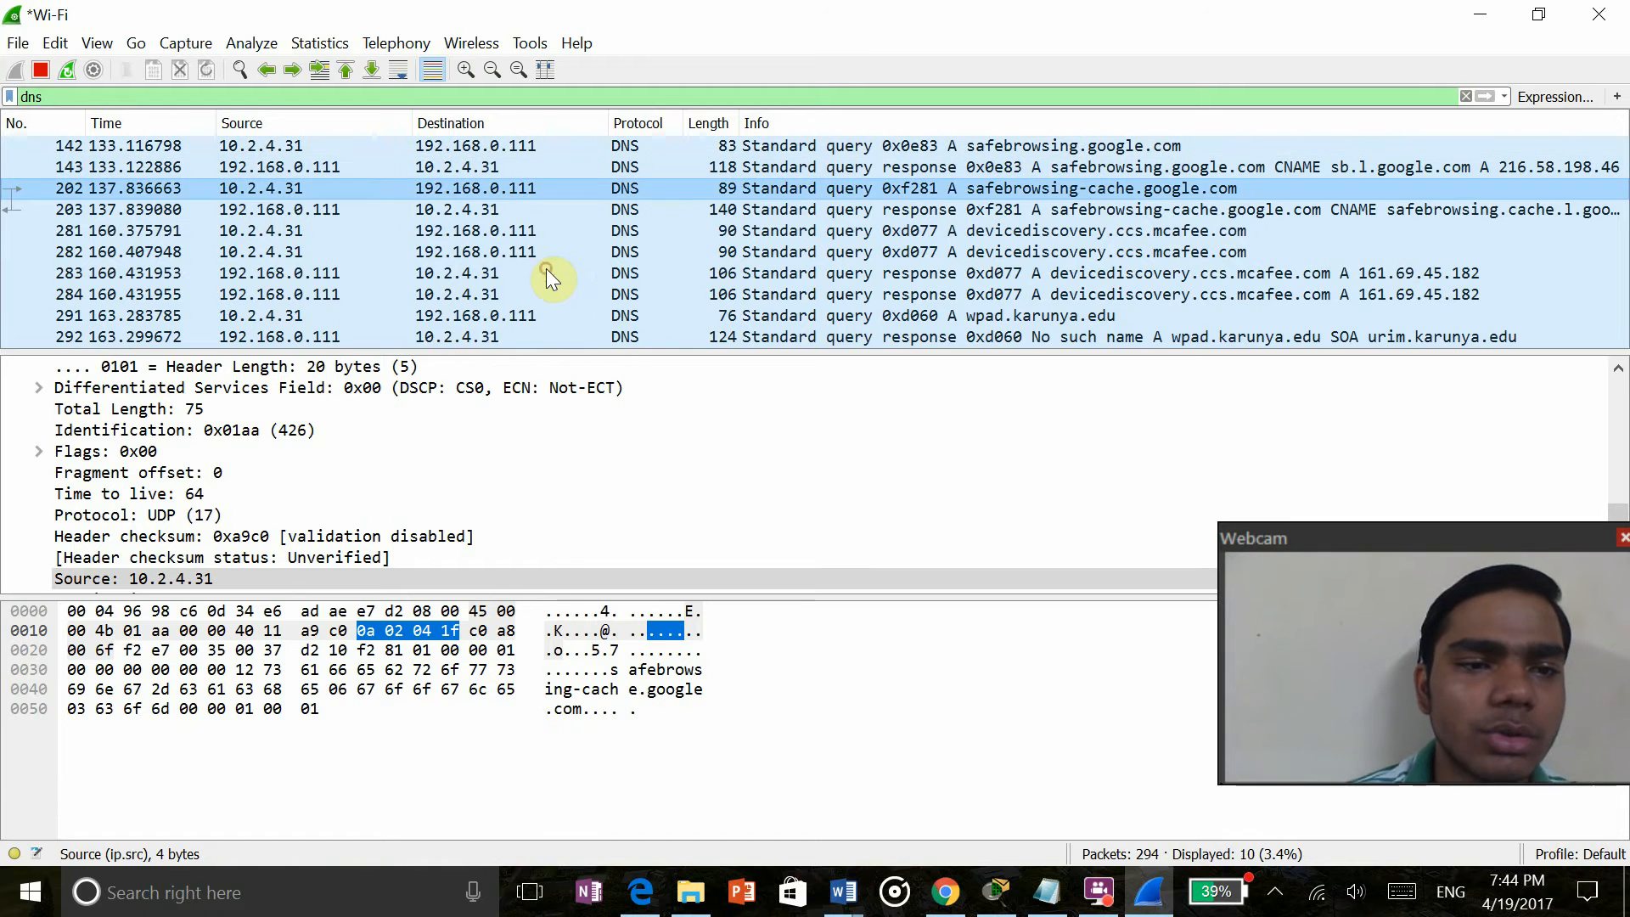
left_click(370, 224)
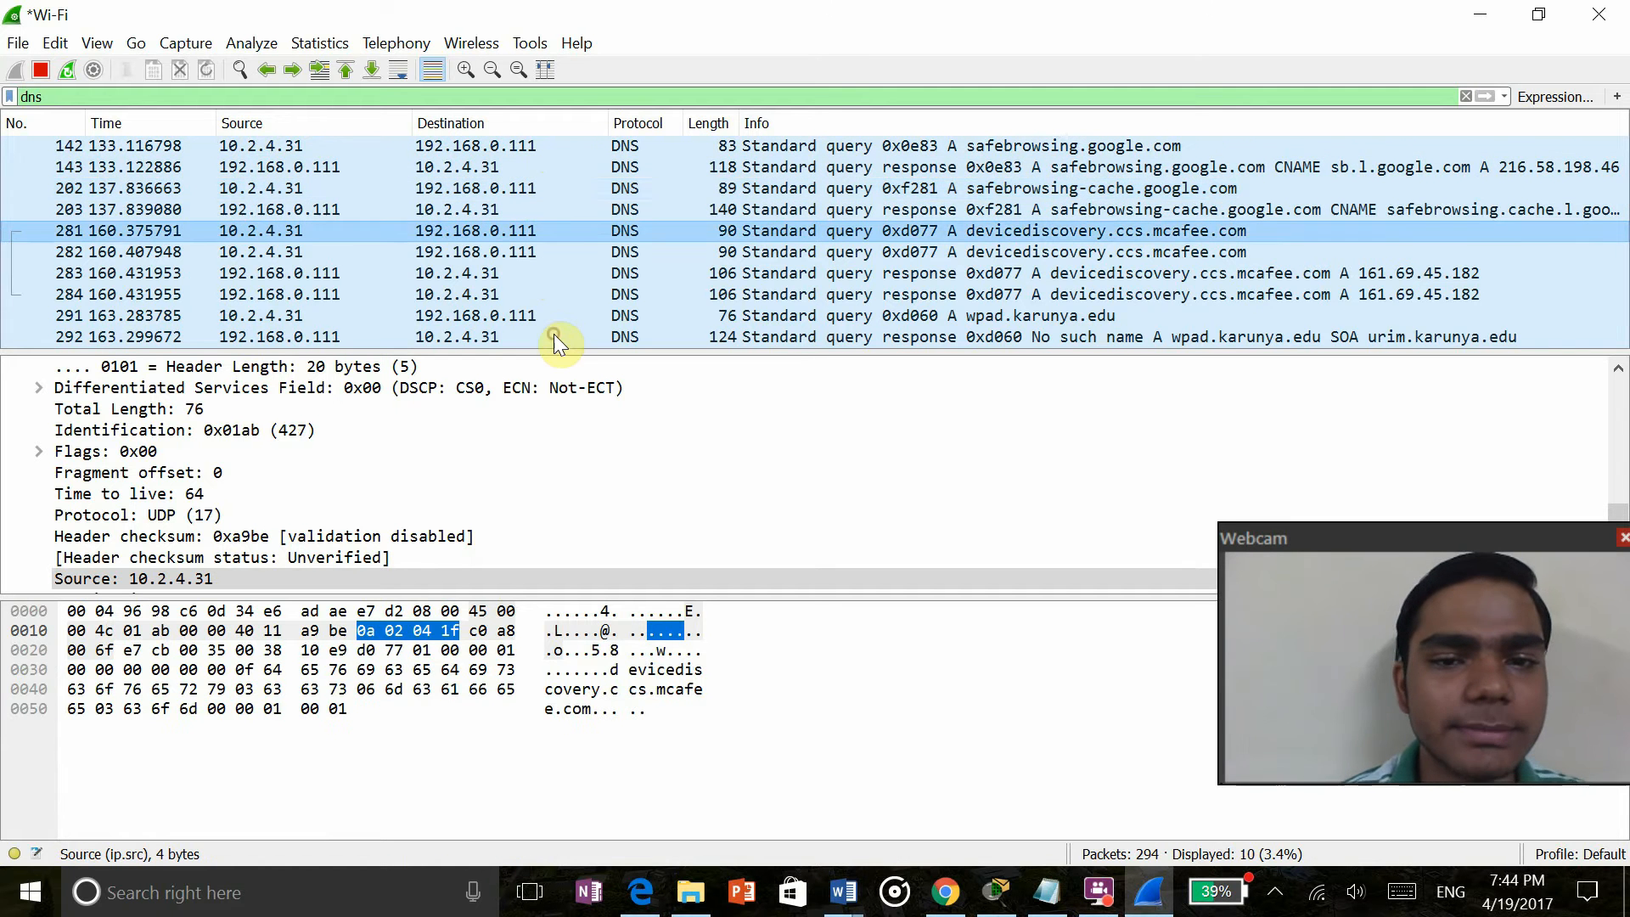
left_click(372, 250)
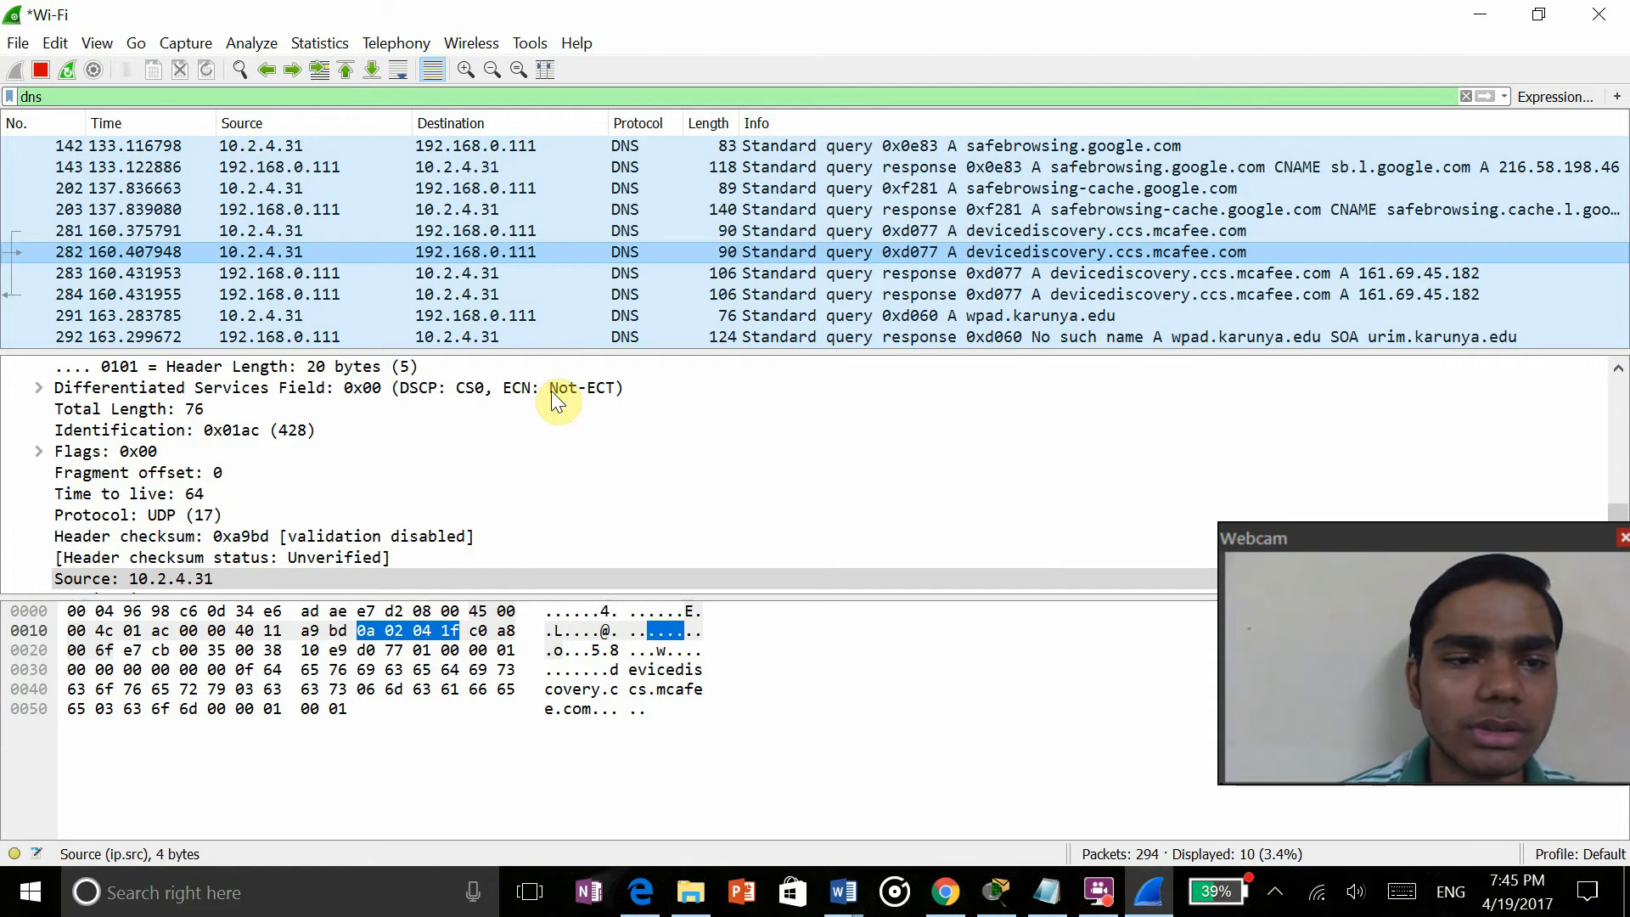
left_click(367, 188)
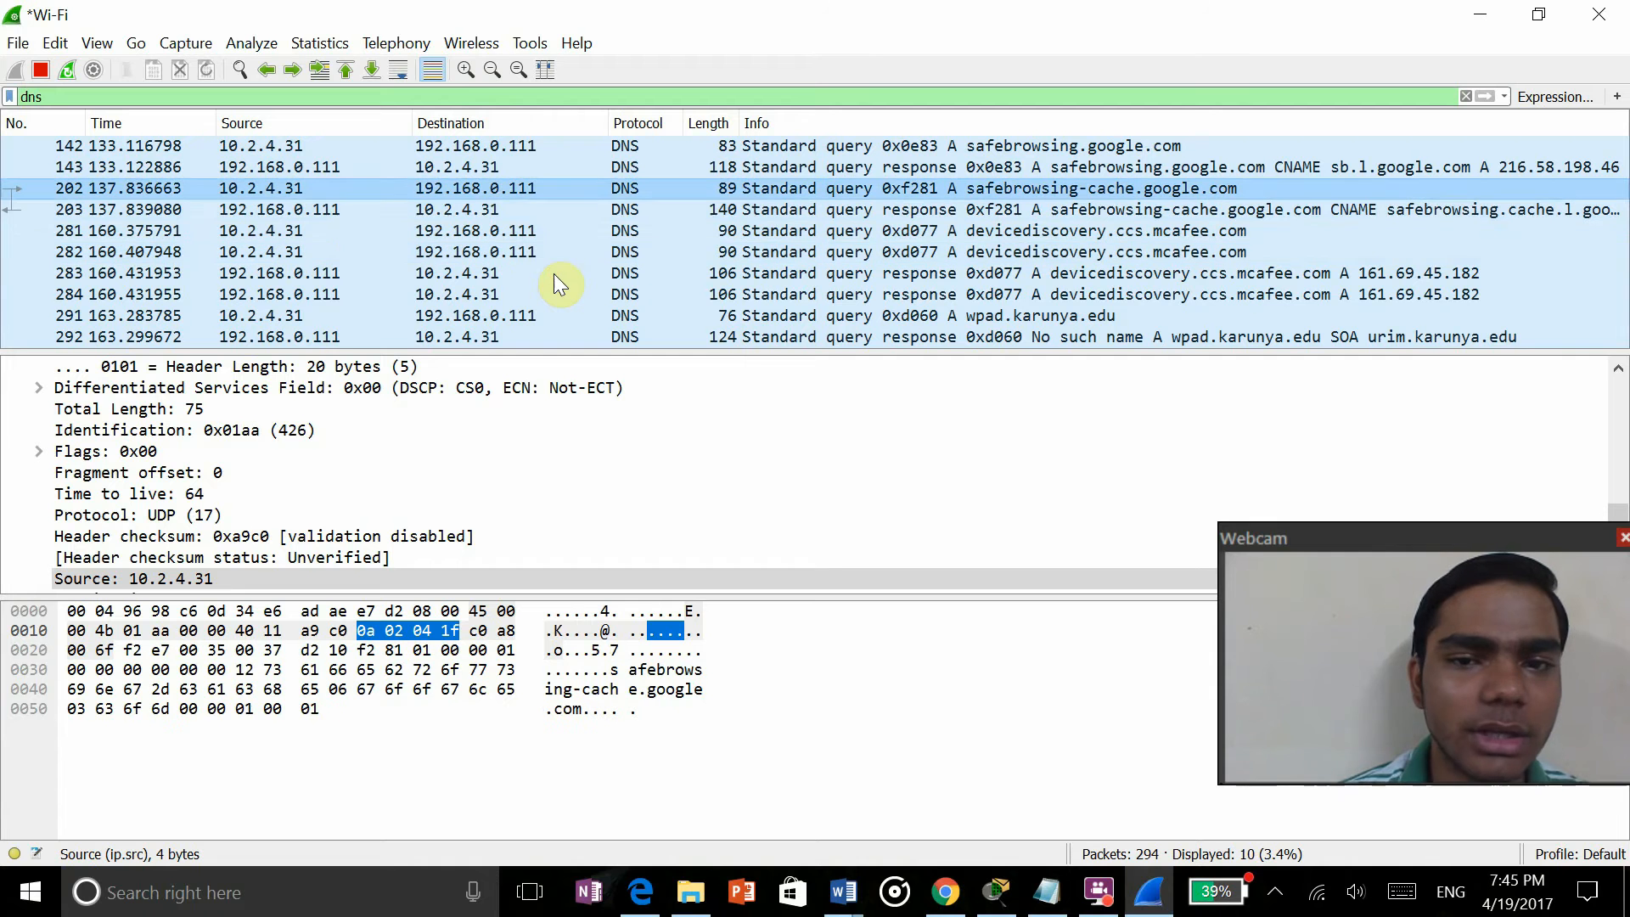
scroll(241, 393, "up", 8)
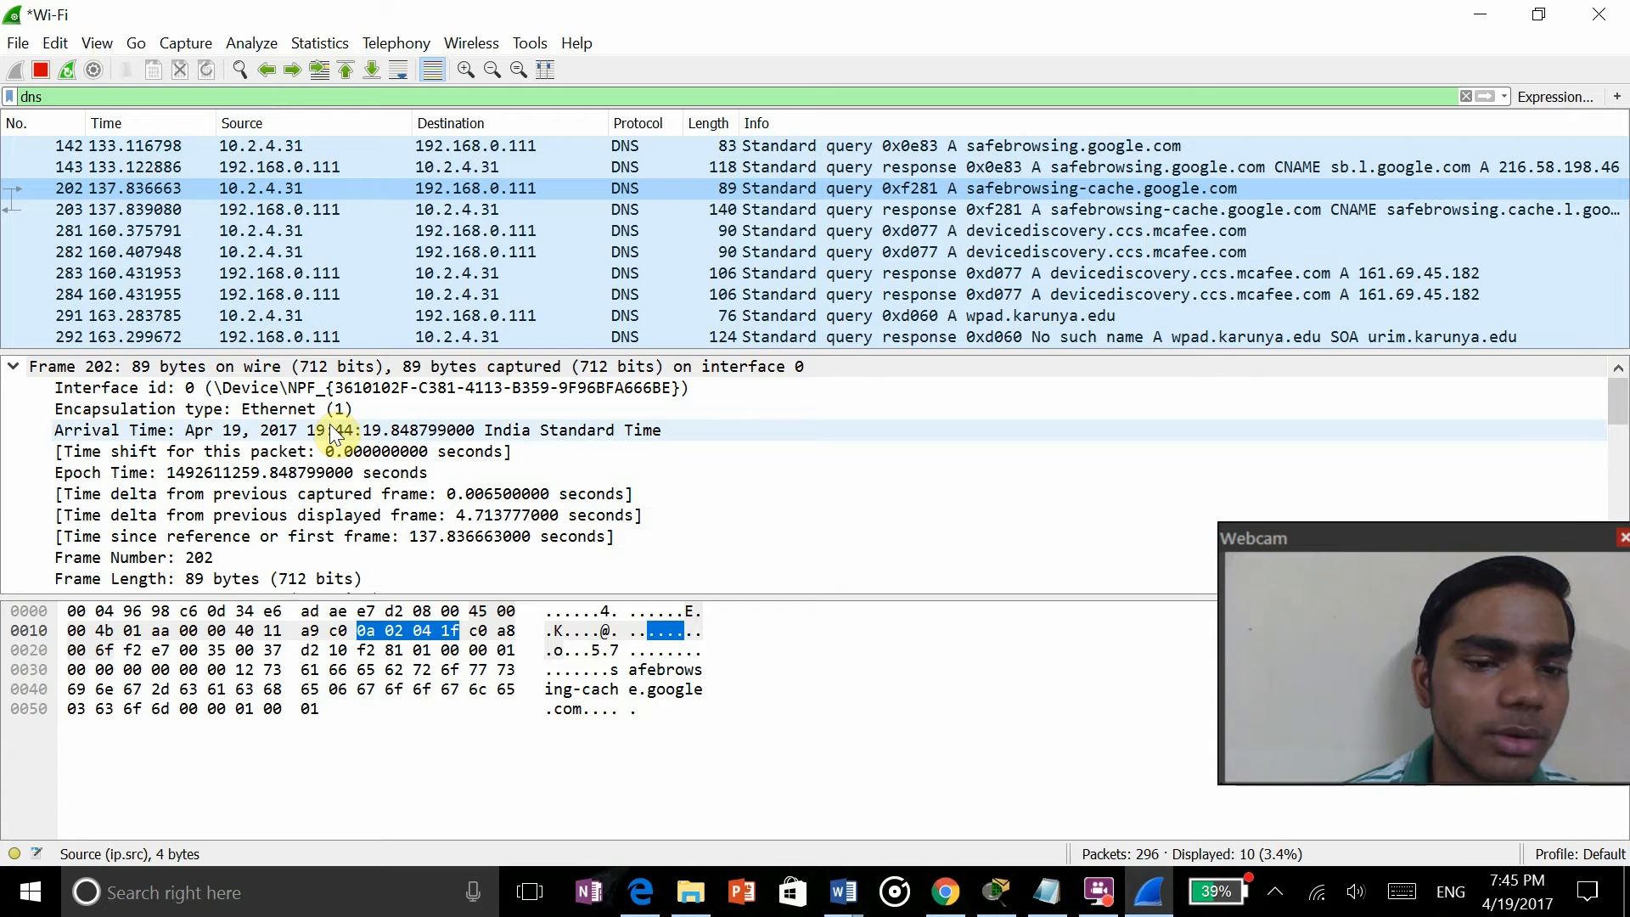
scroll(332, 432, "down", 8)
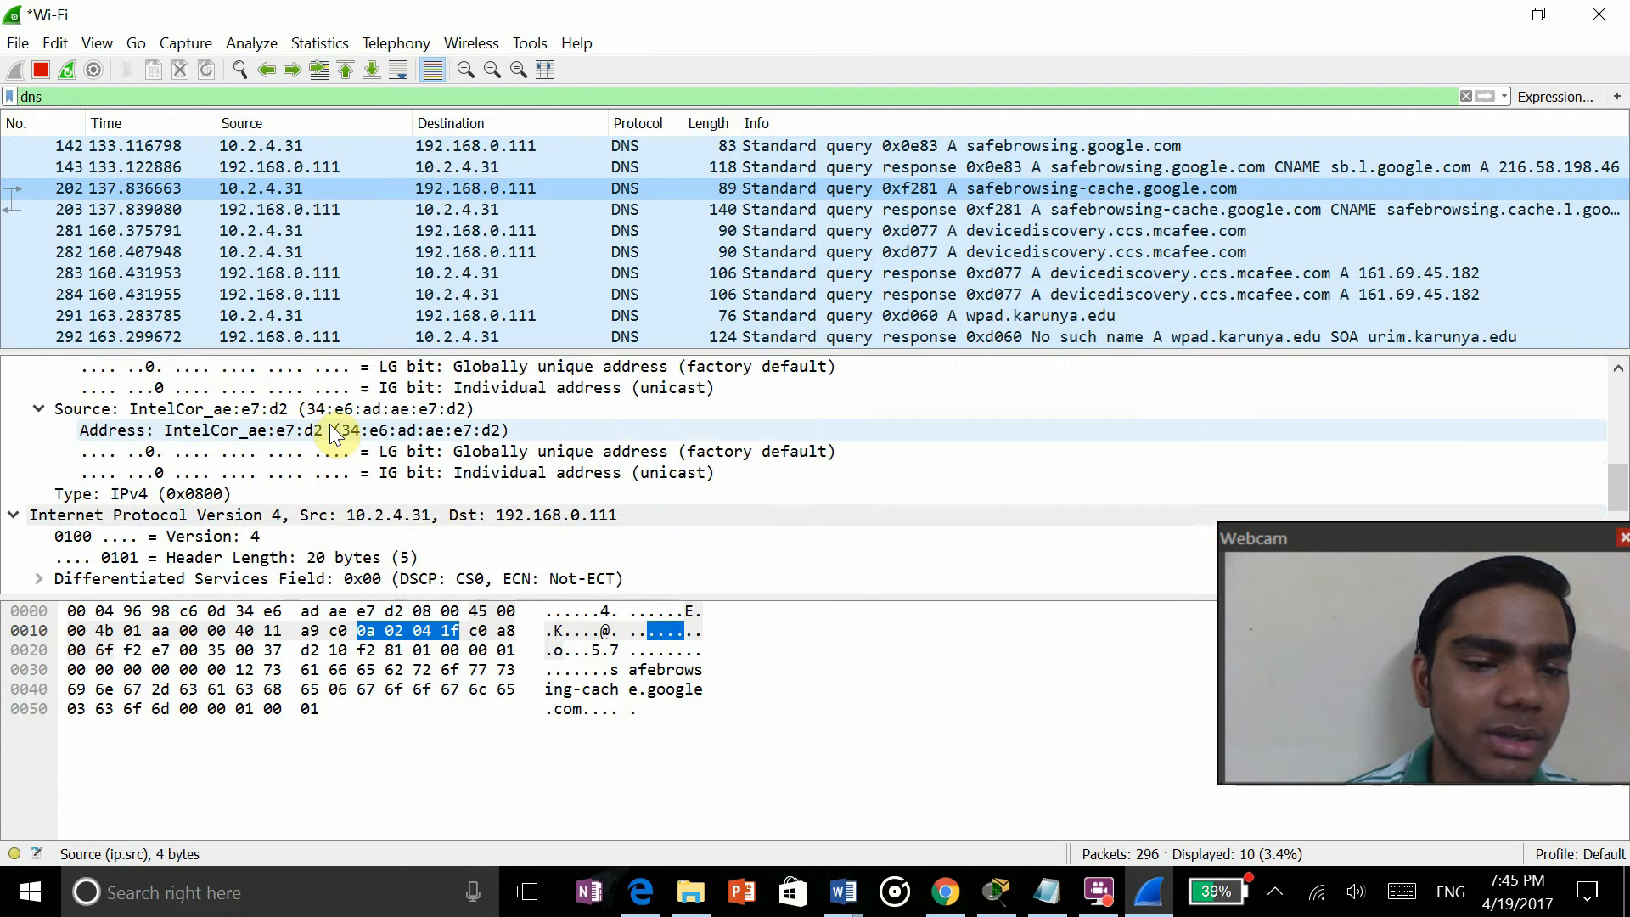
scroll(332, 433, "up", 8)
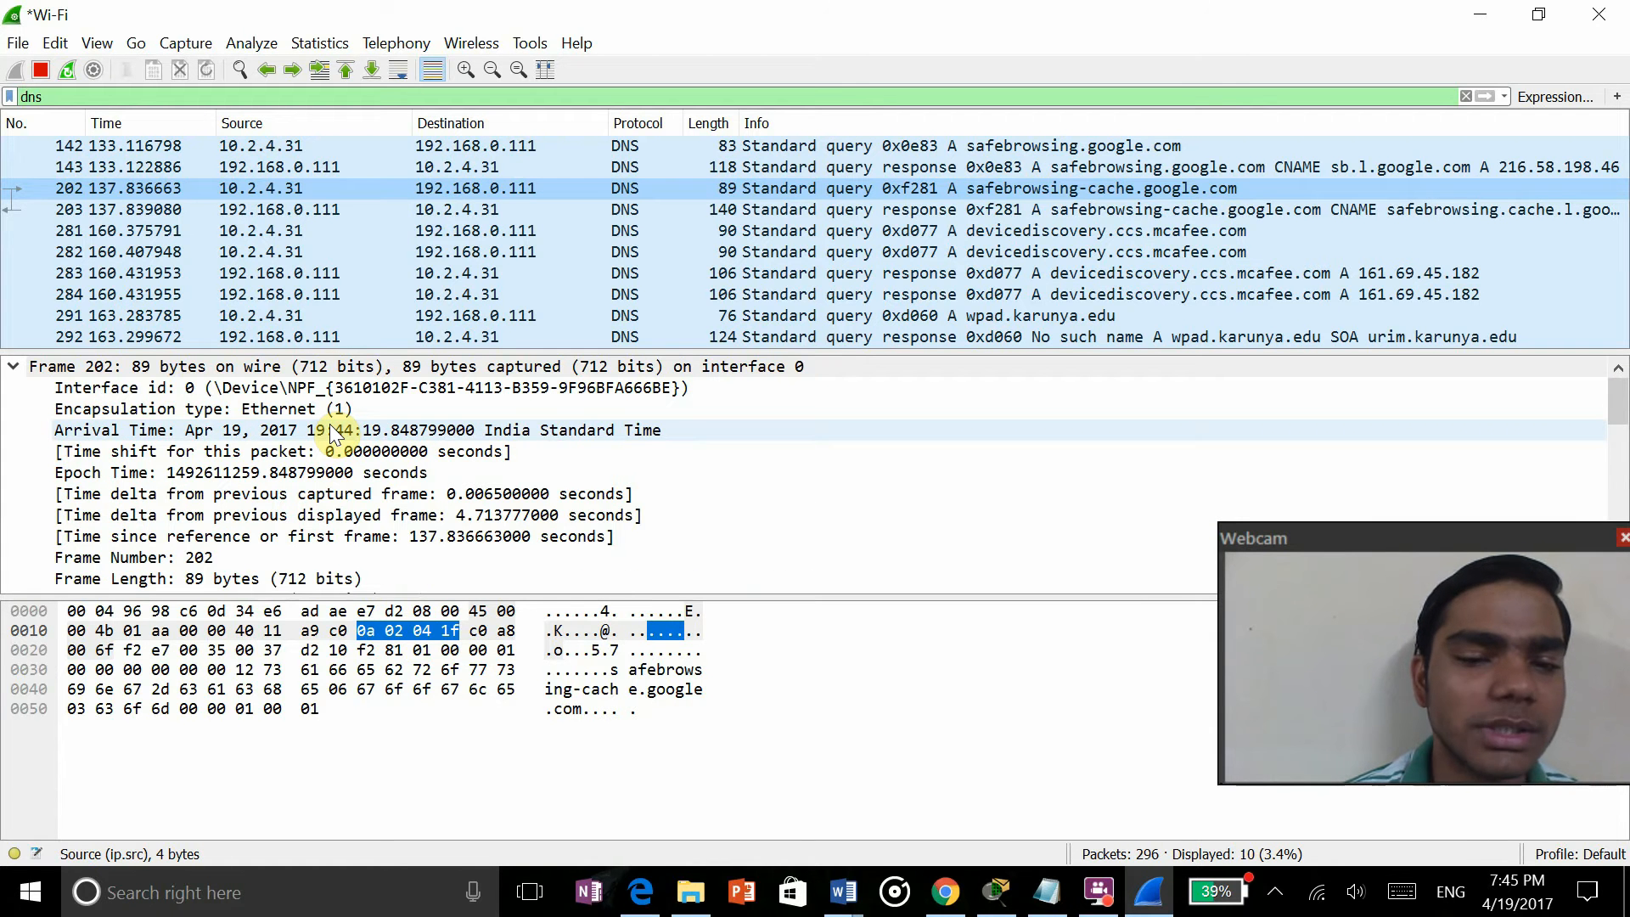
Examine packet 202's frame, Ethernet II and Internet Protocol Version 4 details down to the IP source and destination addresses
scroll(332, 432, "down", 3)
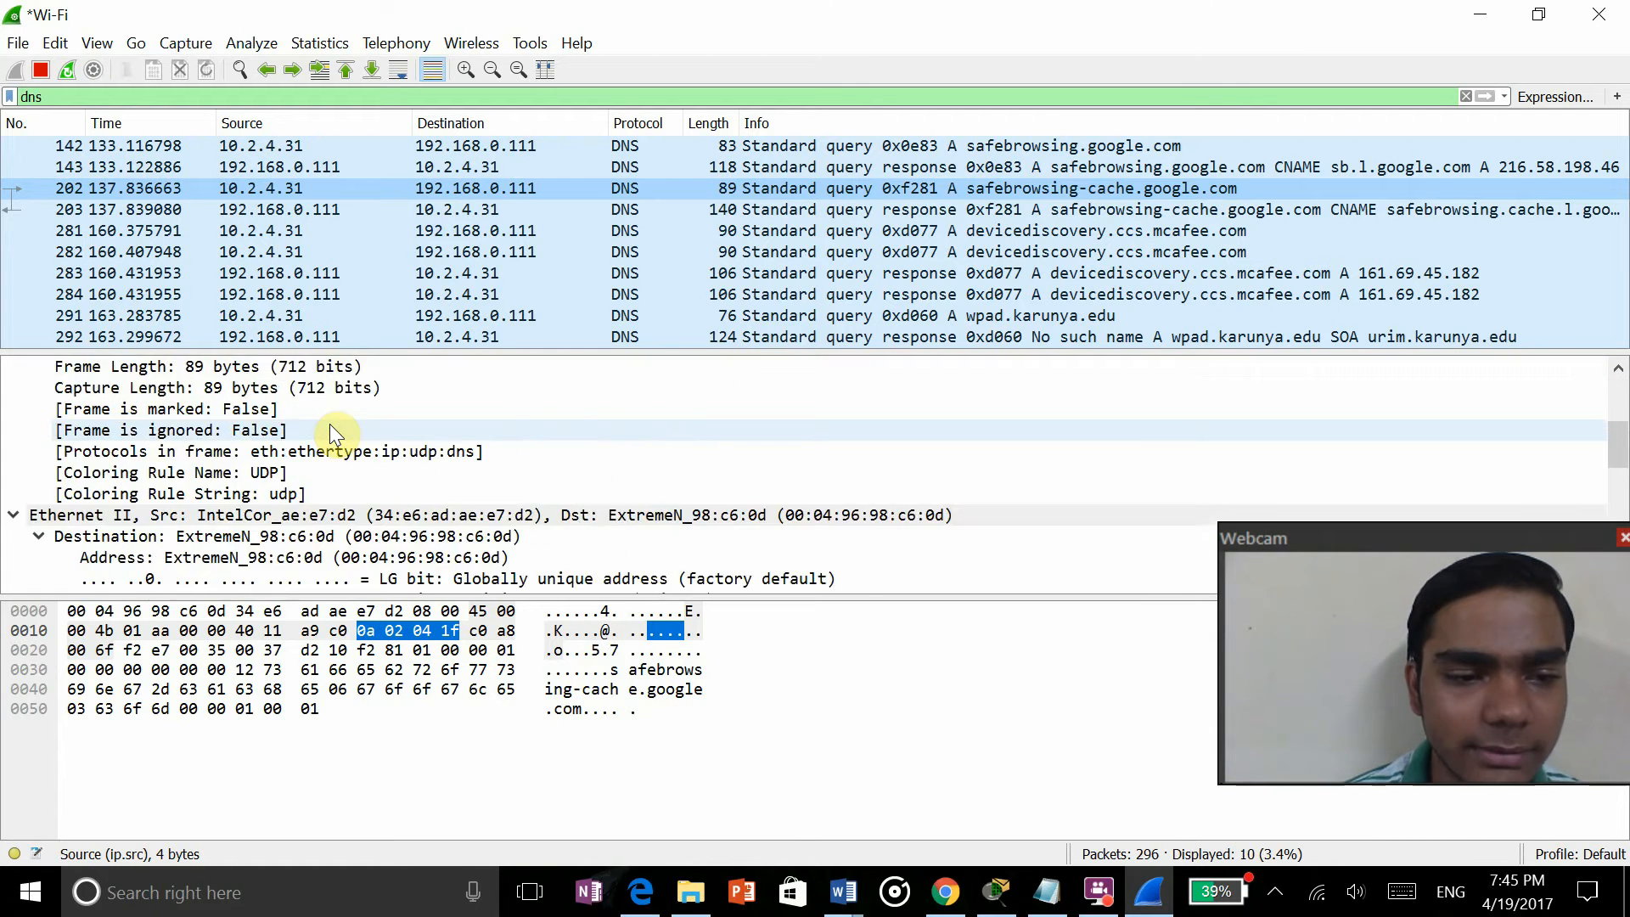
scroll(332, 432, "down", 7)
scroll(332, 431, "up", 3)
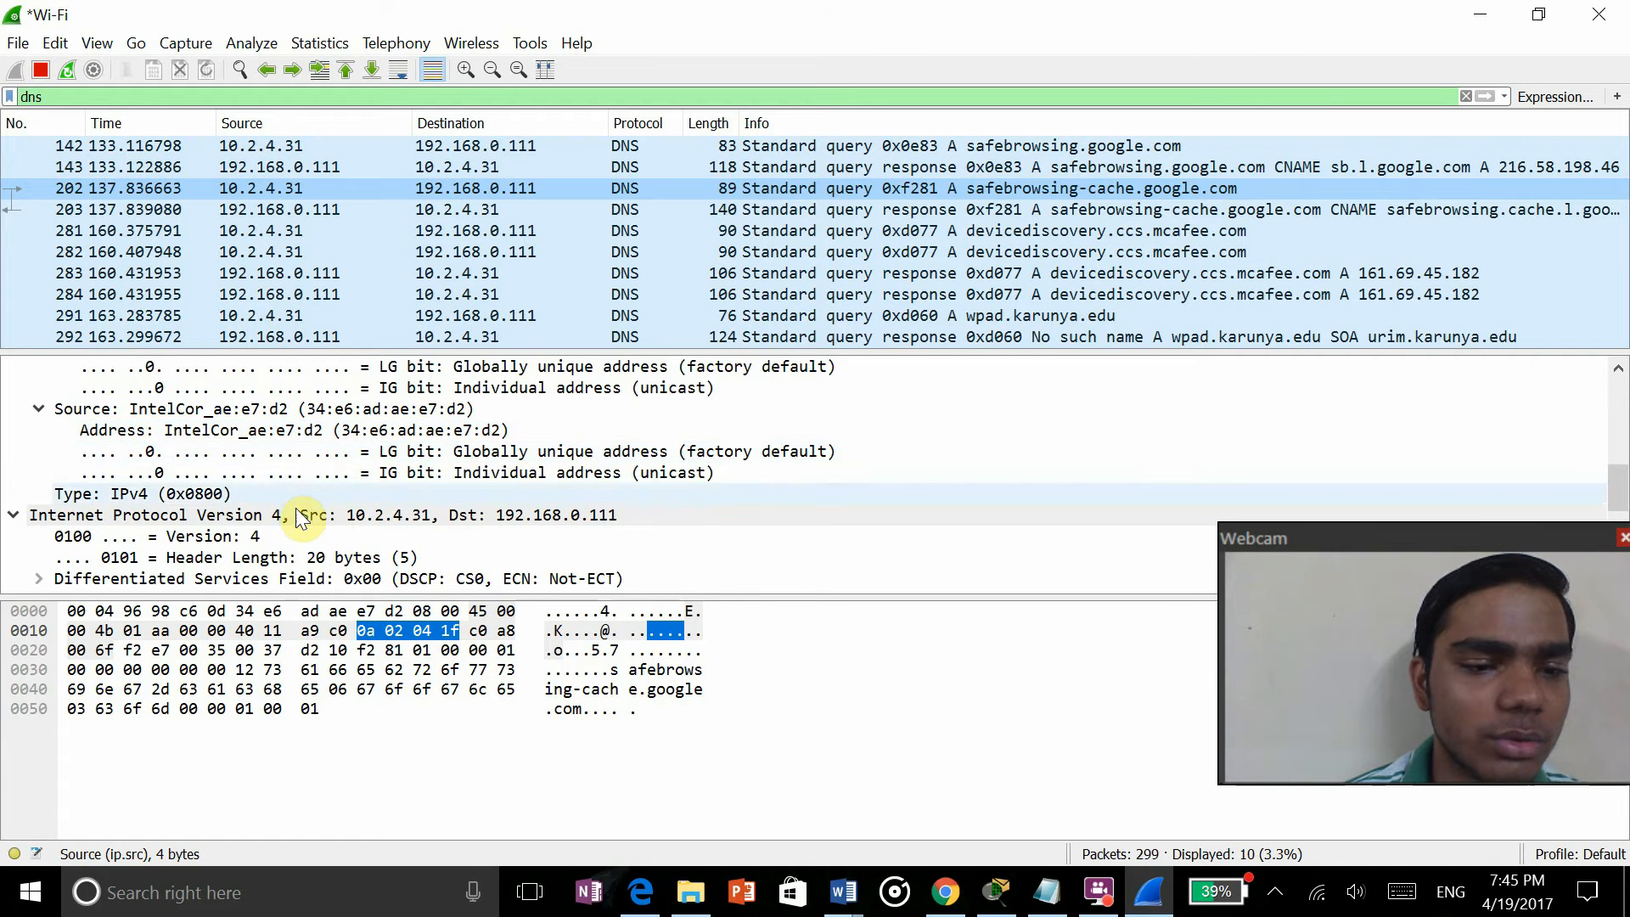
scroll(295, 511, "up", 3)
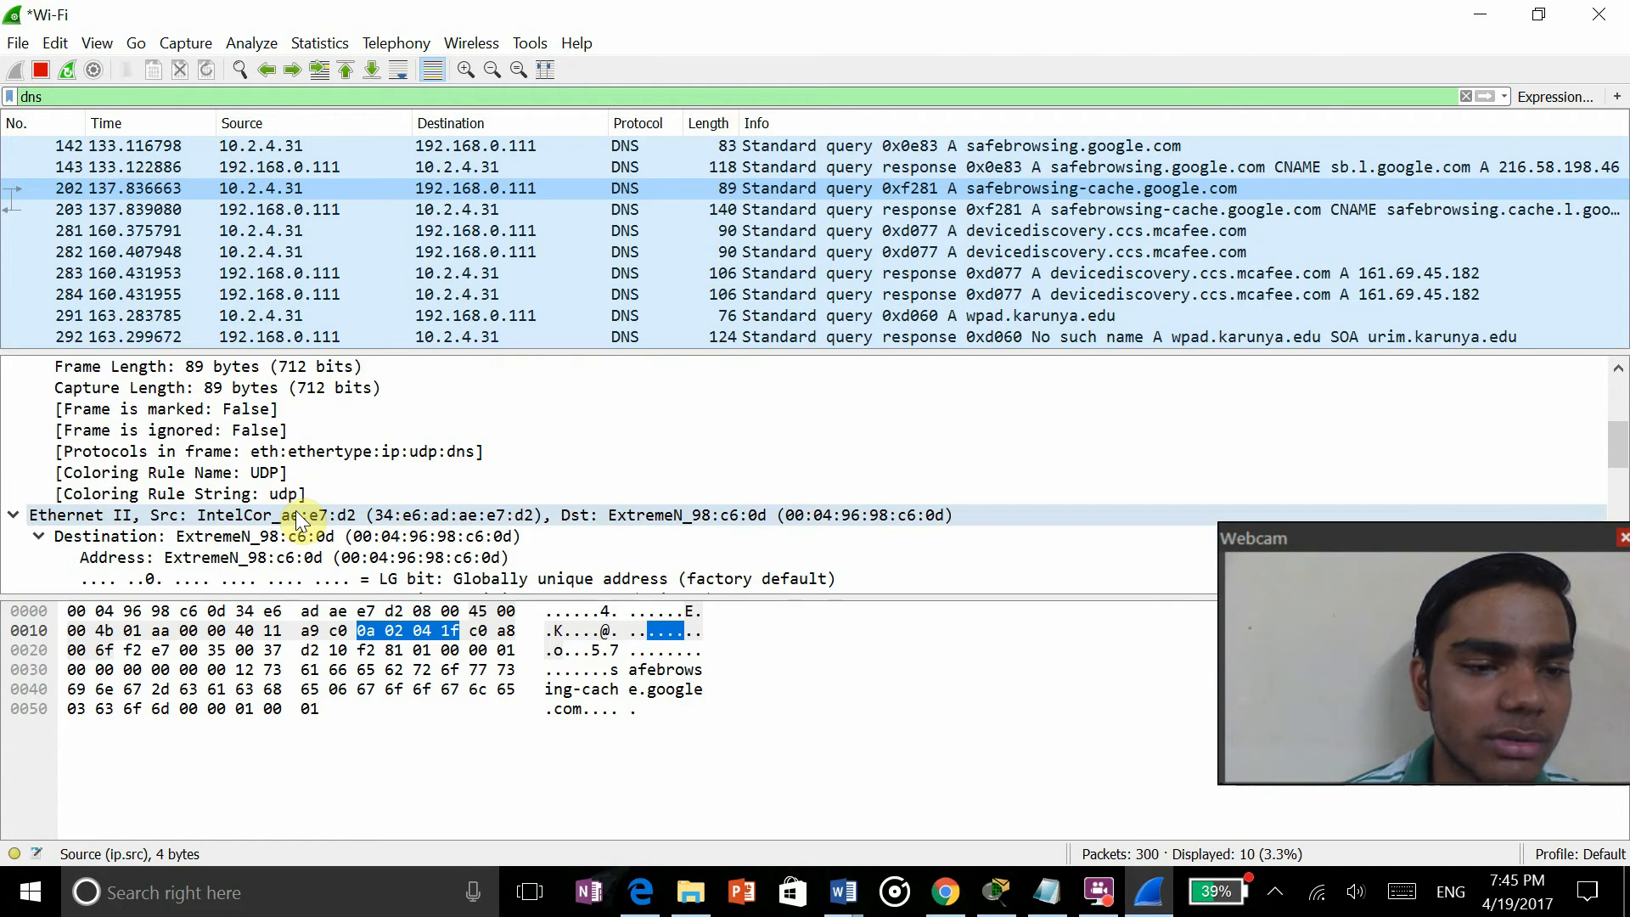
left_click(12, 515)
left_click(12, 516)
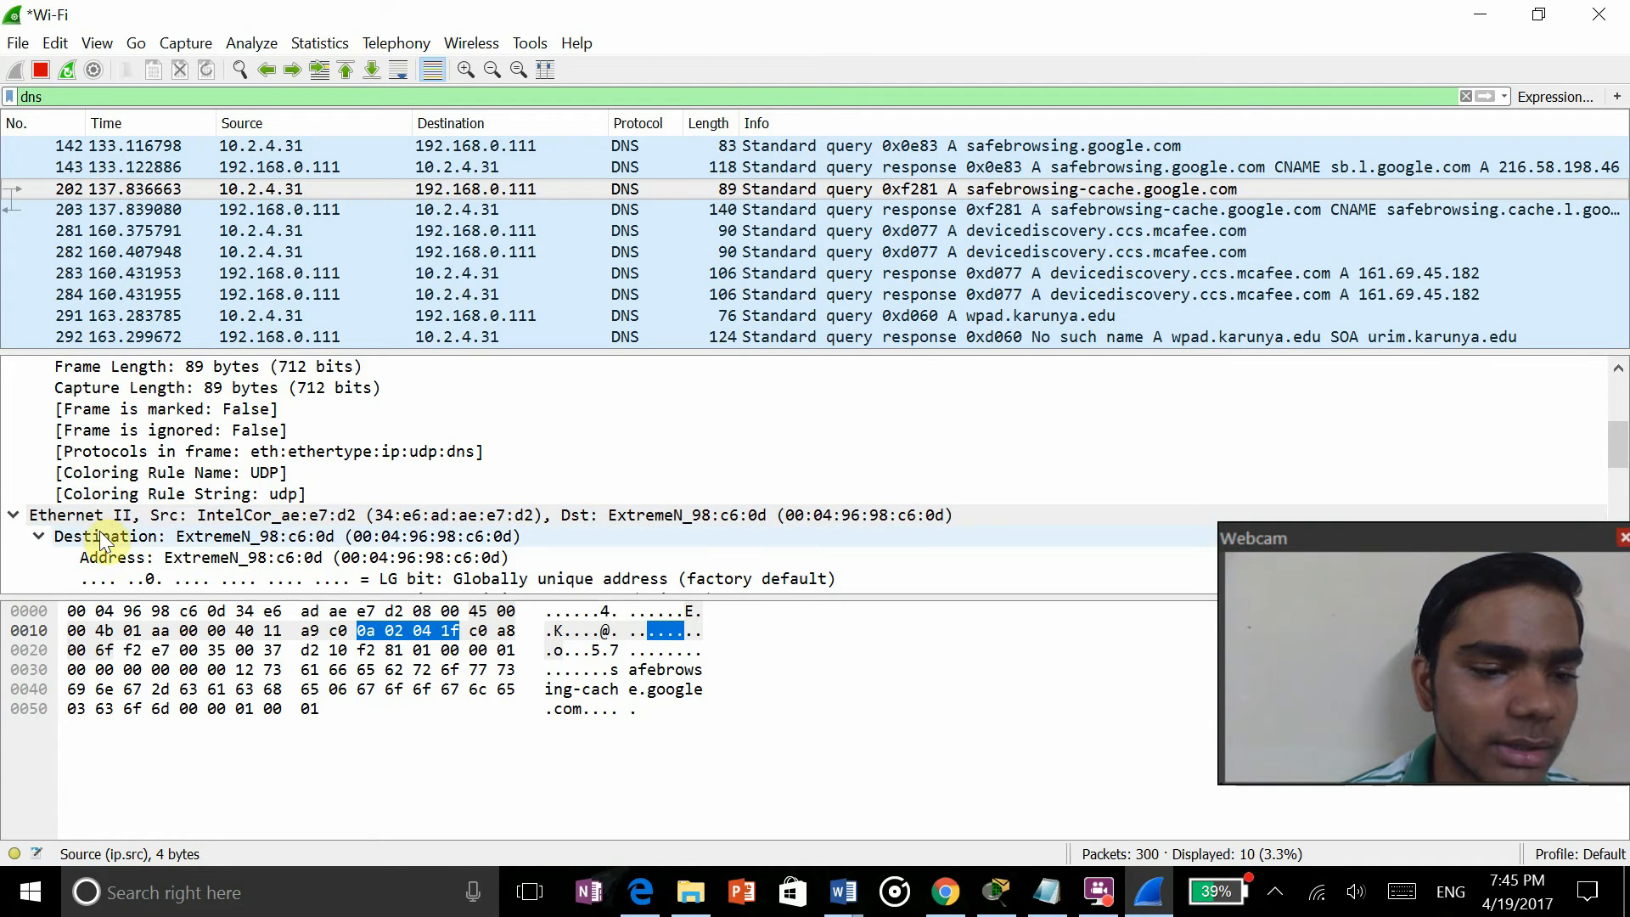
scroll(132, 553, "down", 8)
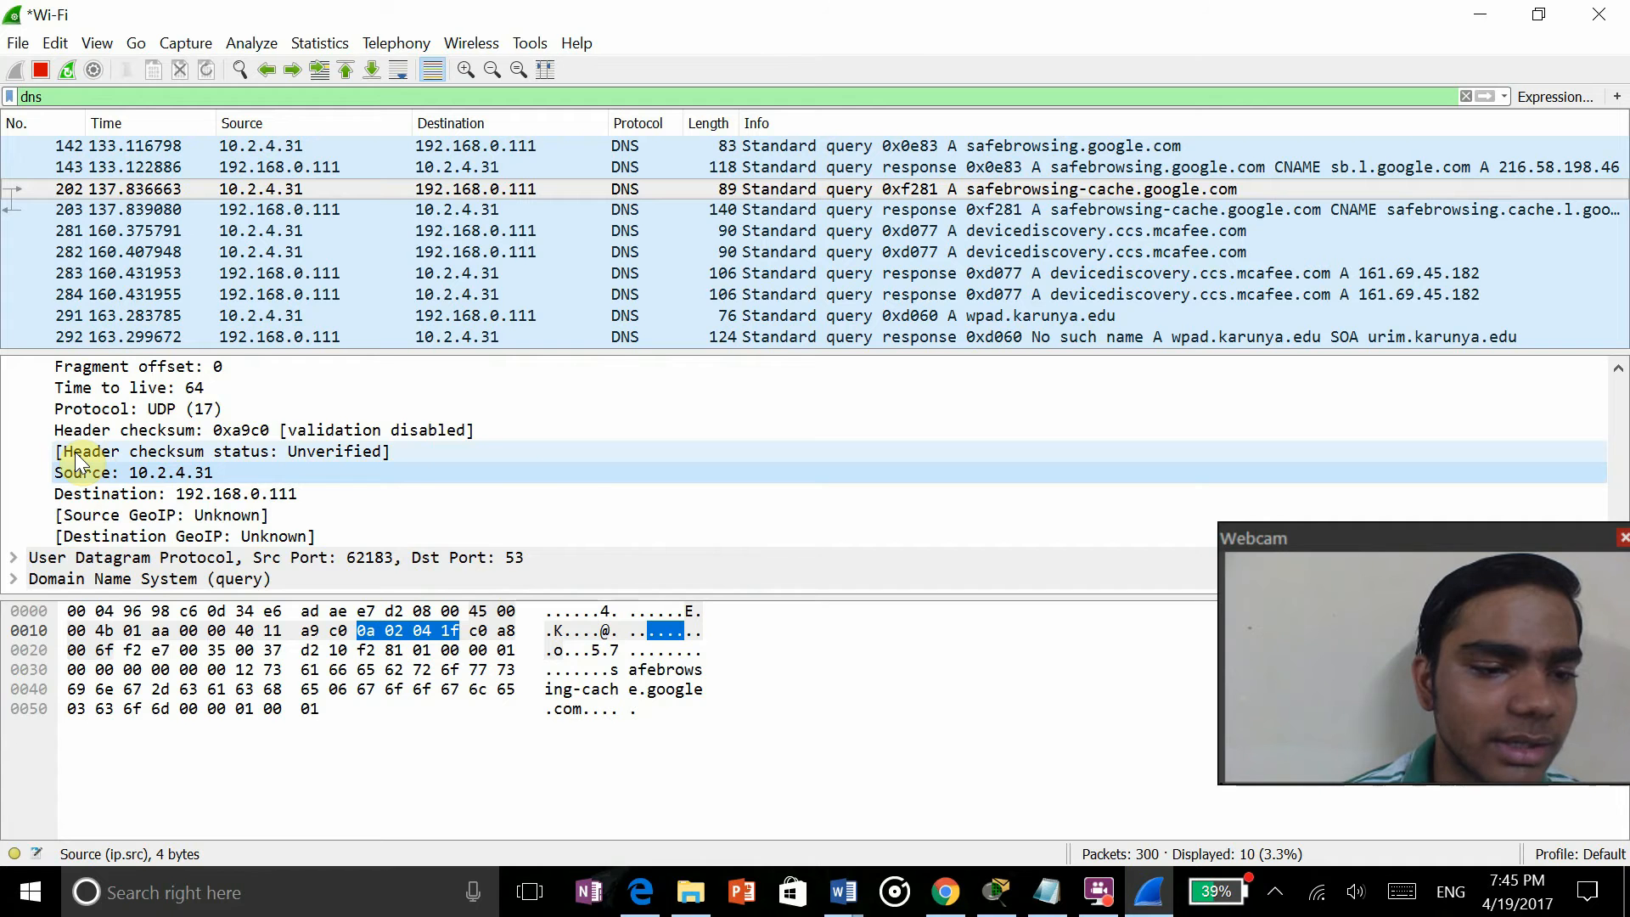
scroll(76, 451, "up", 3)
scroll(76, 453, "down", 3)
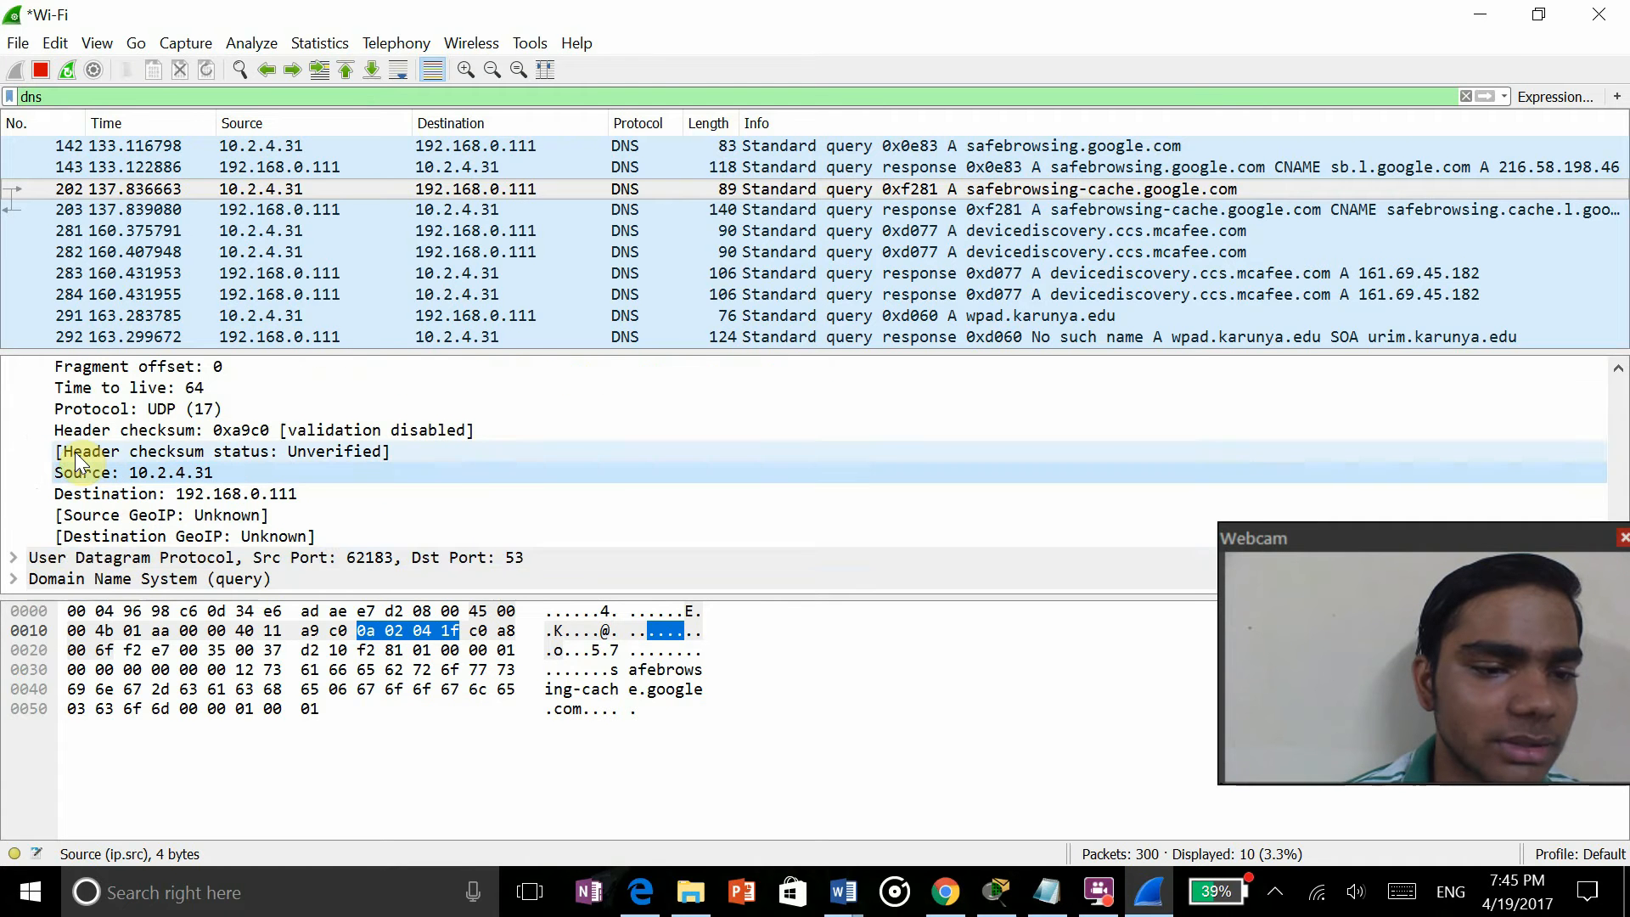
Expand packet 202's User Datagram Protocol and Domain Name System (query) sections and review their fields
left_click(13, 557)
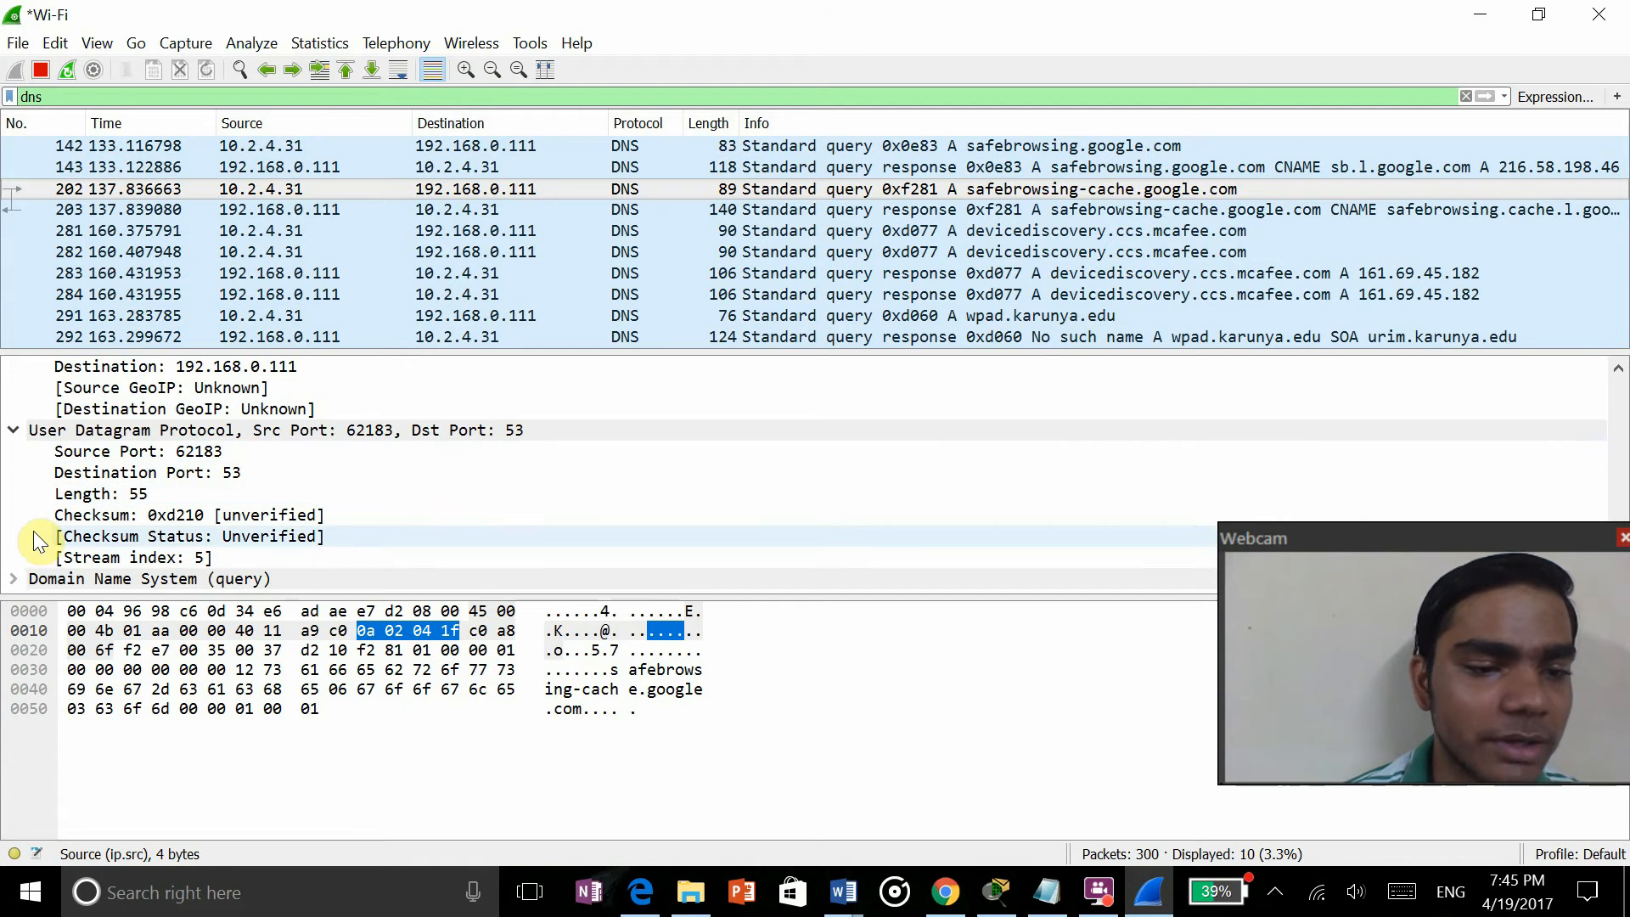
left_click(13, 578)
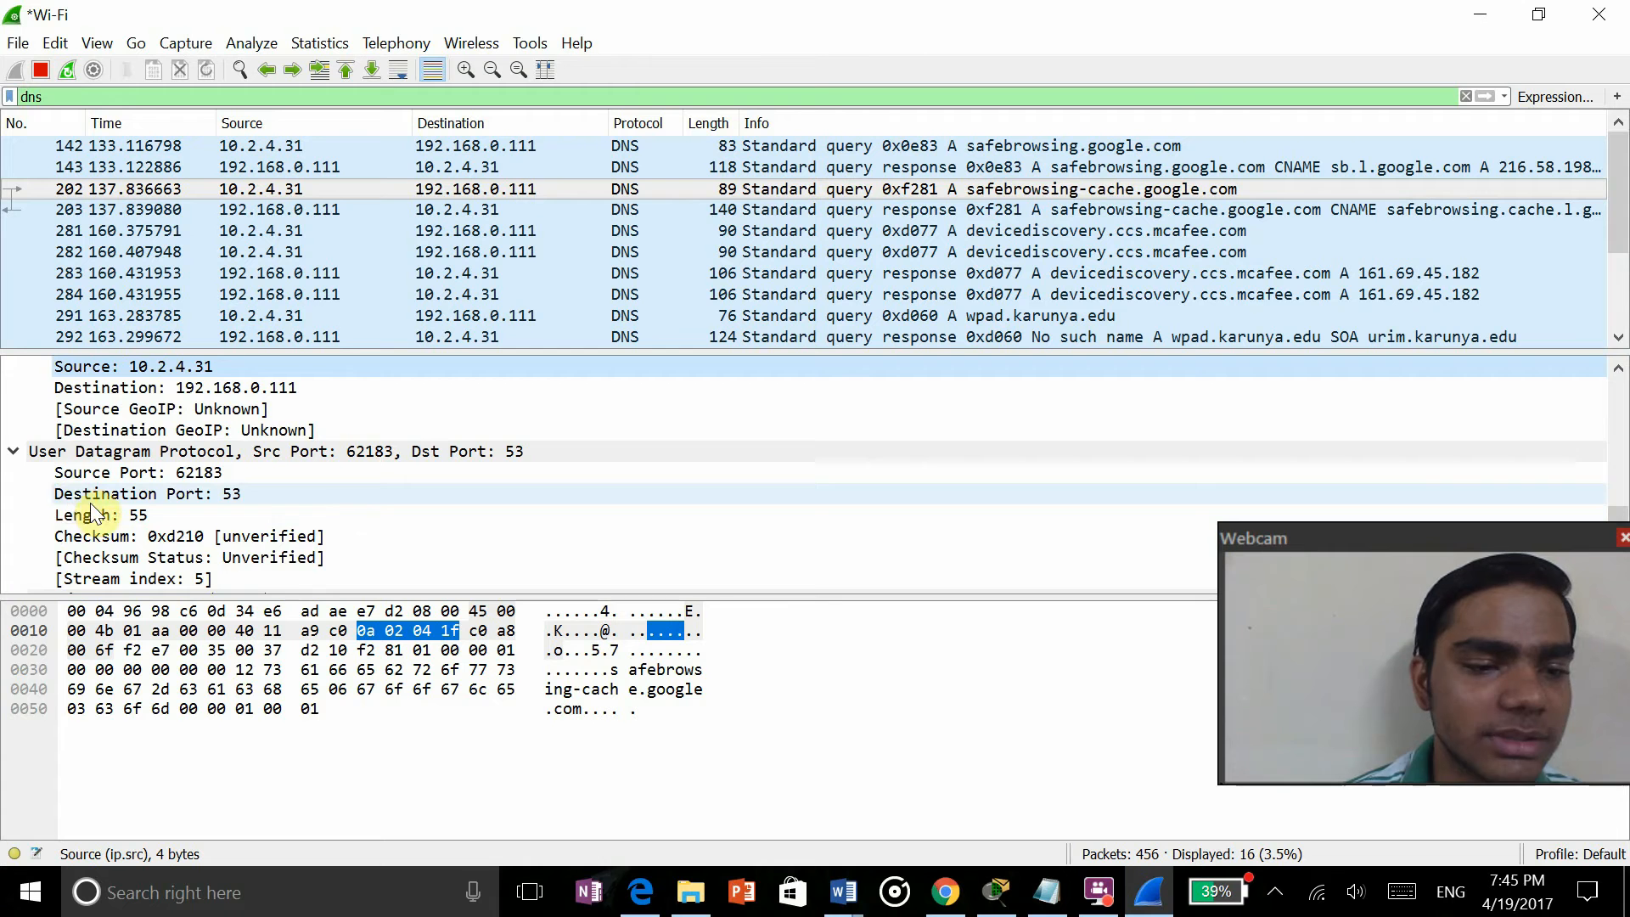
scroll(96, 511, "down", 3)
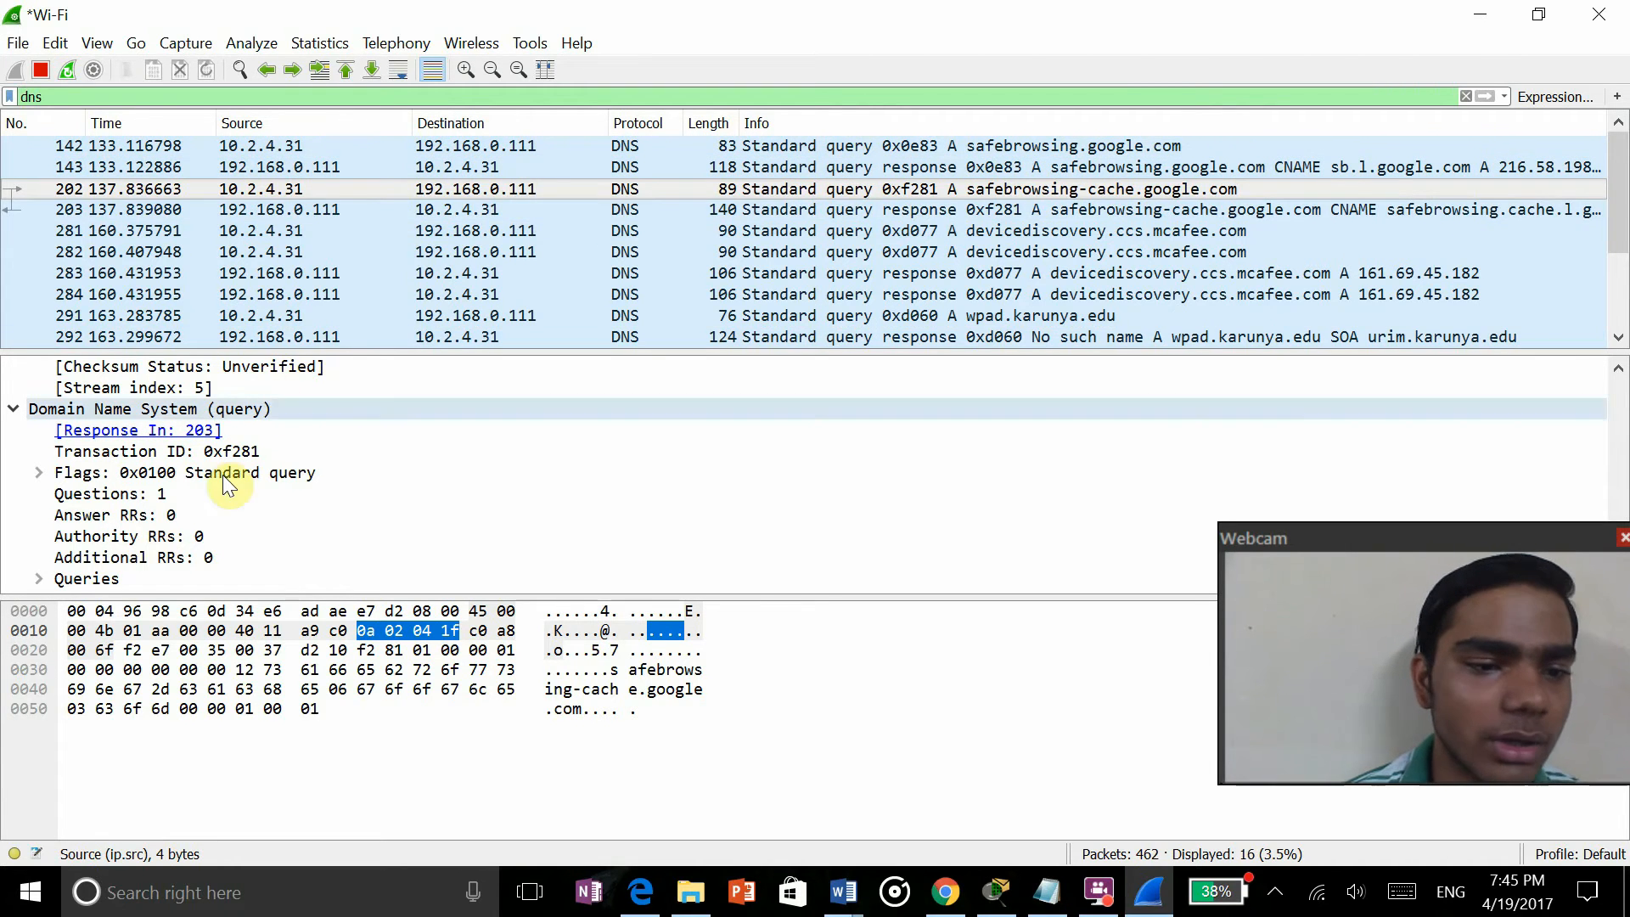
Go from packet 202's Response In reference to response packet 203 and review its DNS and frame details
left_click(207, 434)
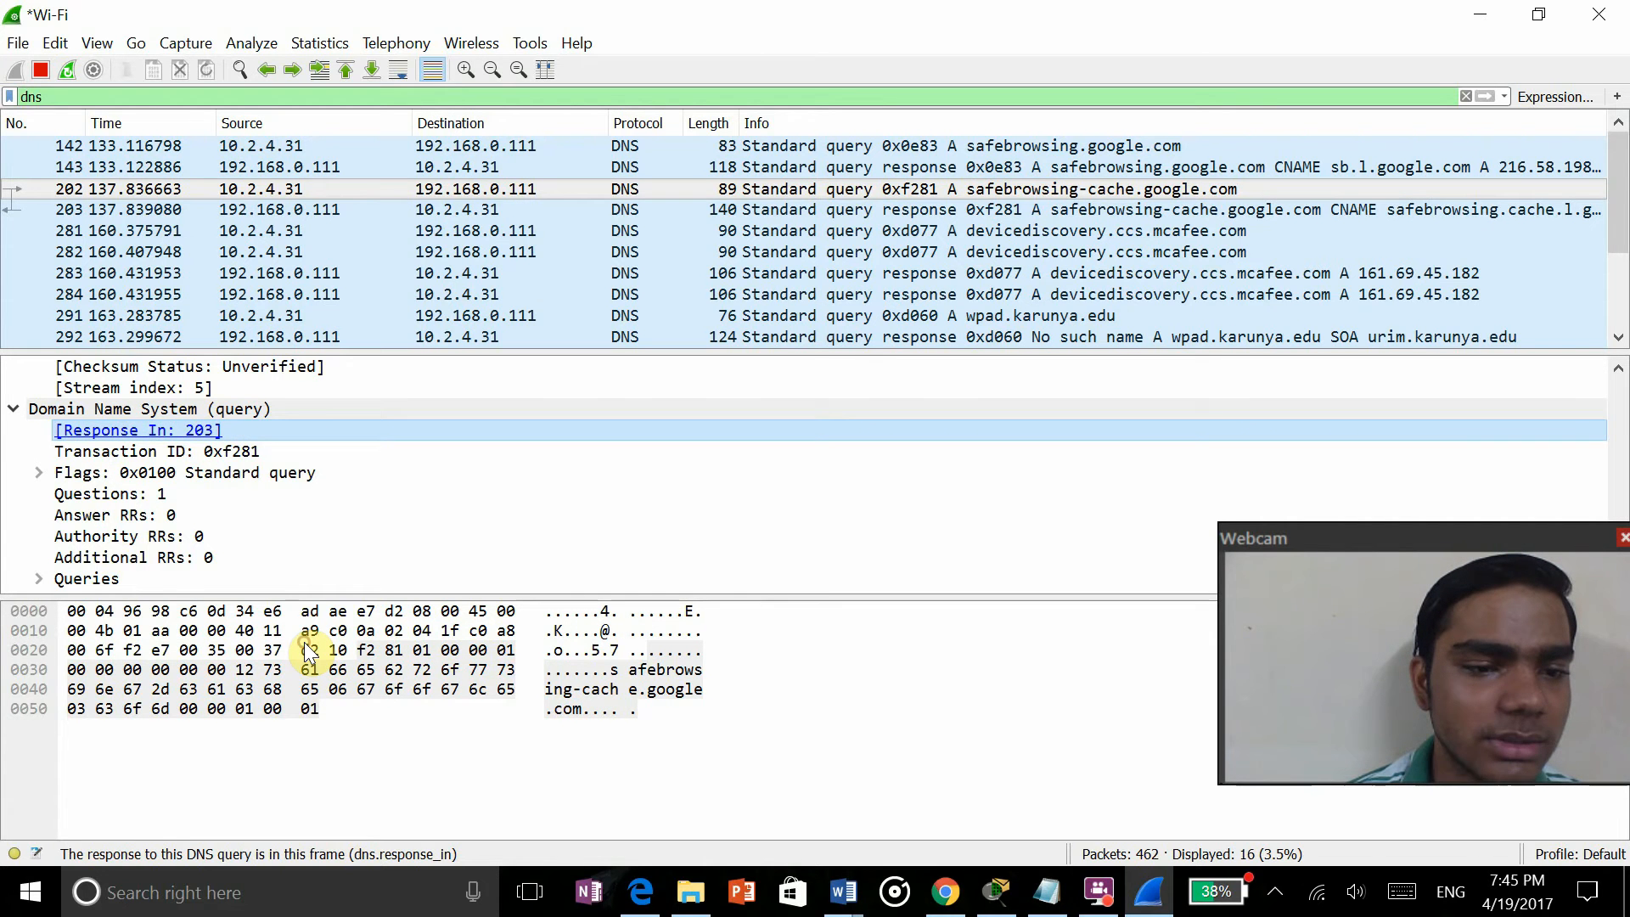
key("ctrl+Down")
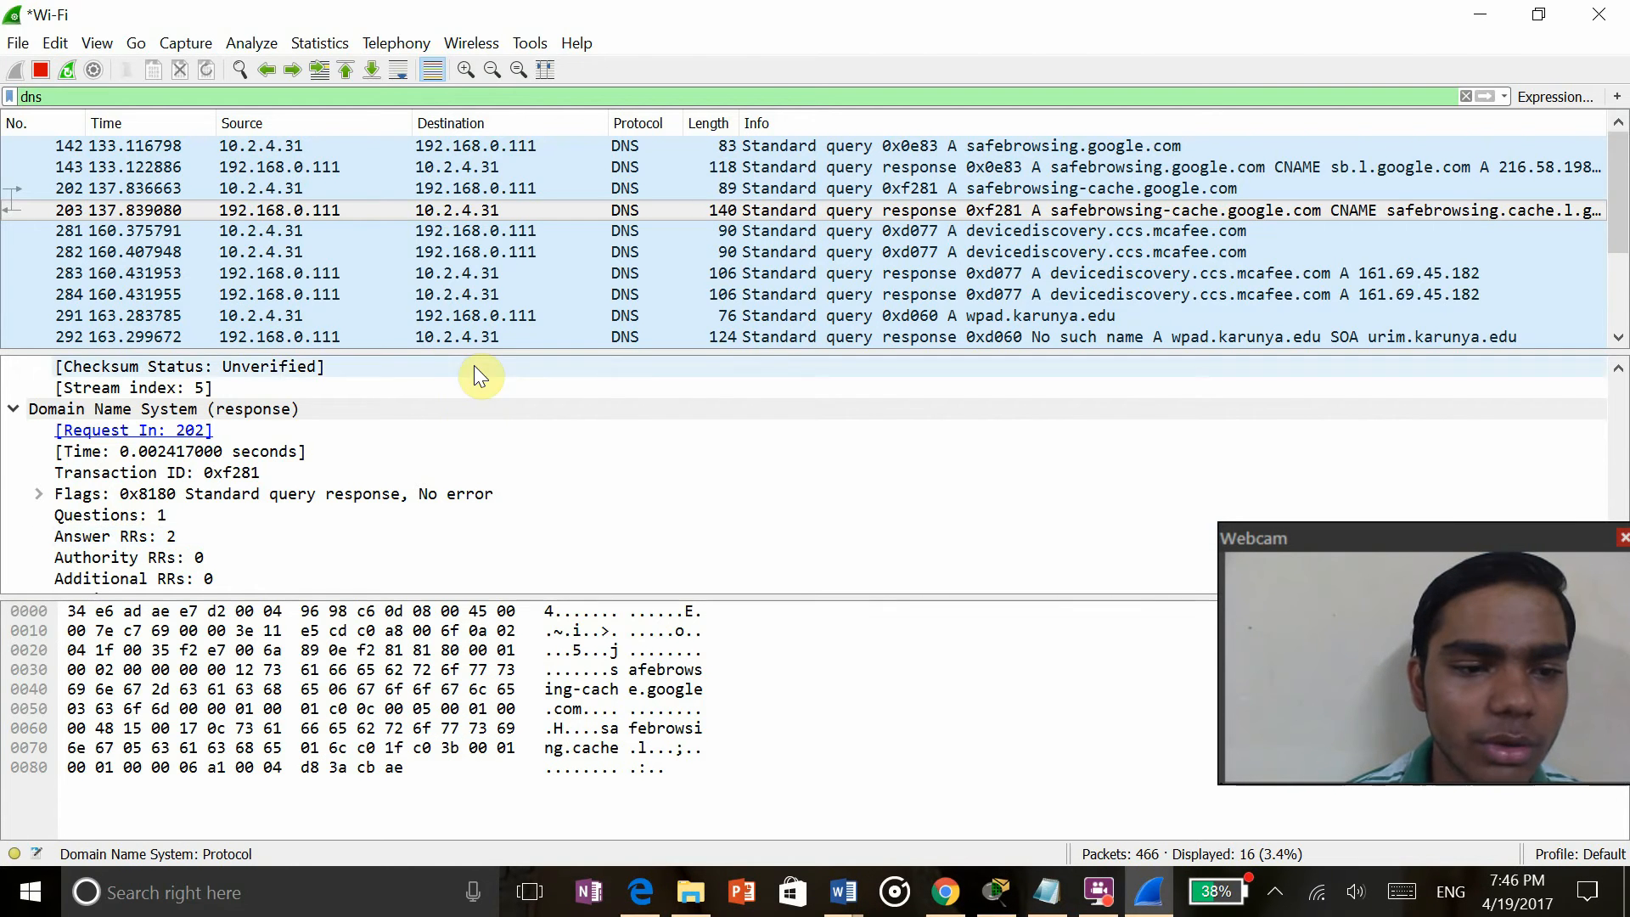
scroll(436, 466, "down", 1)
scroll(437, 466, "up", 5)
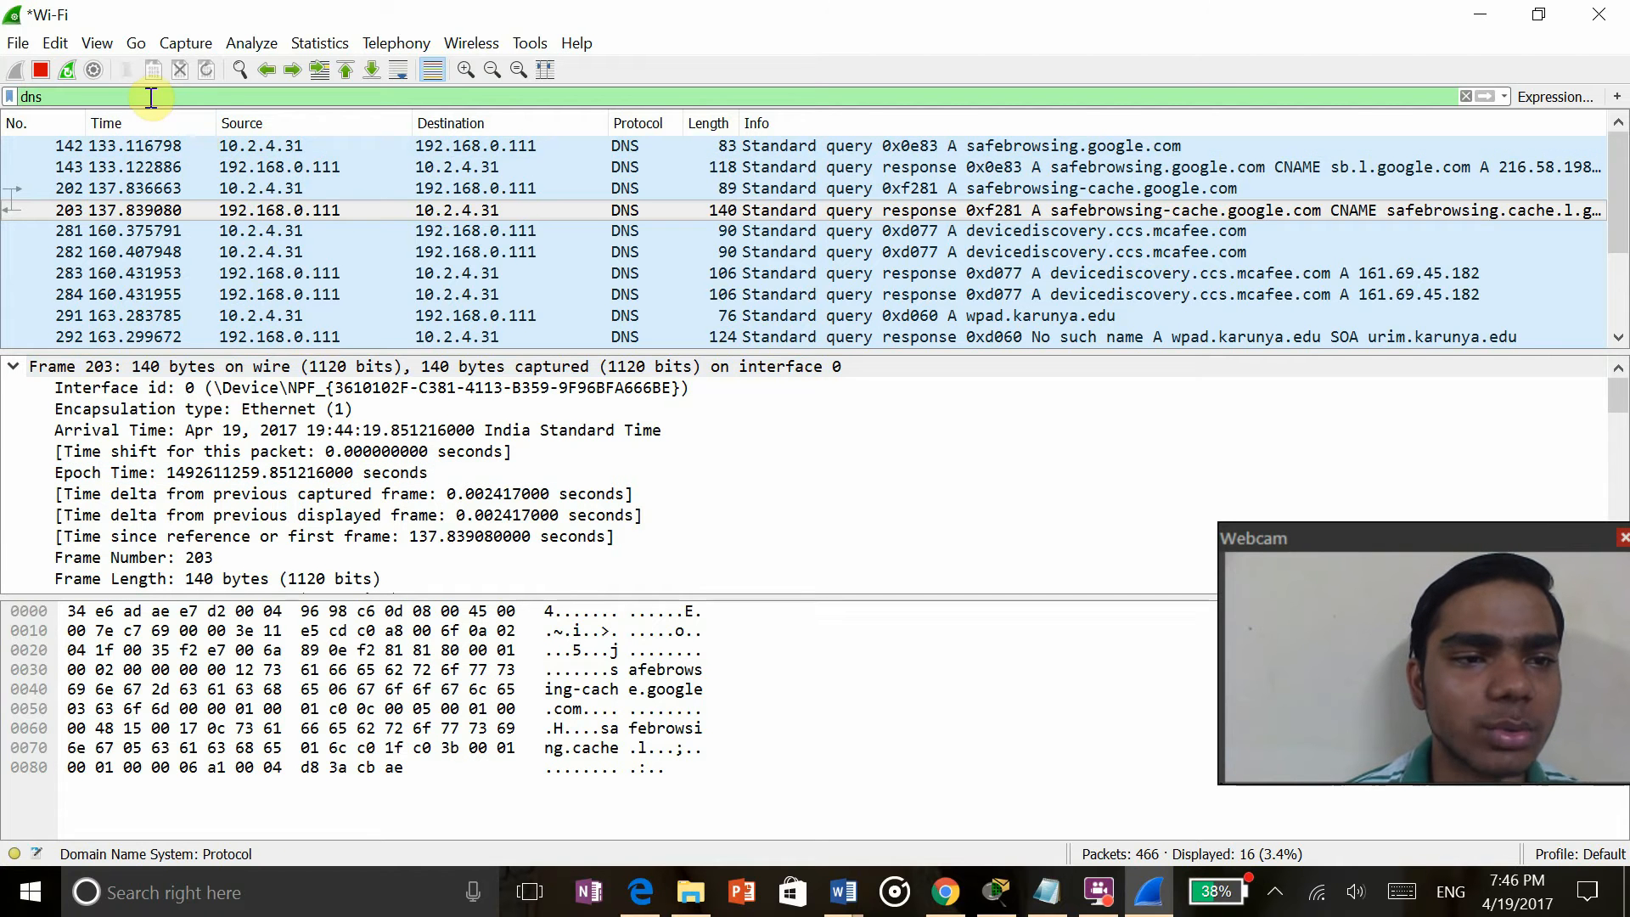
Replace the dns display filter with http and apply it to the capture
key("BackSpace")
key("BackSpace")
key("BackSpace")
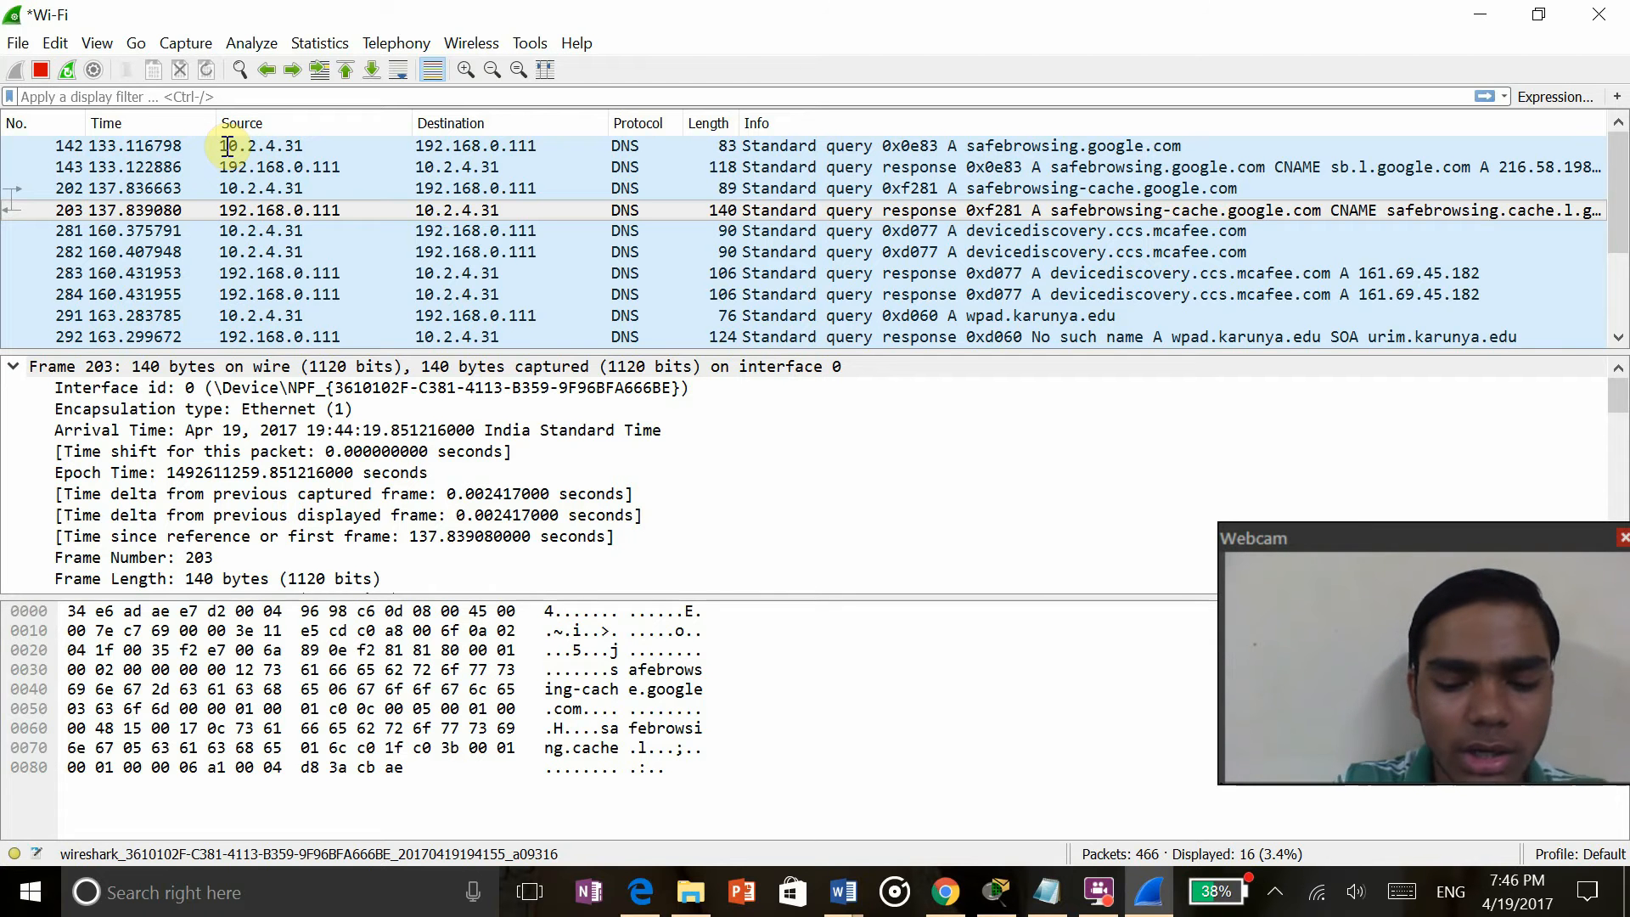
type("hpp")
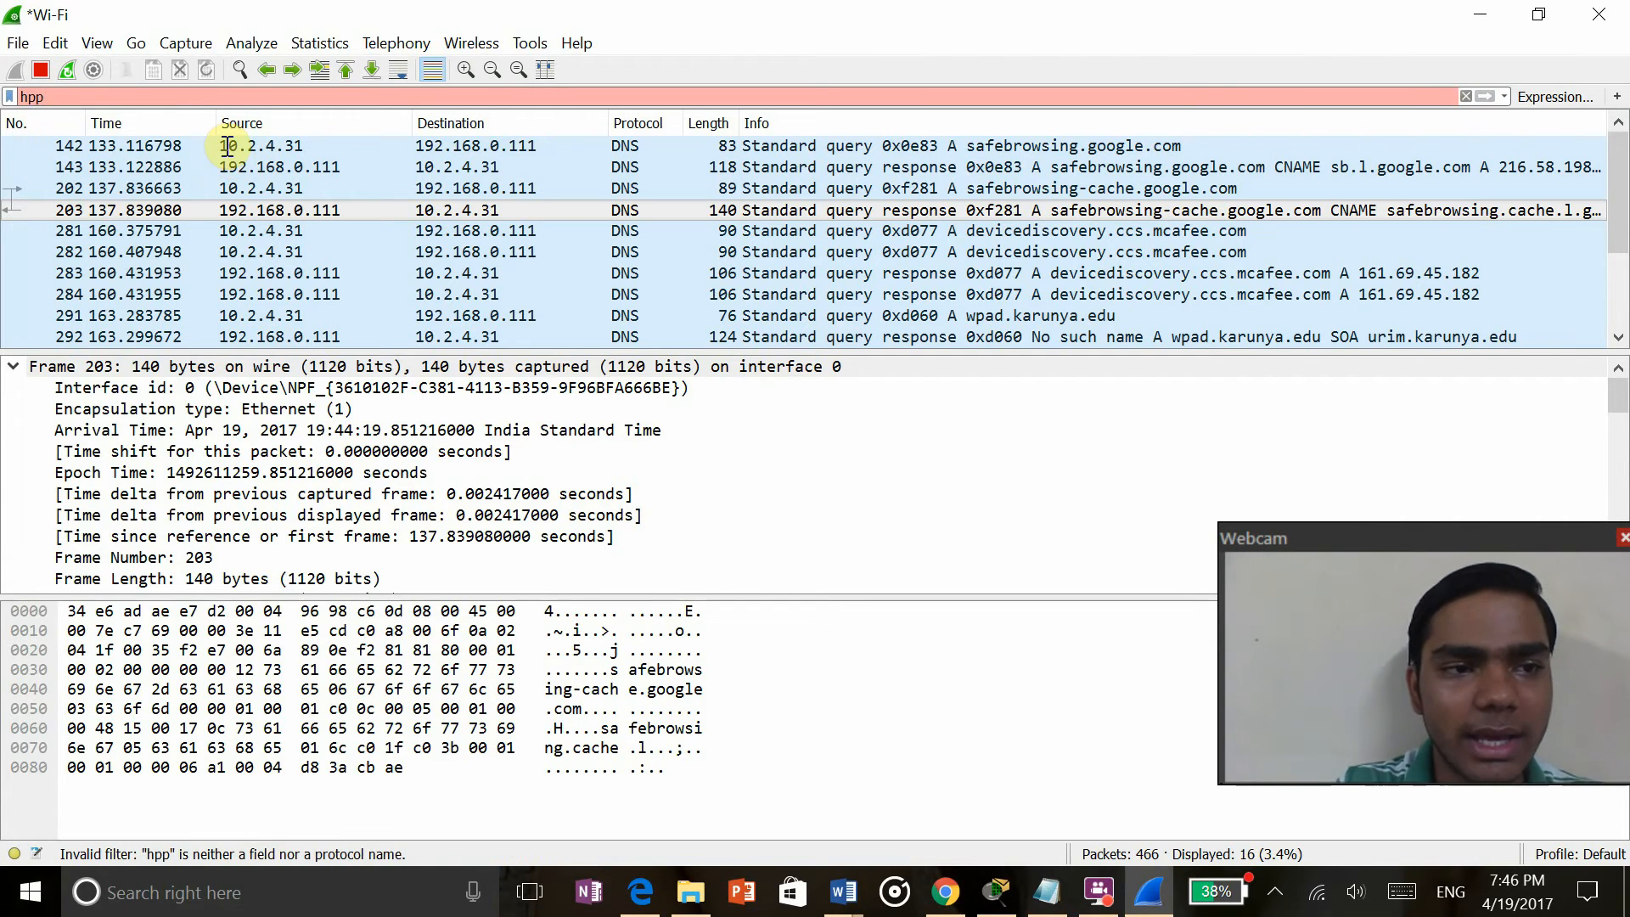
key("BackSpace")
key("BackSpace")
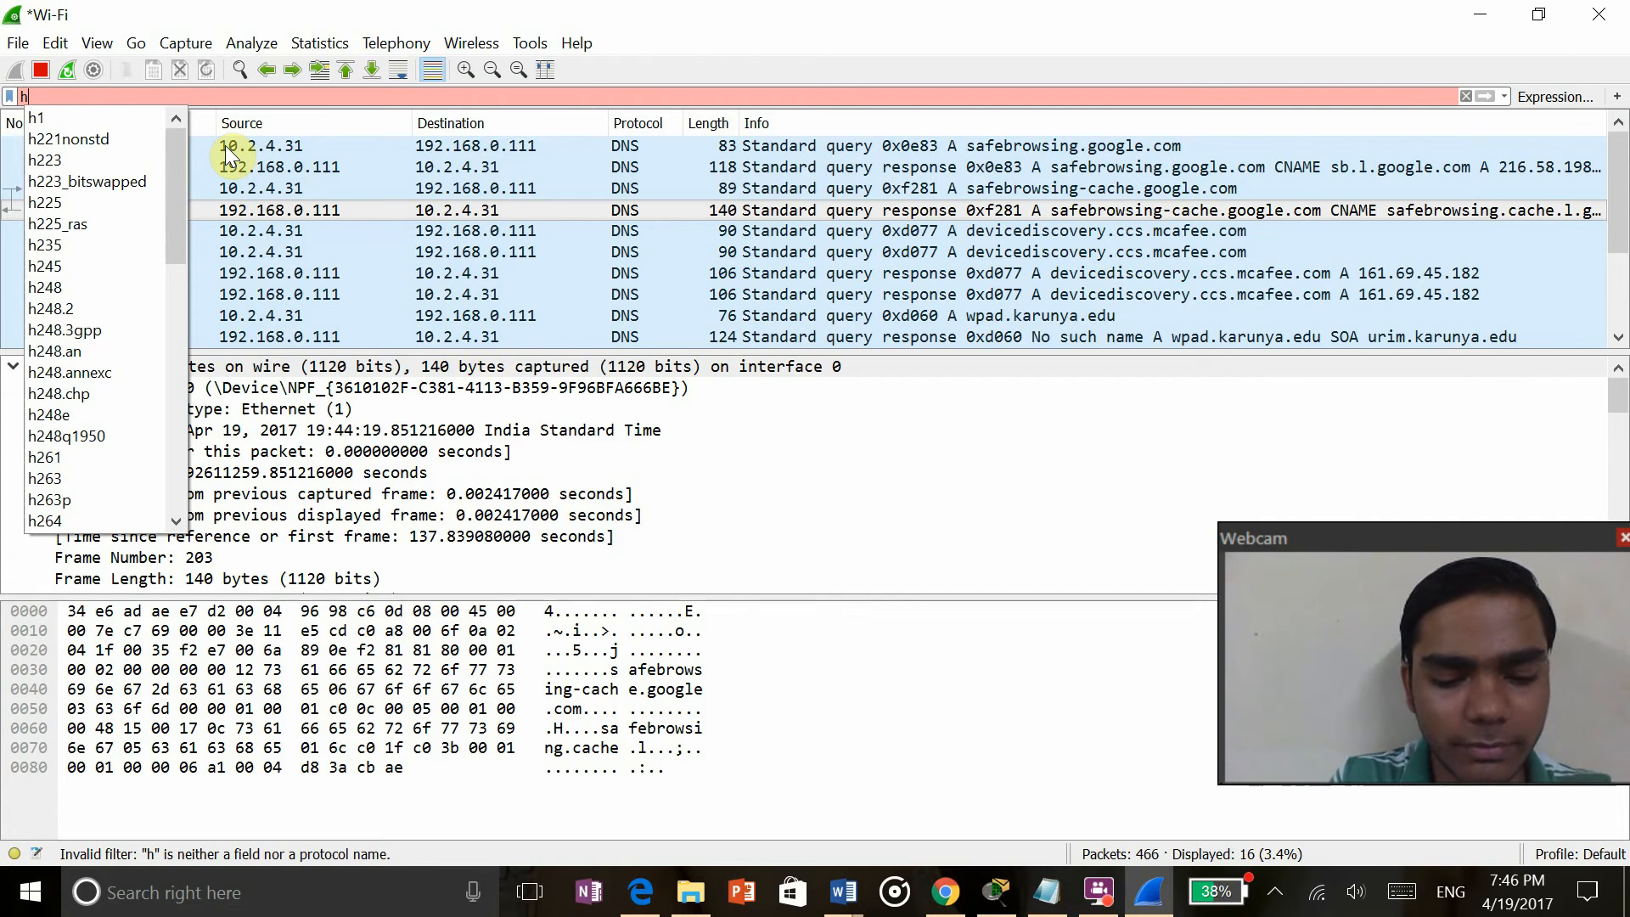
type("ttp")
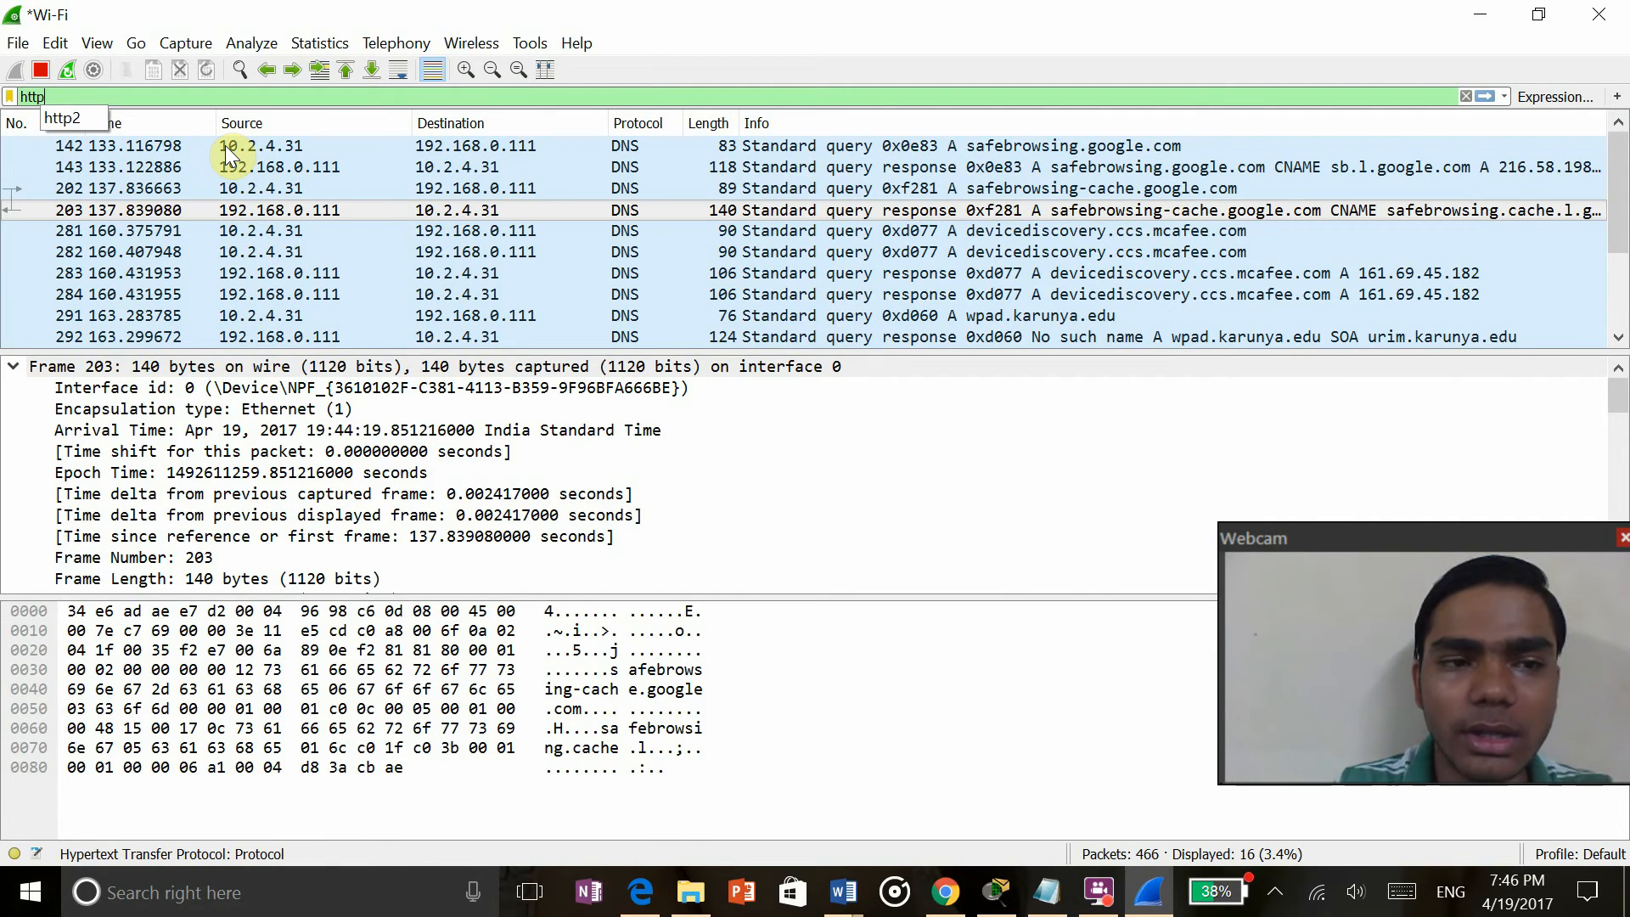
key("Return")
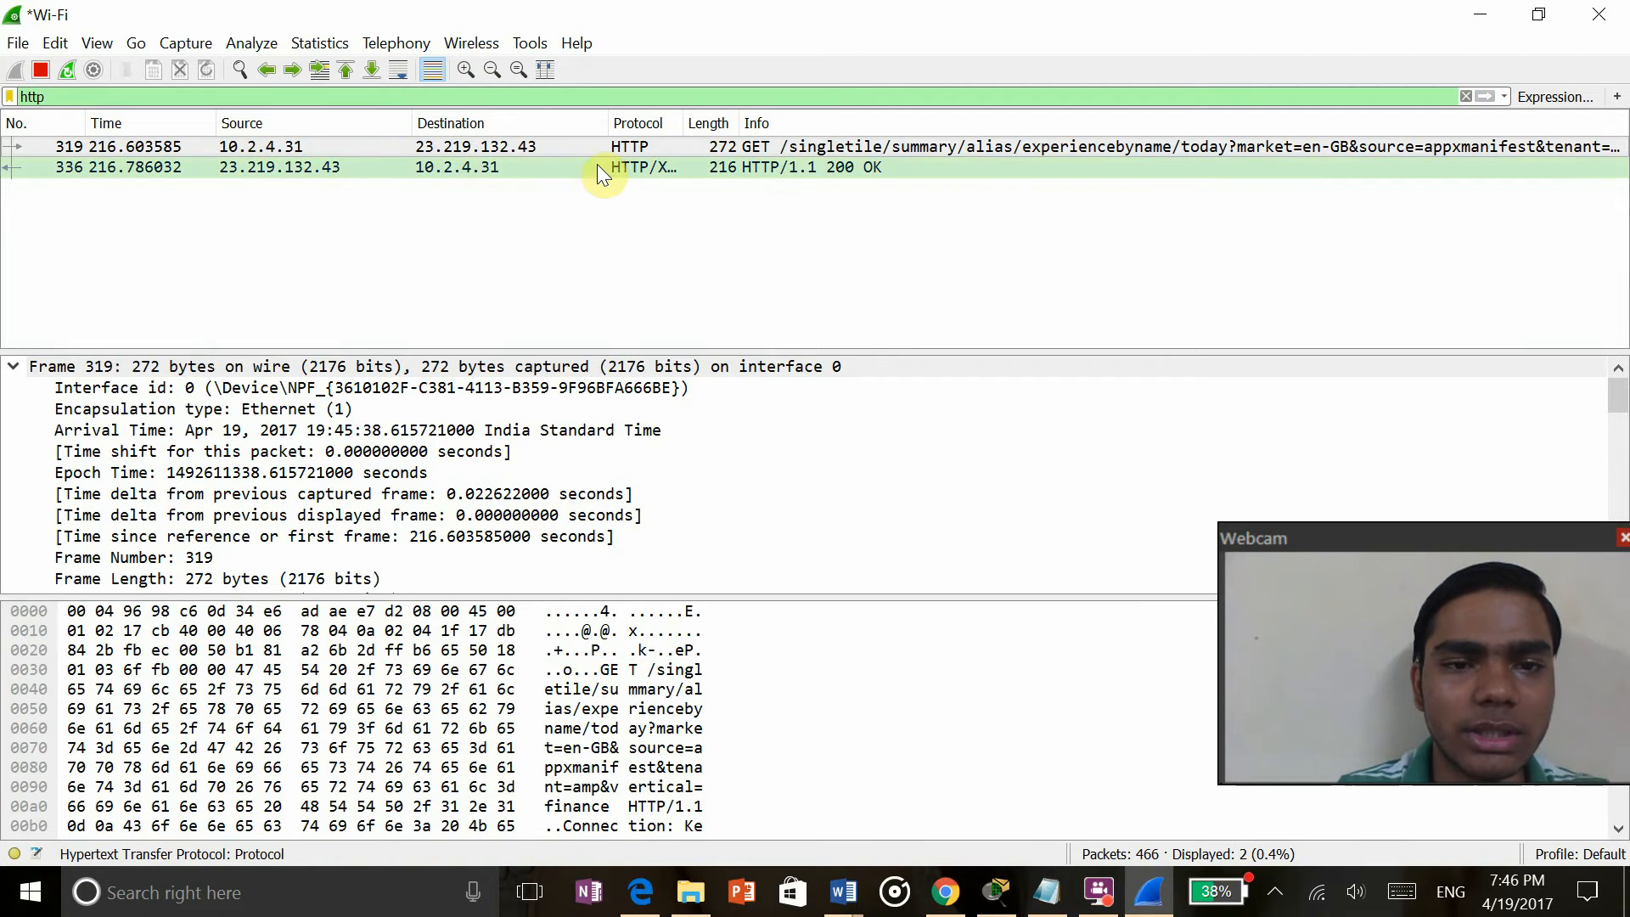
Select HTTP packet 319 and review its frame, Ethernet, IP and TCP details
left_click(555, 150)
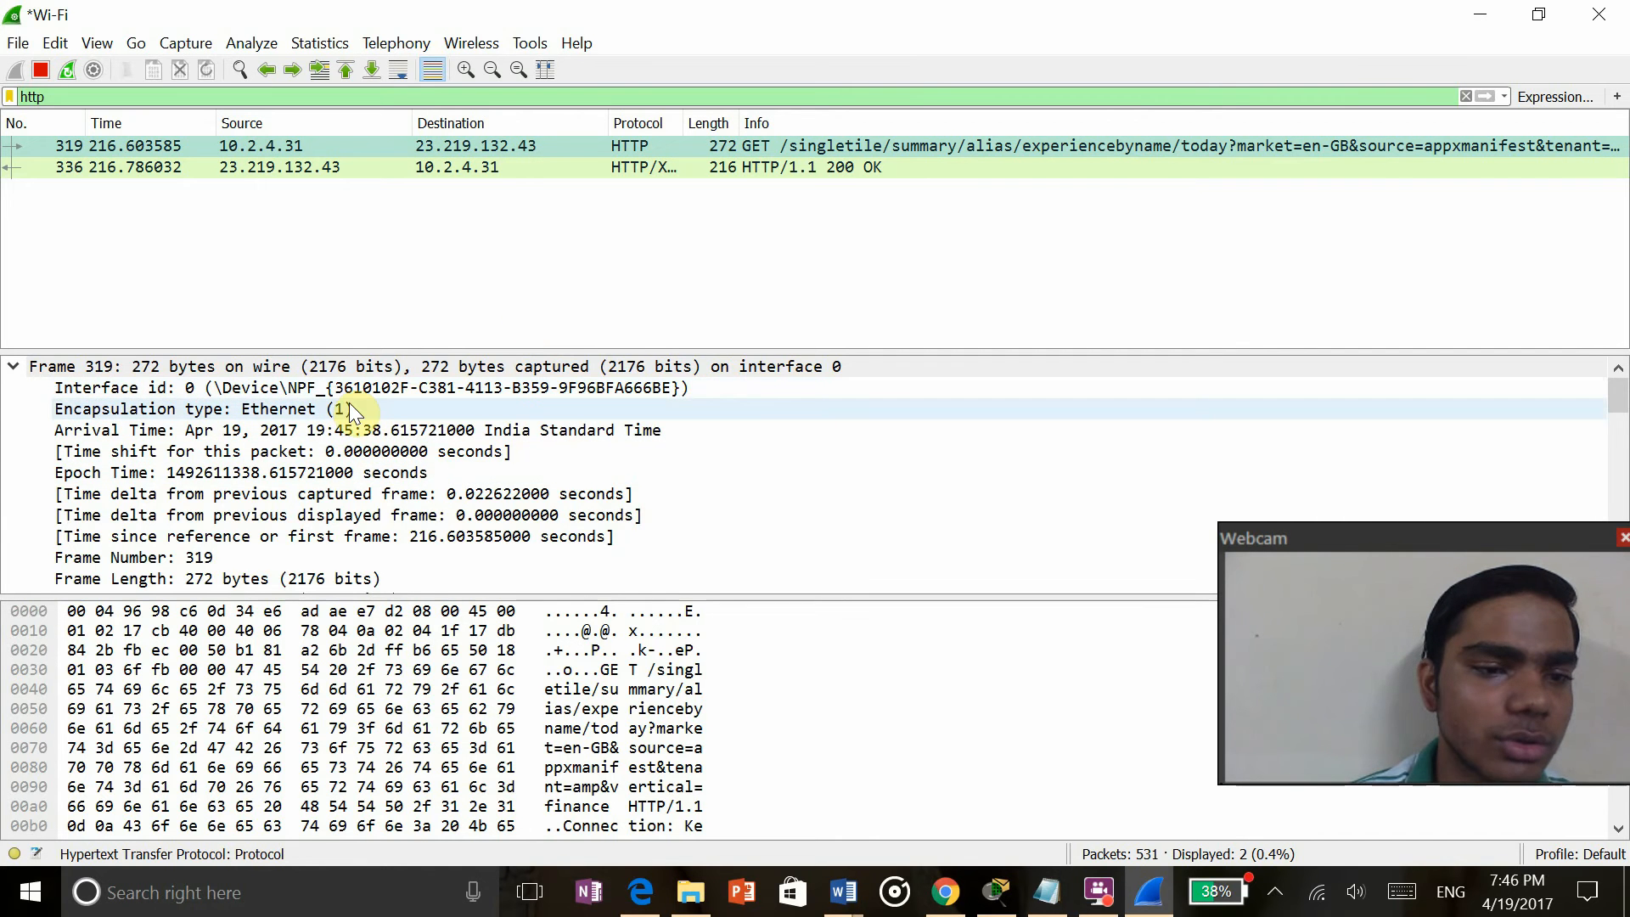
scroll(349, 403, "down", 12)
scroll(349, 403, "up", 12)
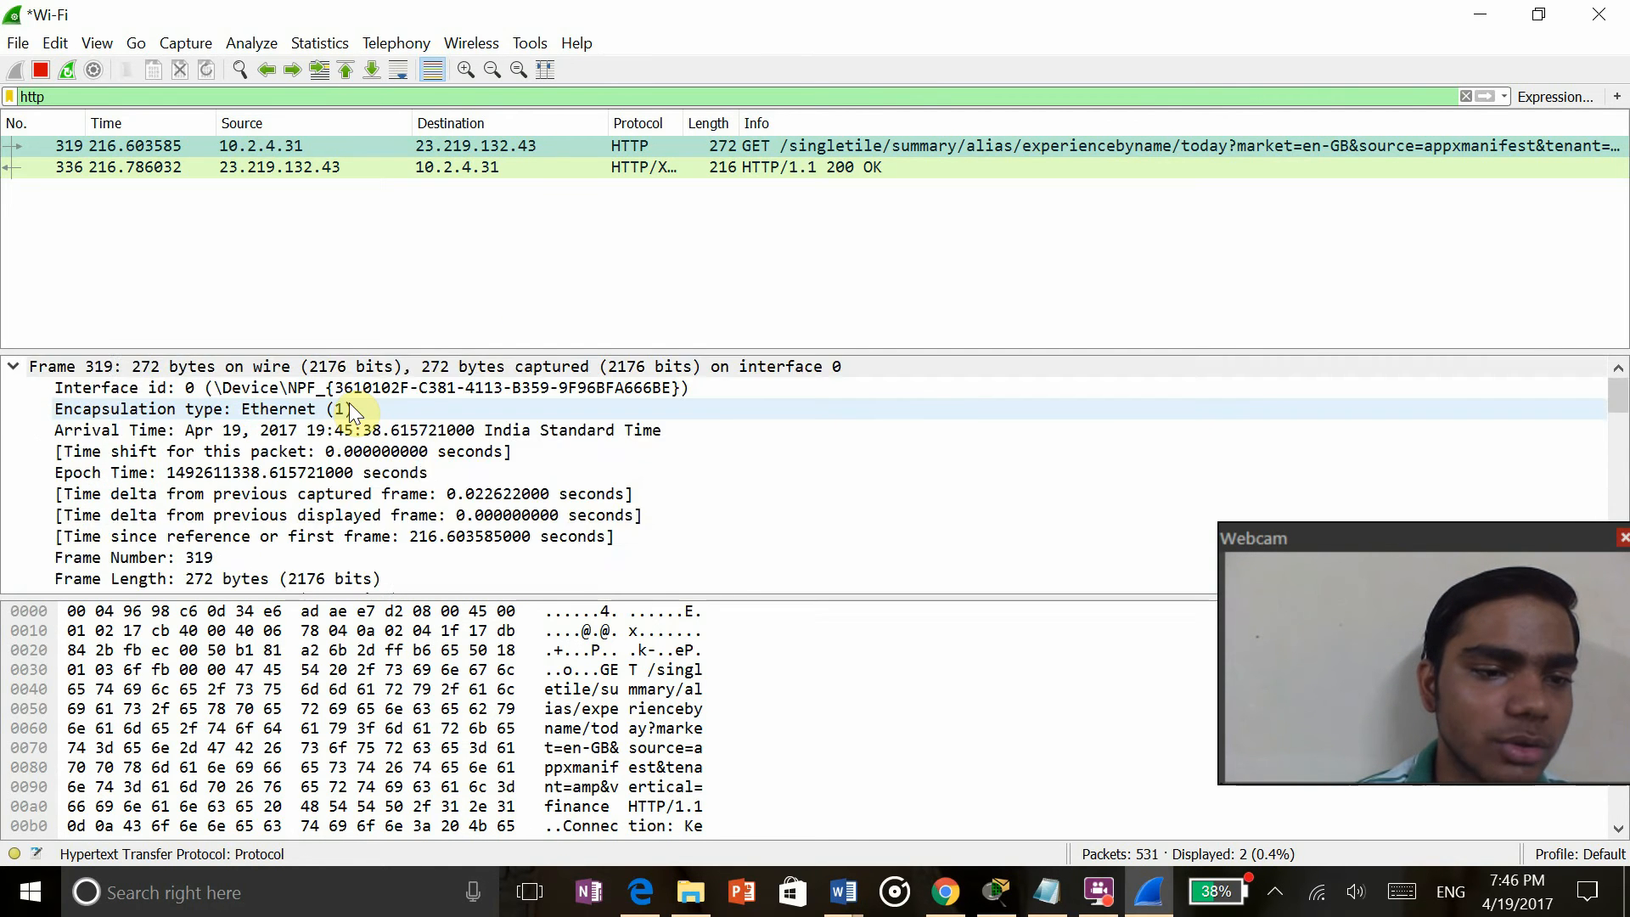
scroll(349, 407, "down", 7)
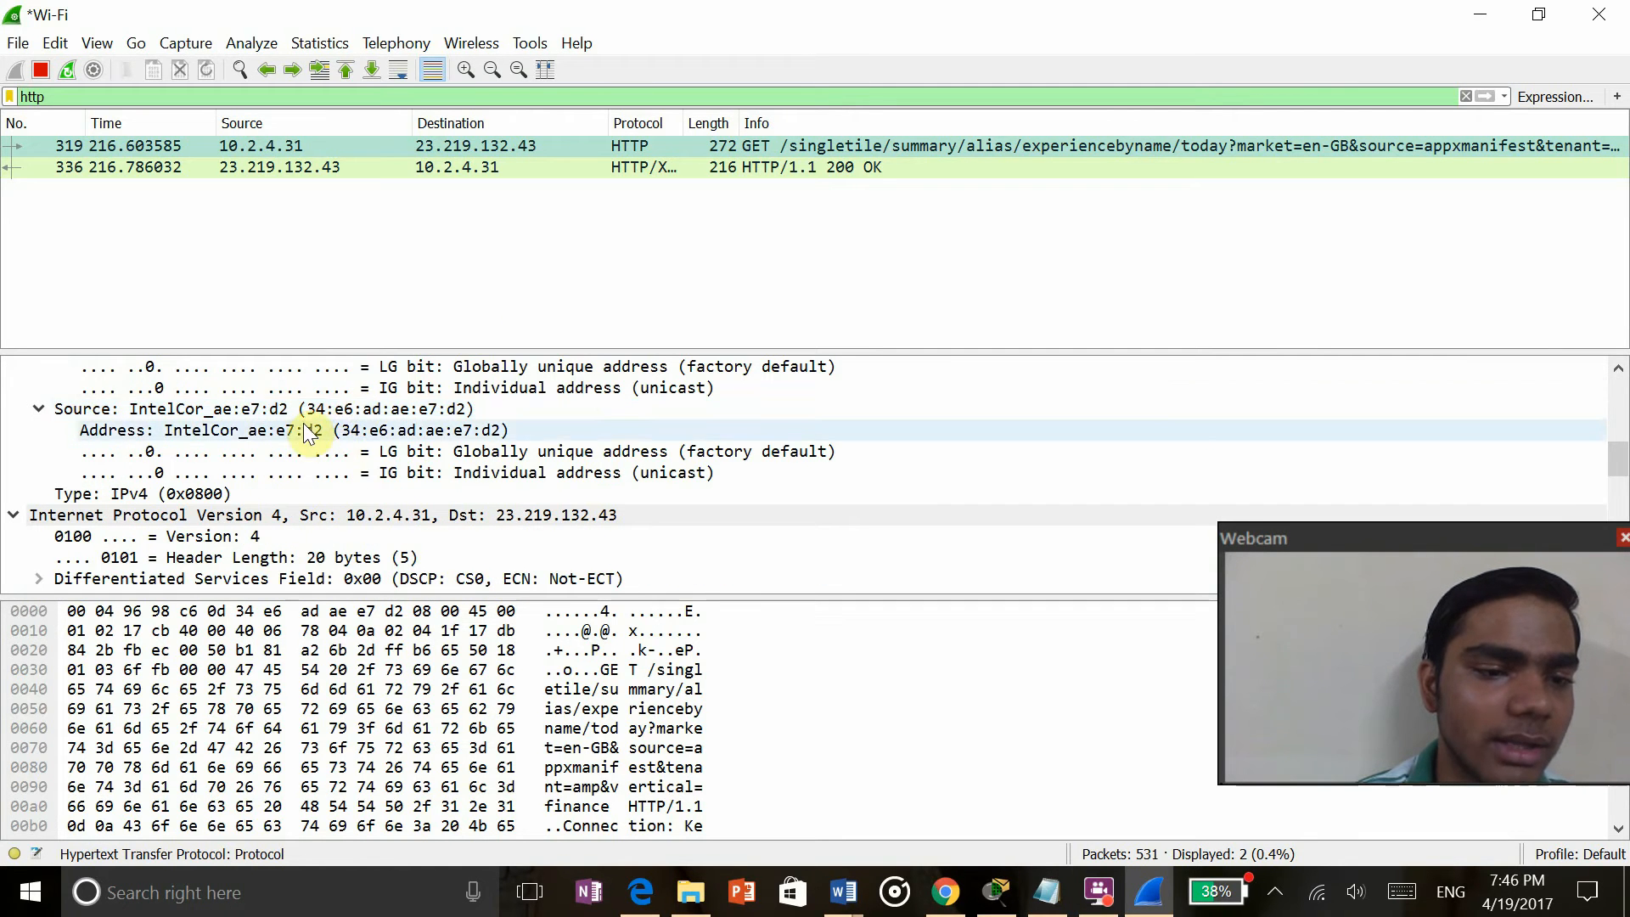
scroll(330, 439, "up", 3)
scroll(331, 439, "down", 7)
scroll(330, 439, "down", 3)
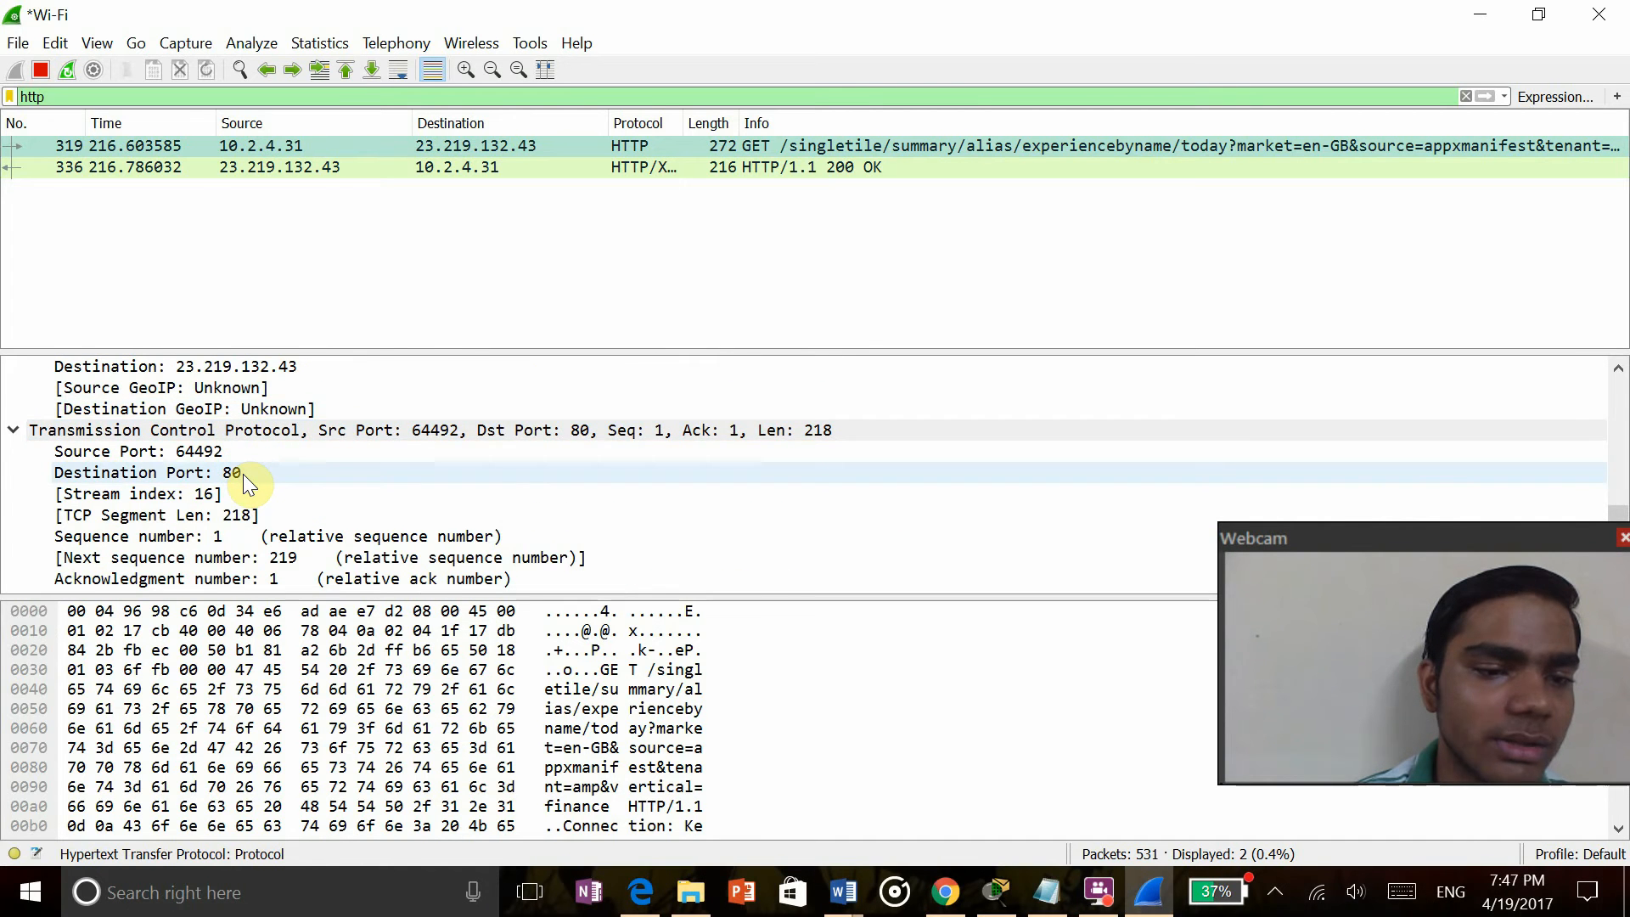
scroll(243, 474, "down", 4)
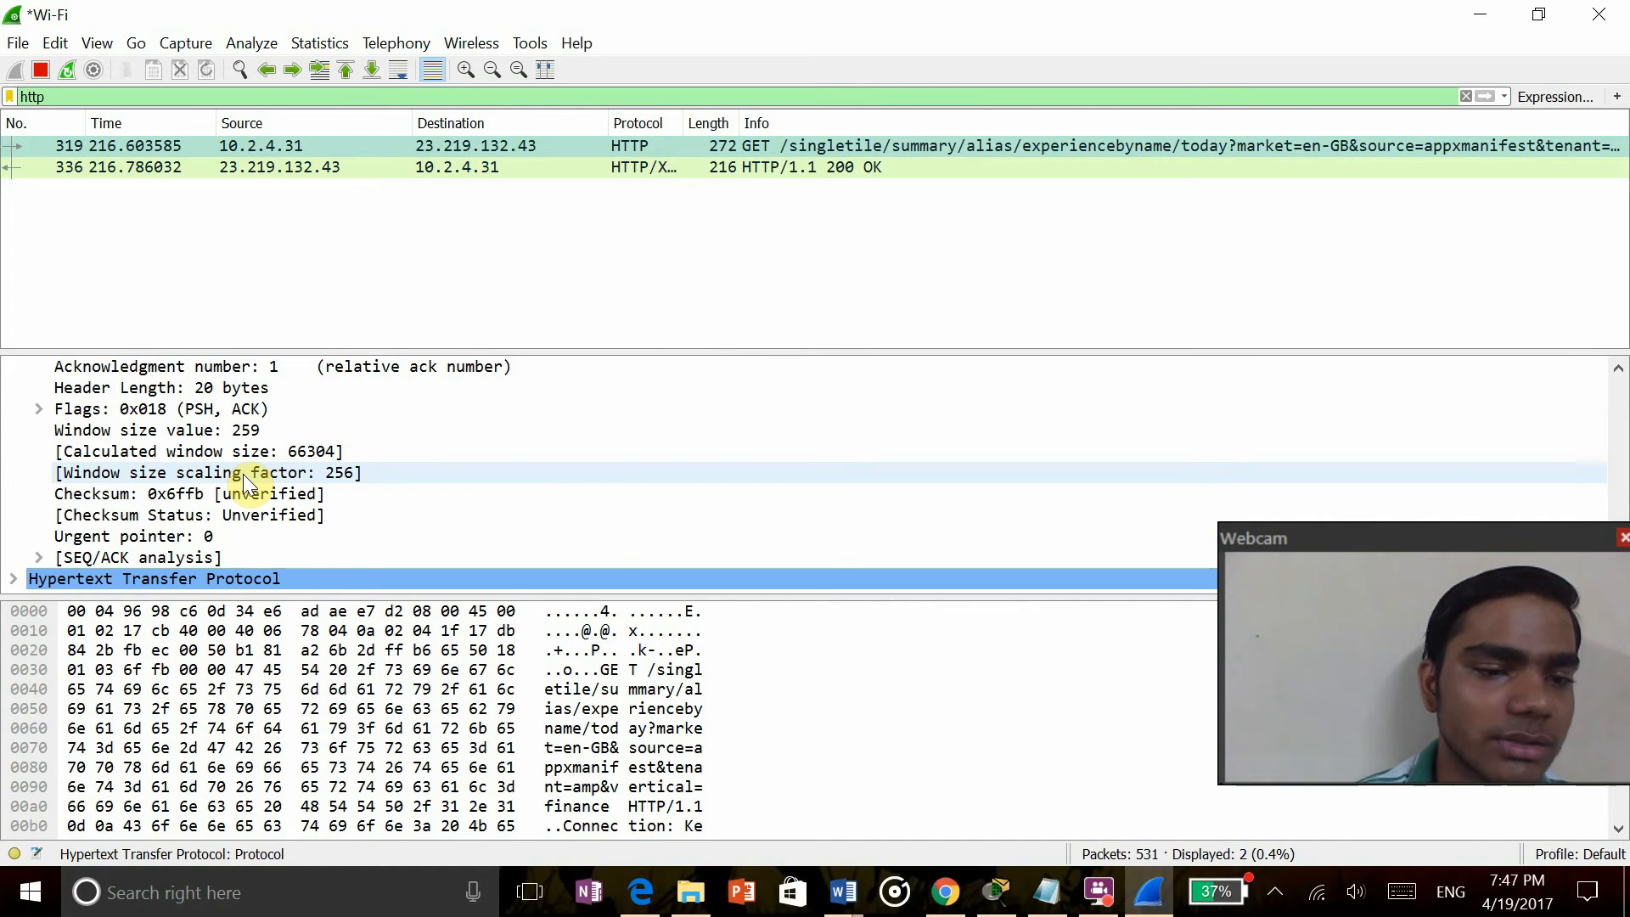
Expand packet 319's Hypertext Transfer Protocol section and highlight its Connection: Keep-Alive header in the hex dump
left_click(13, 579)
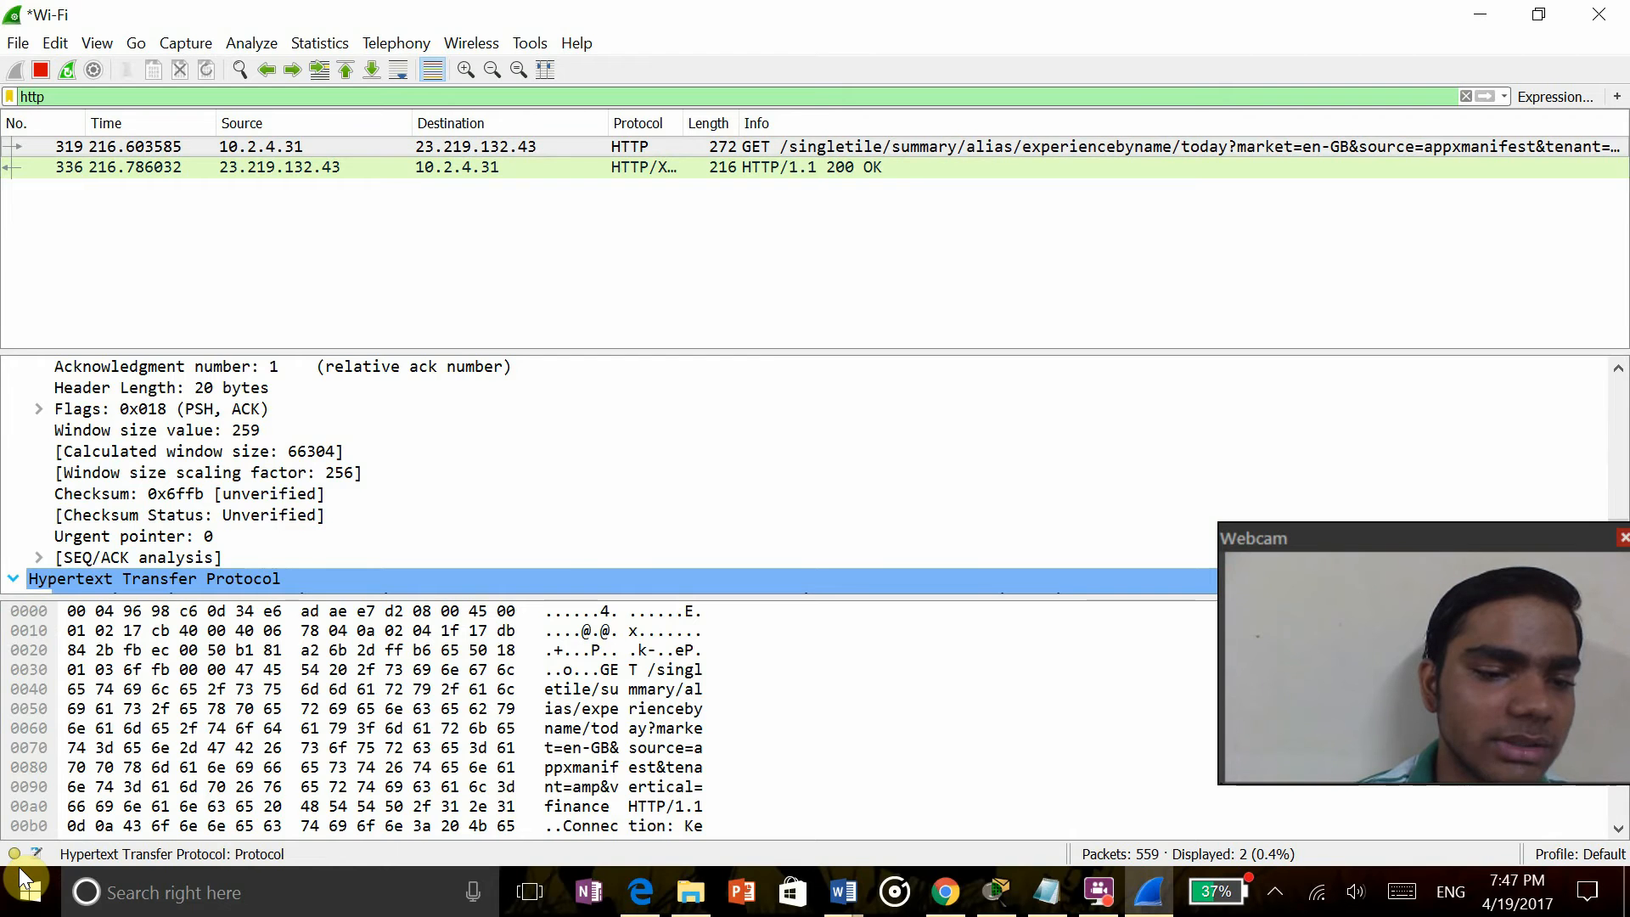
key("Home")
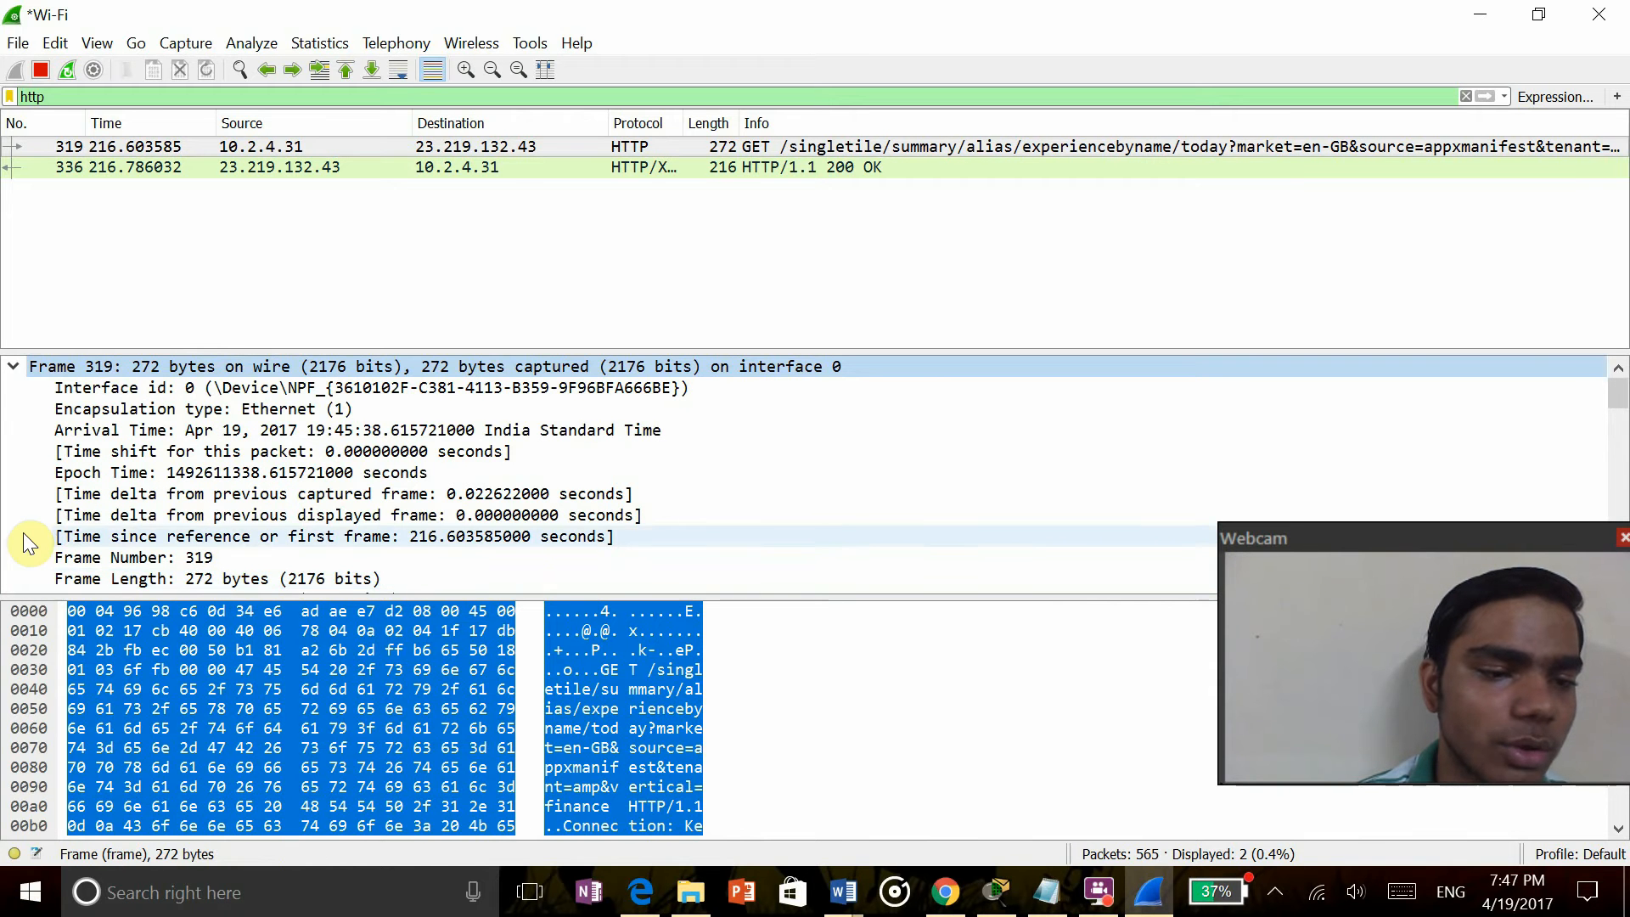
scroll(23, 533, "down", 20)
left_click(42, 458)
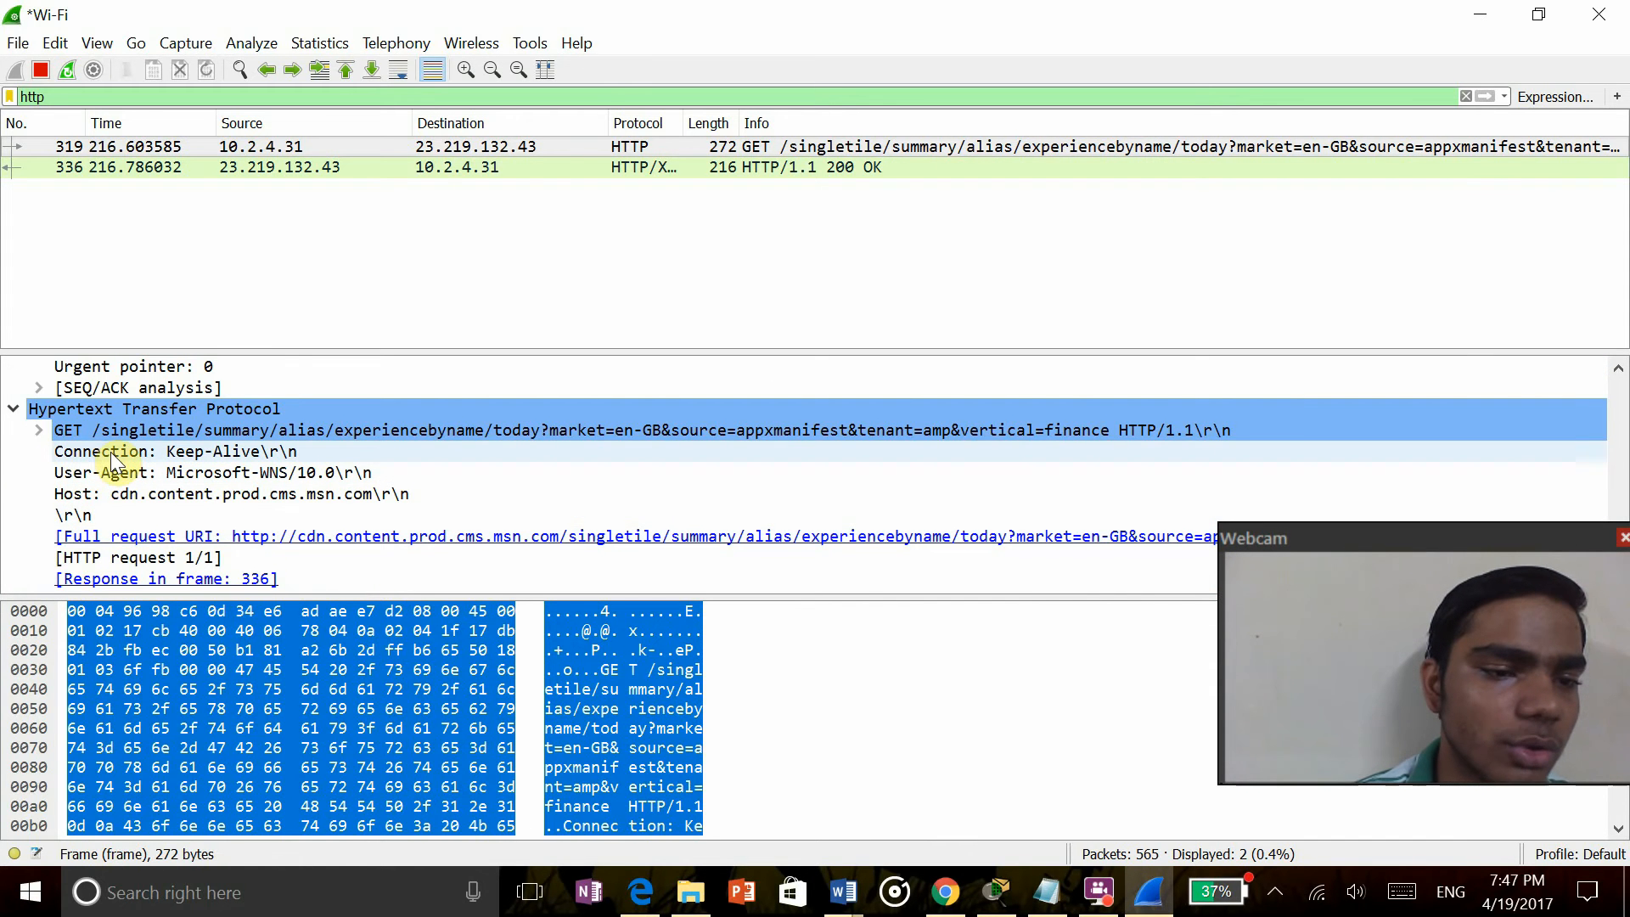
scroll(166, 678, "down", 2)
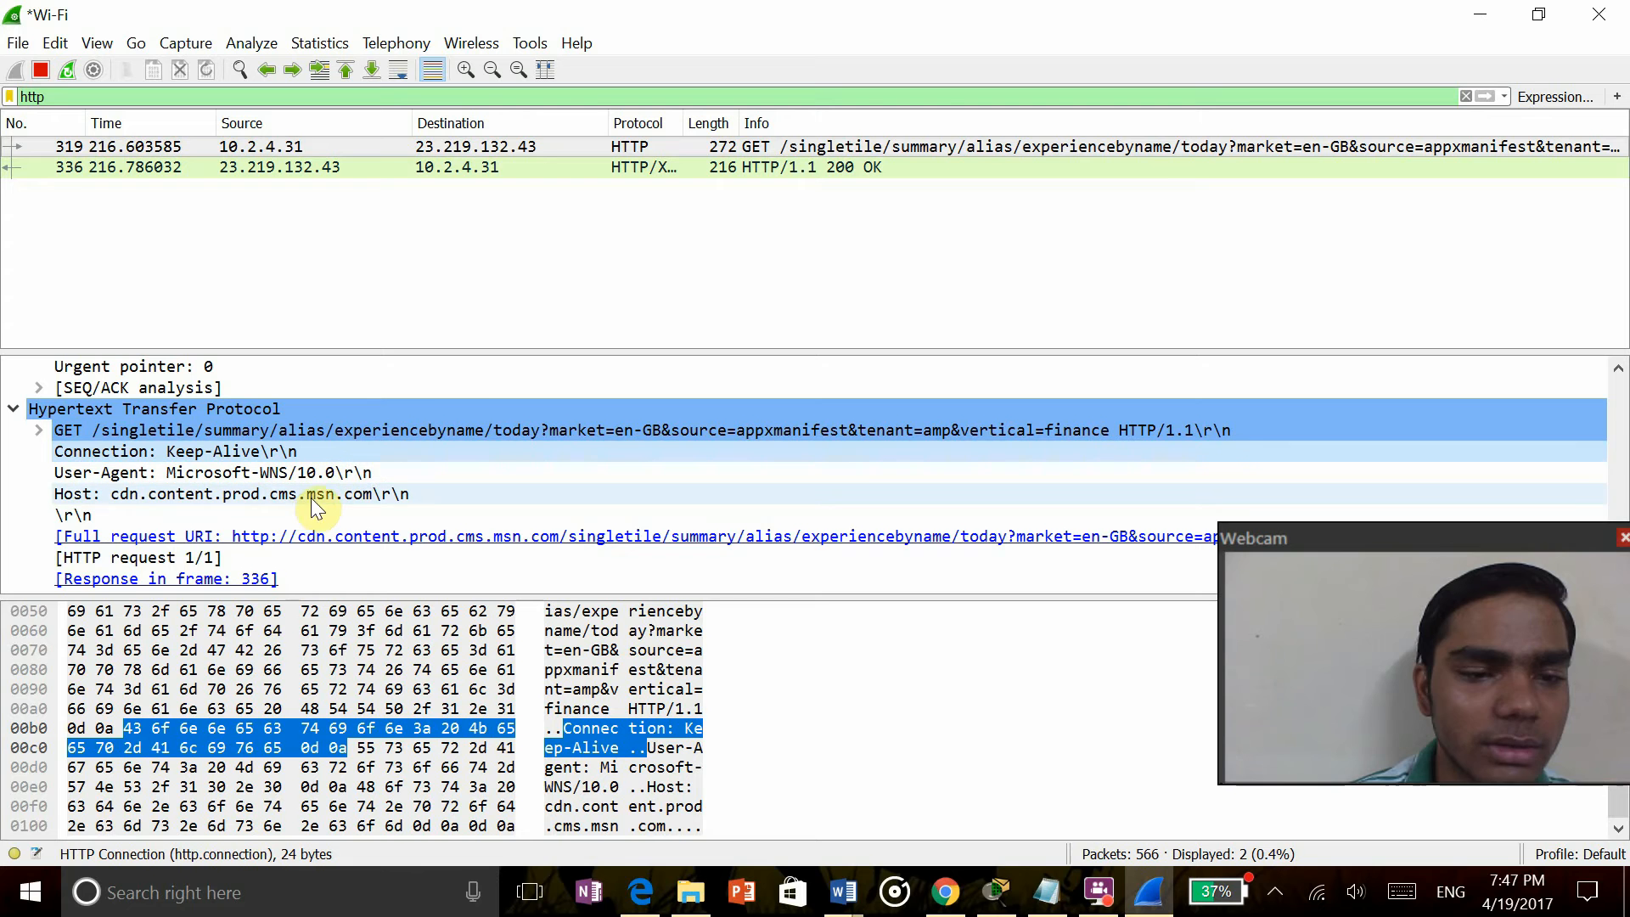
Follow packet 319's response link to frame 336 and view its HTTP response section
left_click(202, 579)
double_click(201, 579)
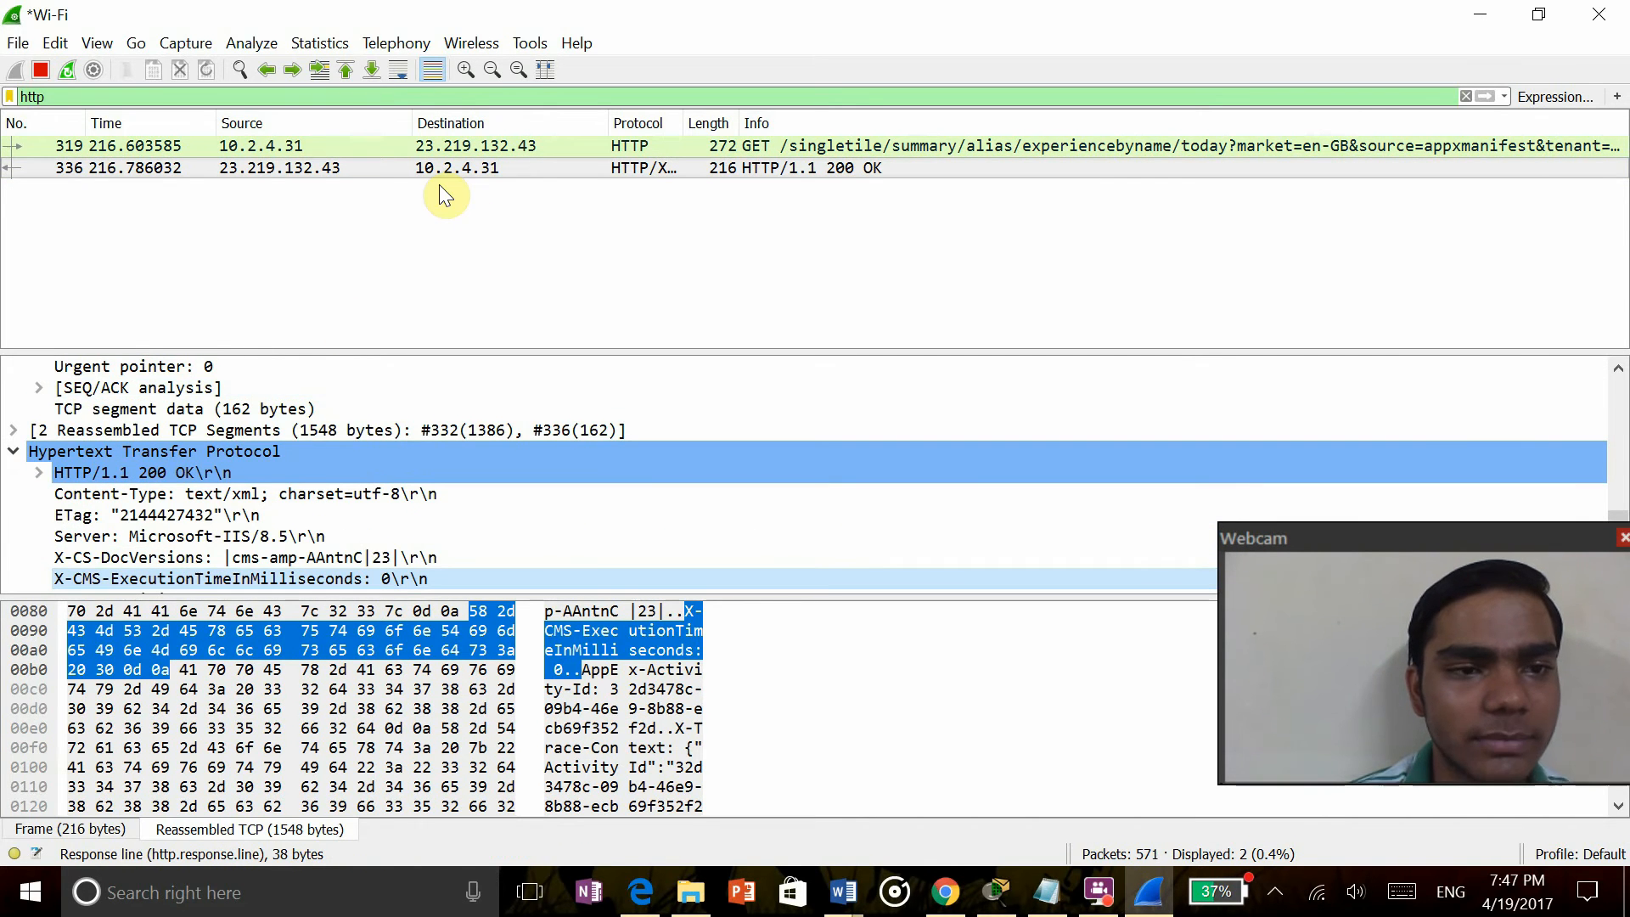
scroll(548, 195, "down", 2)
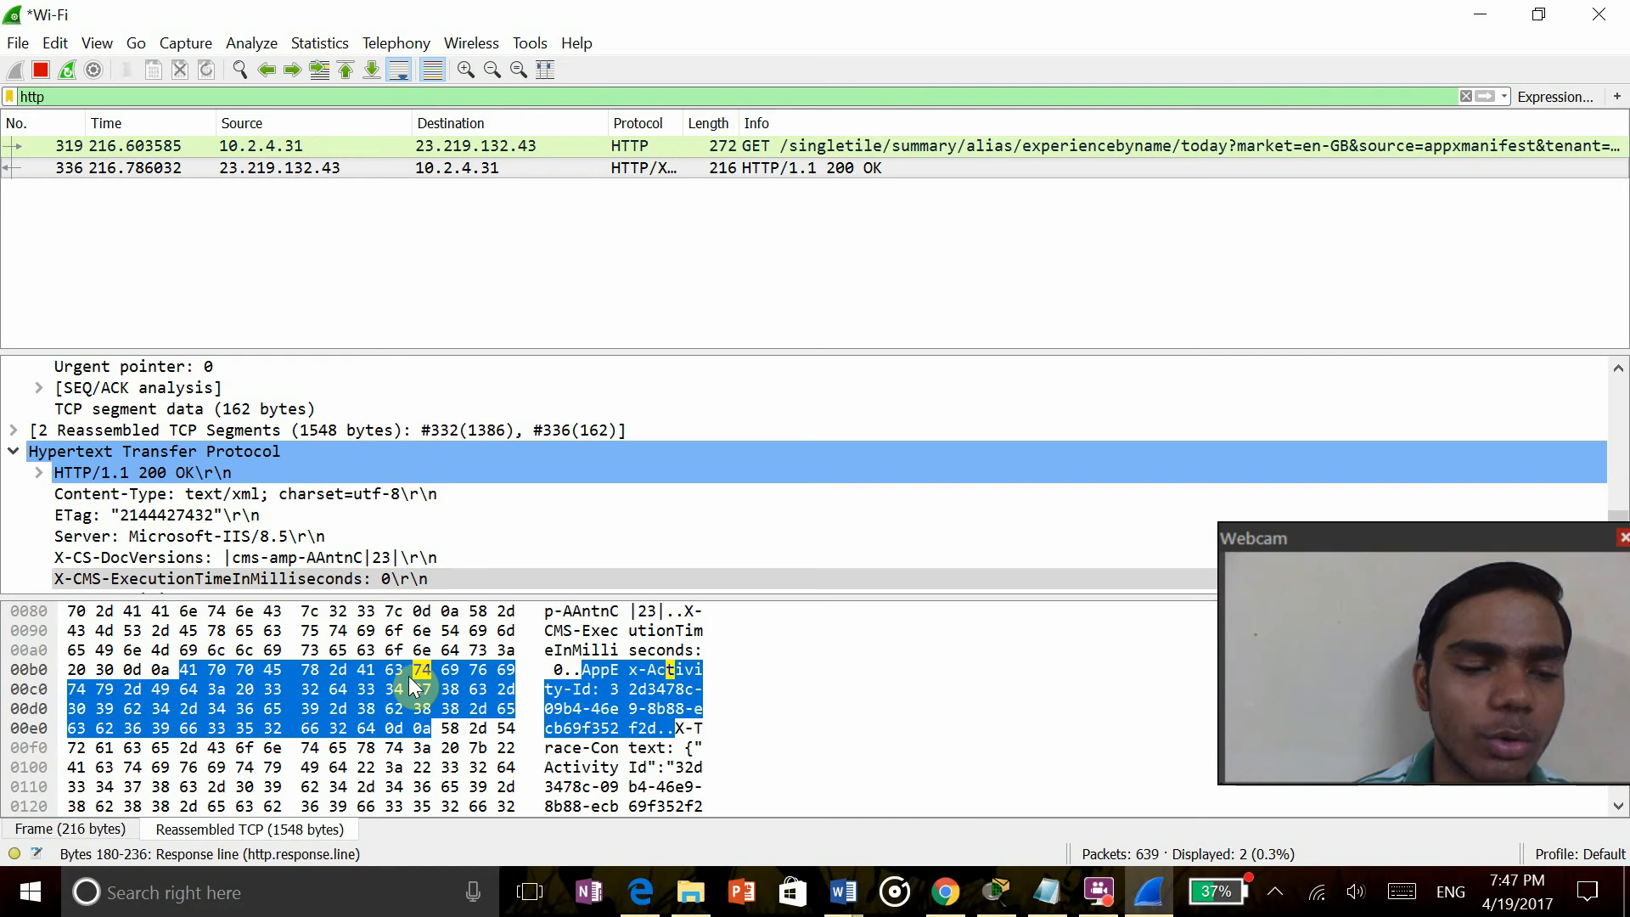
Step through packet 336's HTTP response headers, from AppEx-Activity-Id to the blank line ending the header block
key("Down")
key("Down")
key("Down")
key("Down")
key("Down")
key("Down")
key("Down")
key("Down")
key("Down")
key("Down")
key("Down")
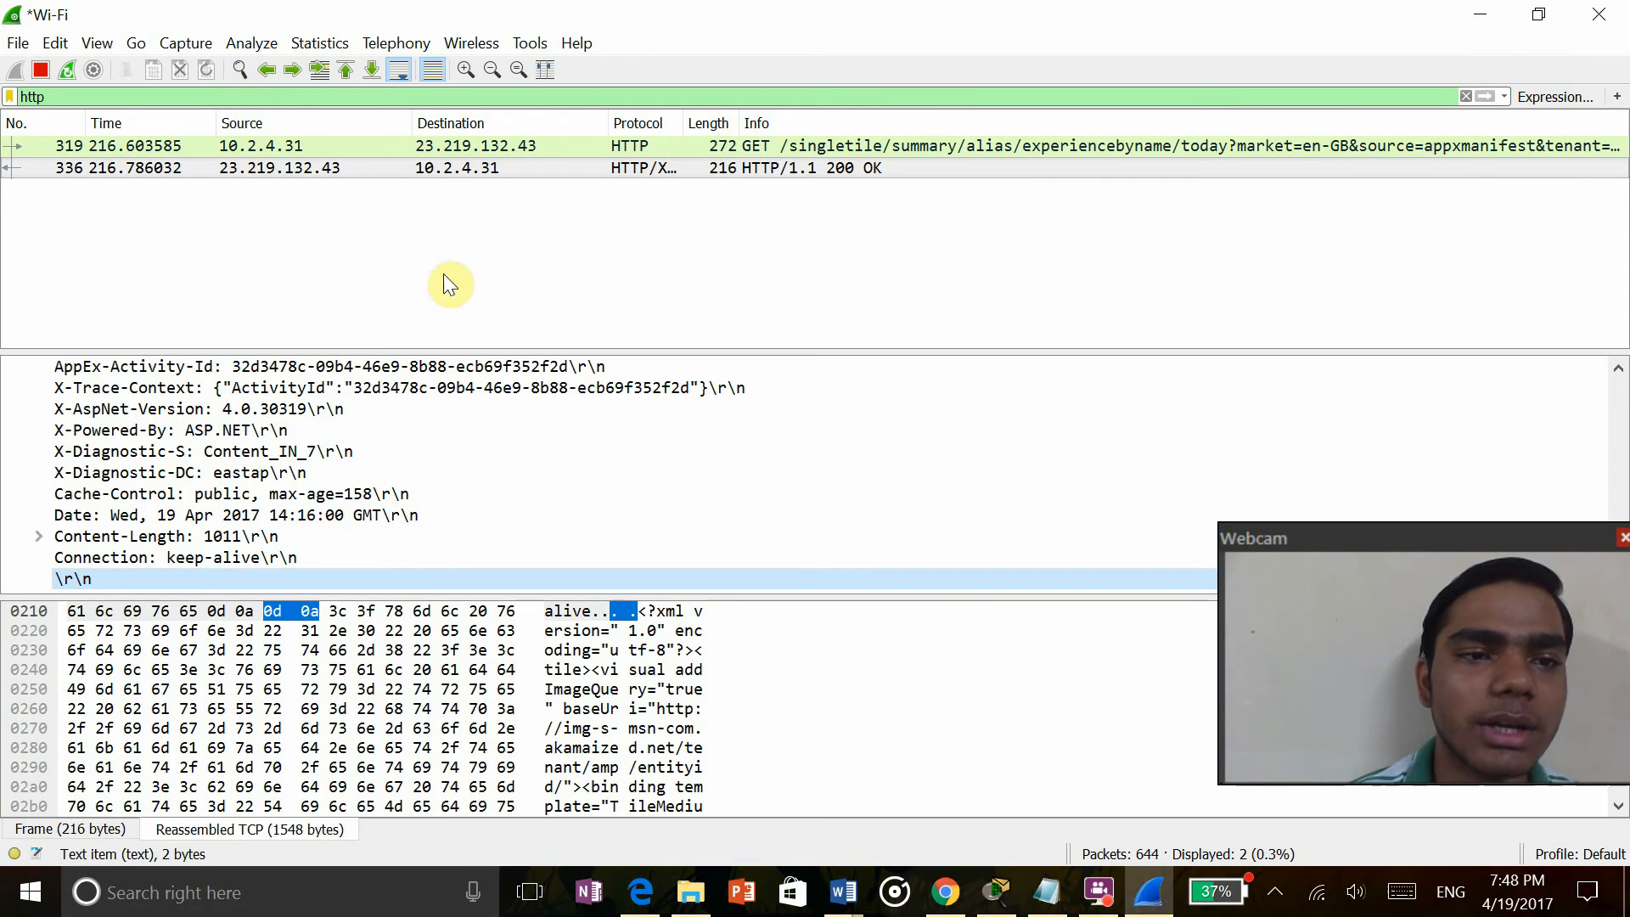
Clear the http expression from the display filter
left_click(375, 98)
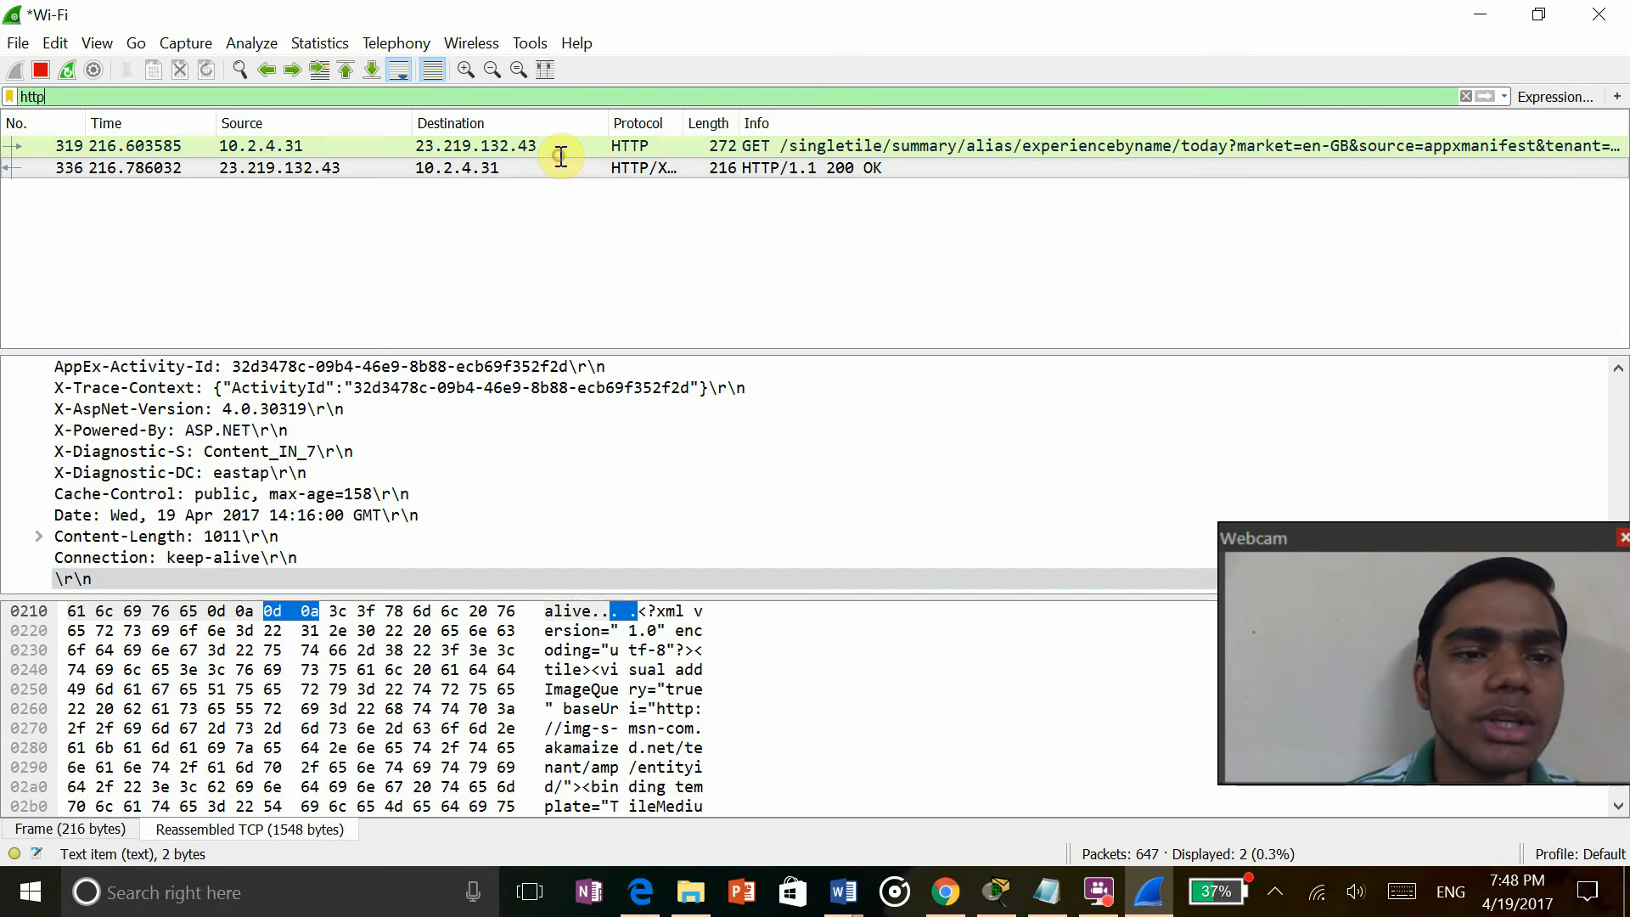
key("ctrl+a")
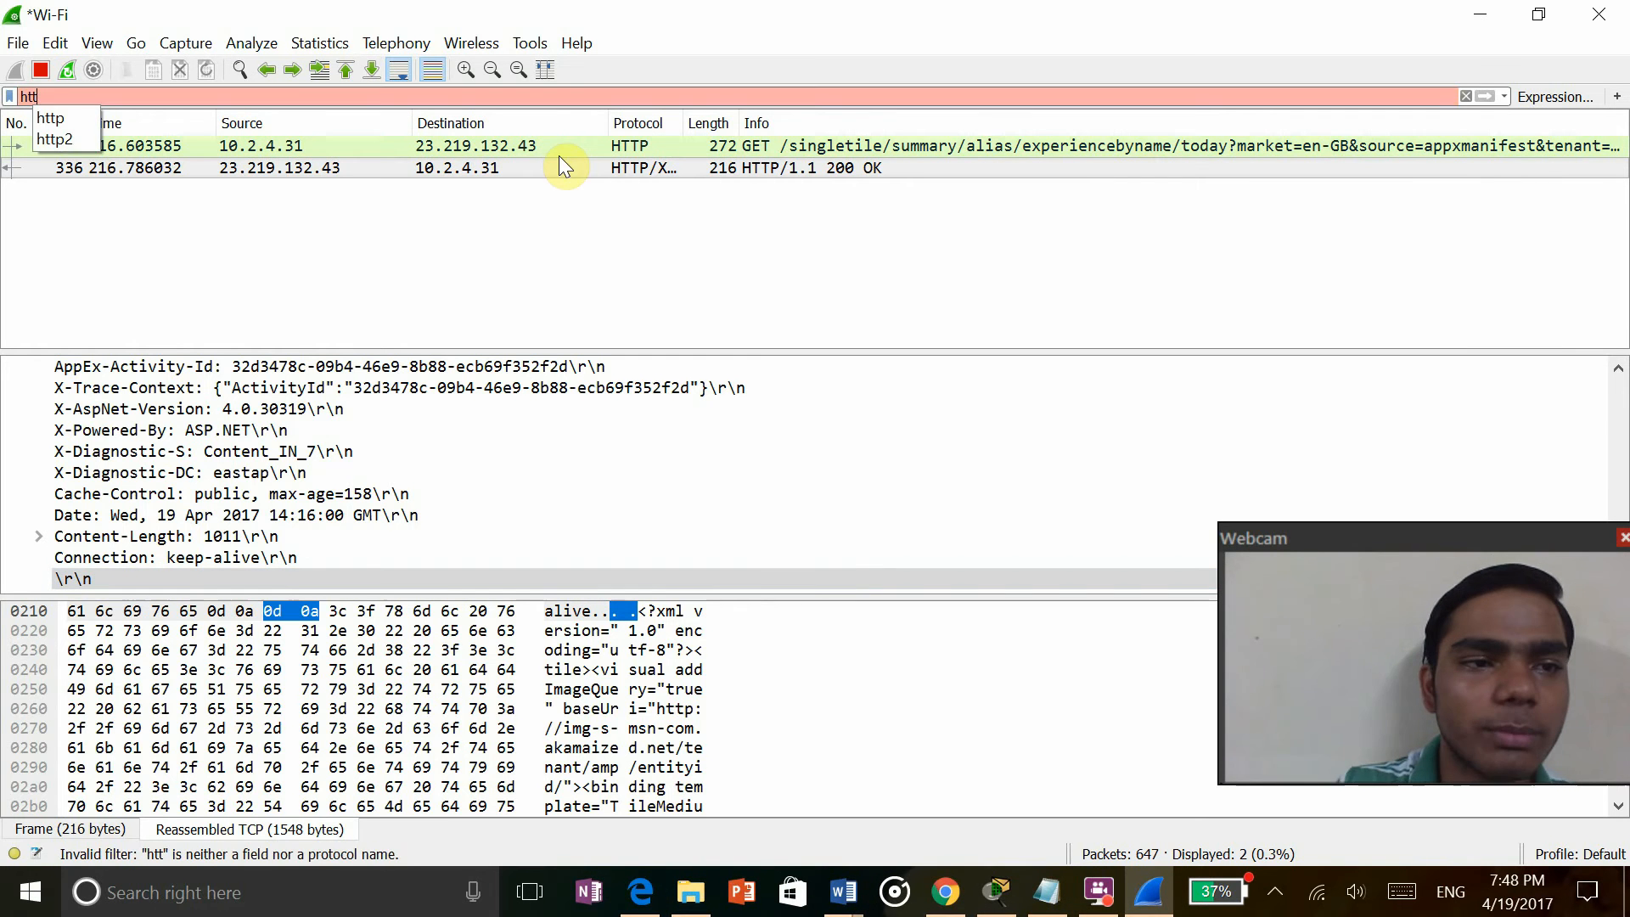
key("BackSpace")
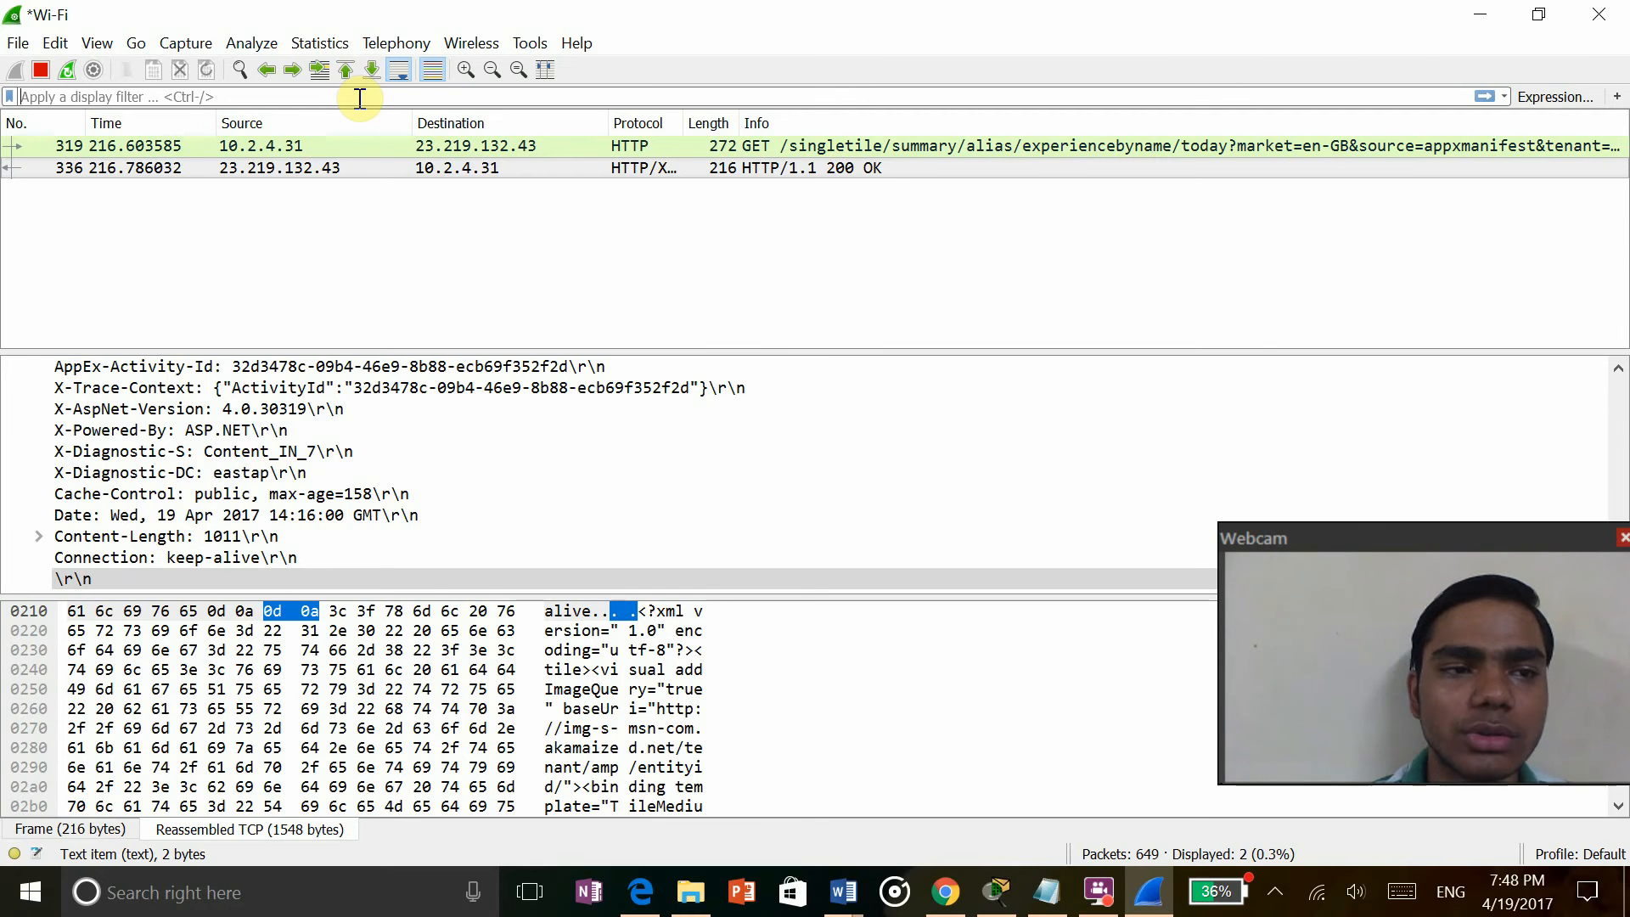
Look through the display filter suggestions for protocols starting with a, b, c and d, clearing each letter
type("a")
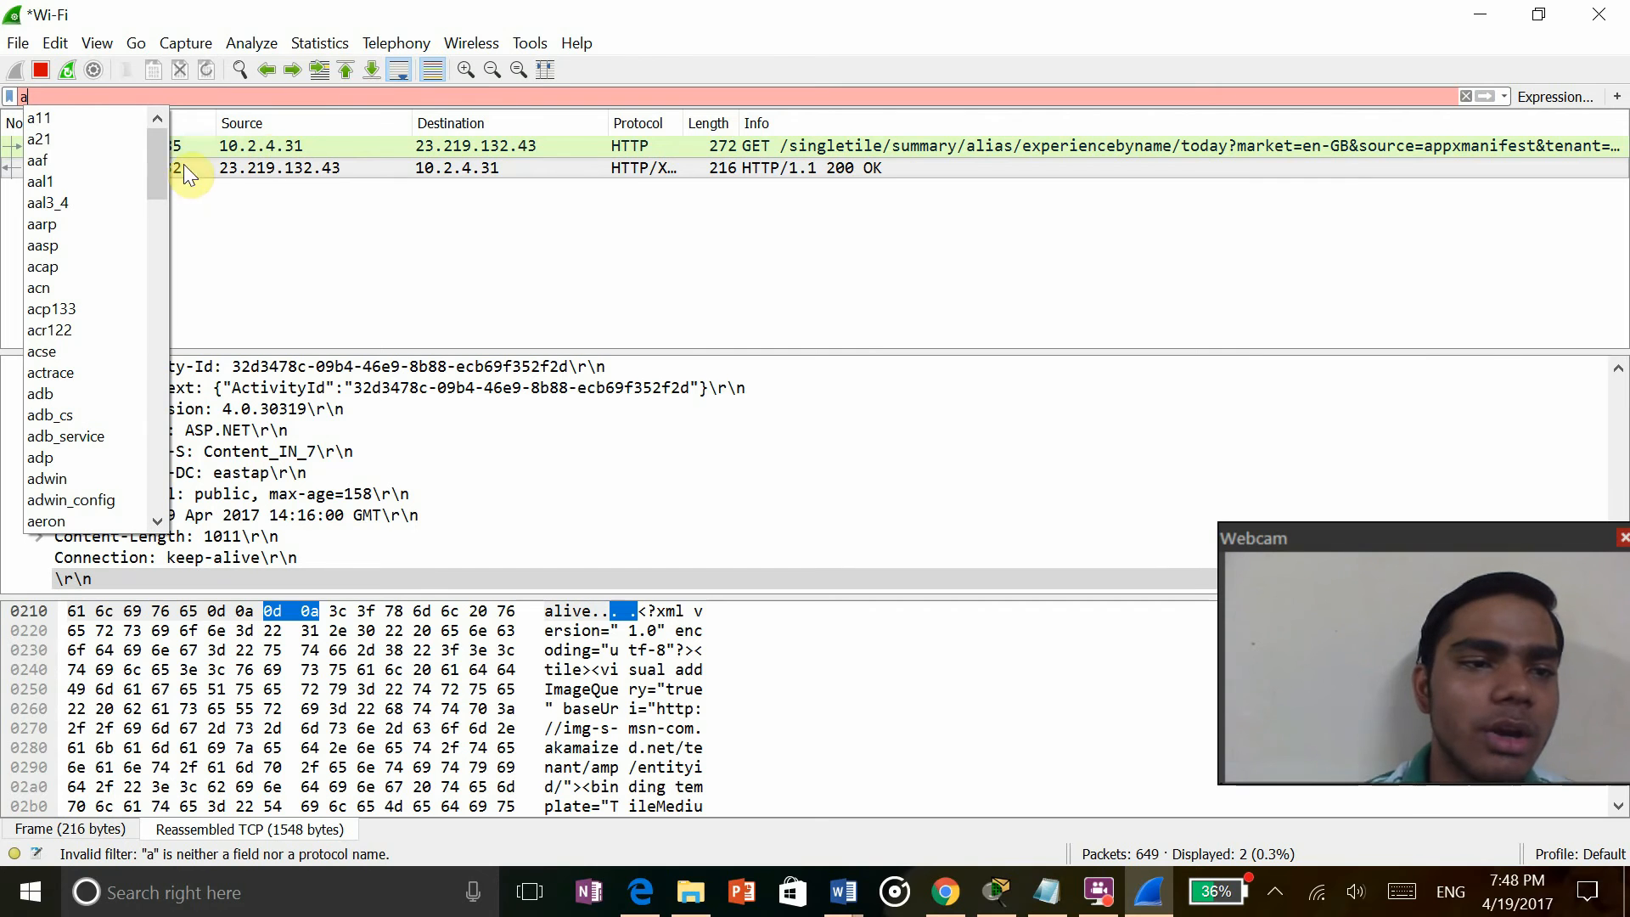
left_click_drag(155, 164, 213, 153)
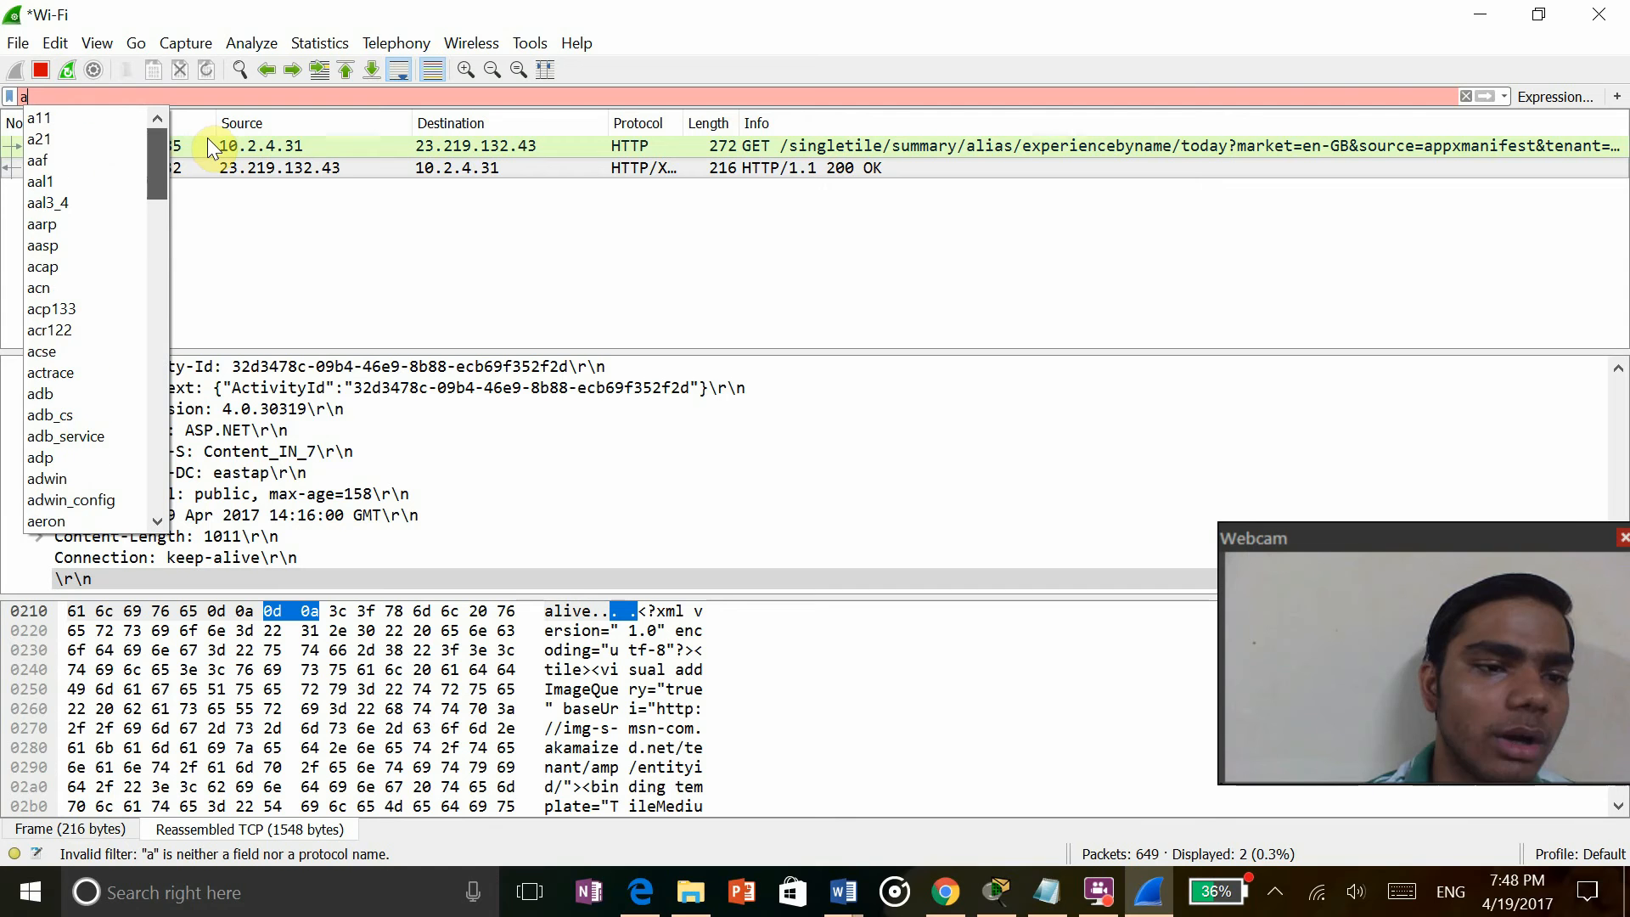
left_click(212, 97)
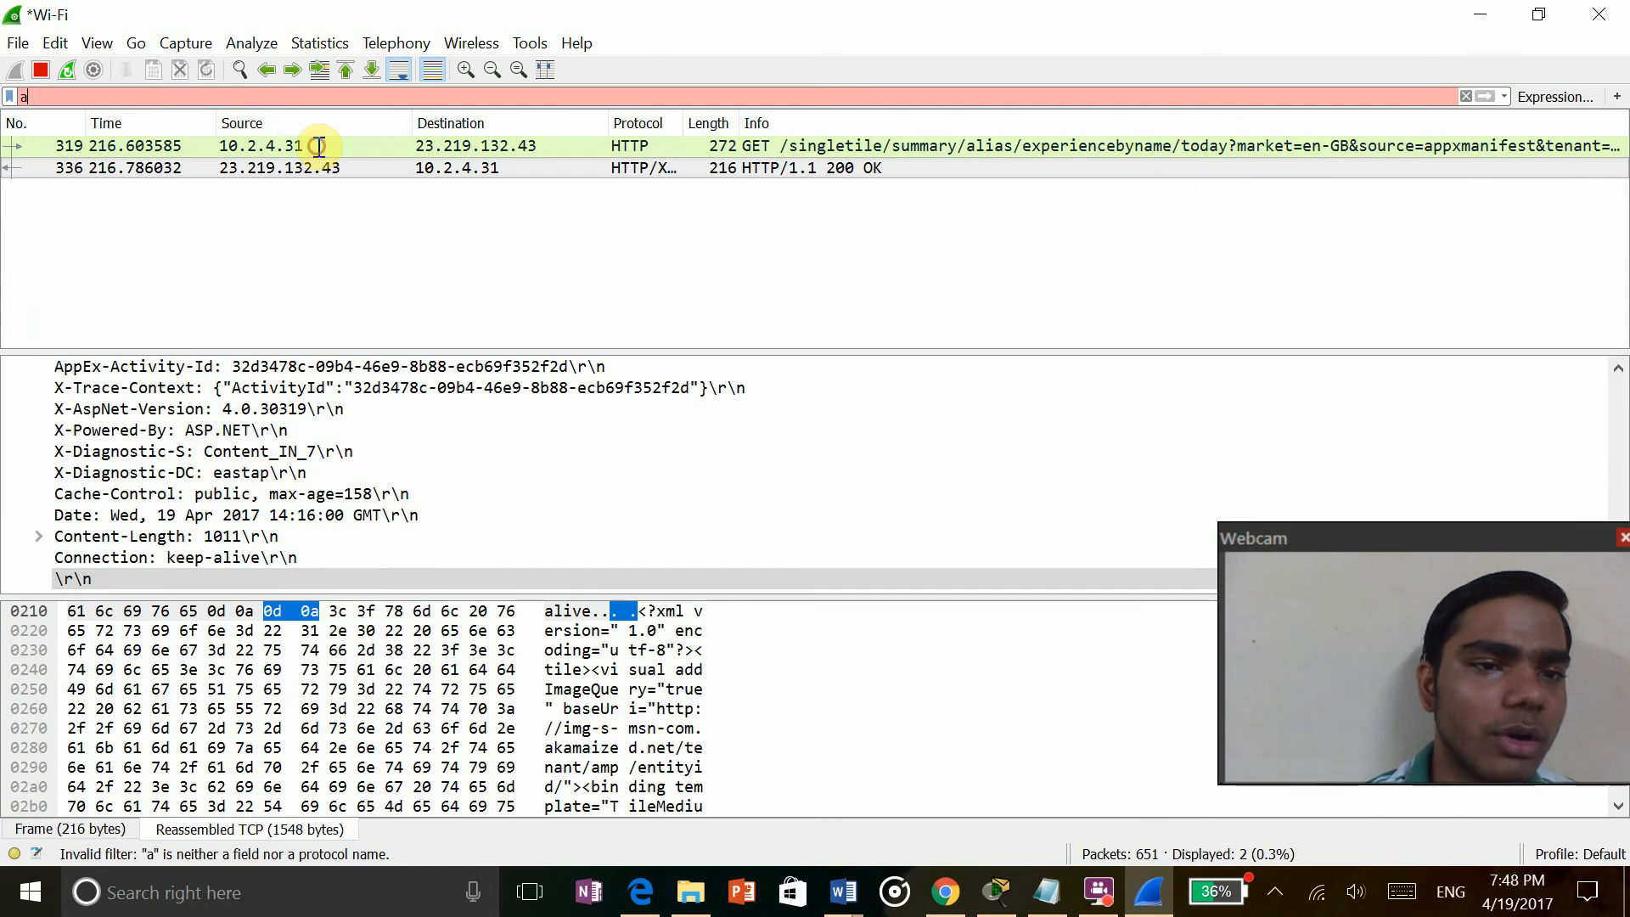
key("BackSpace")
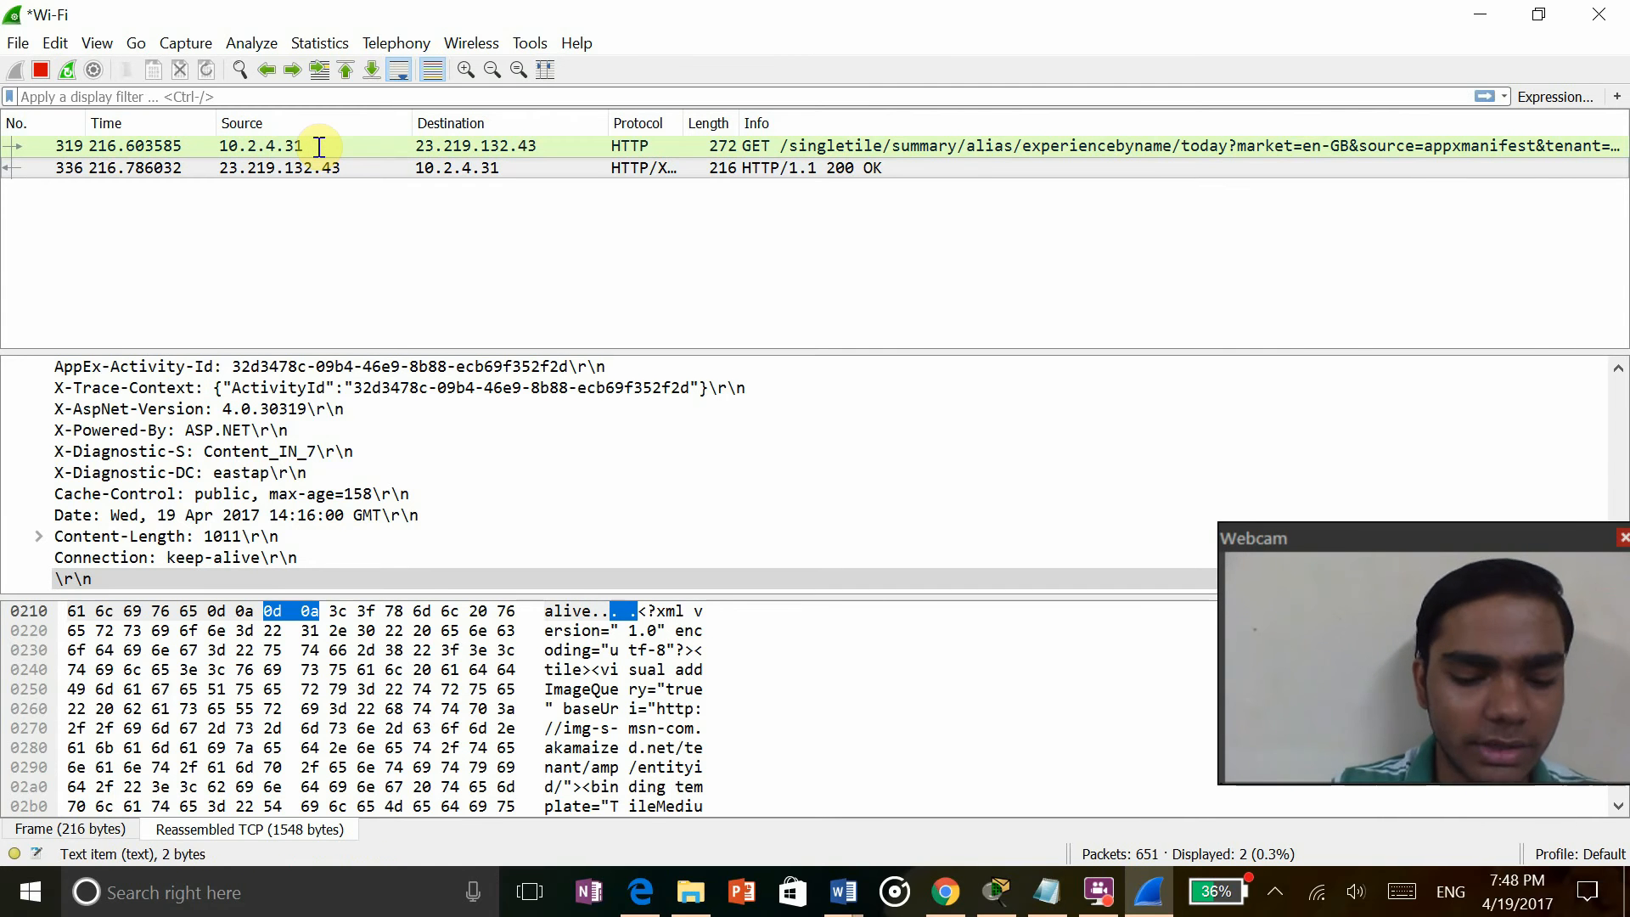
type("b")
key("BackSpace")
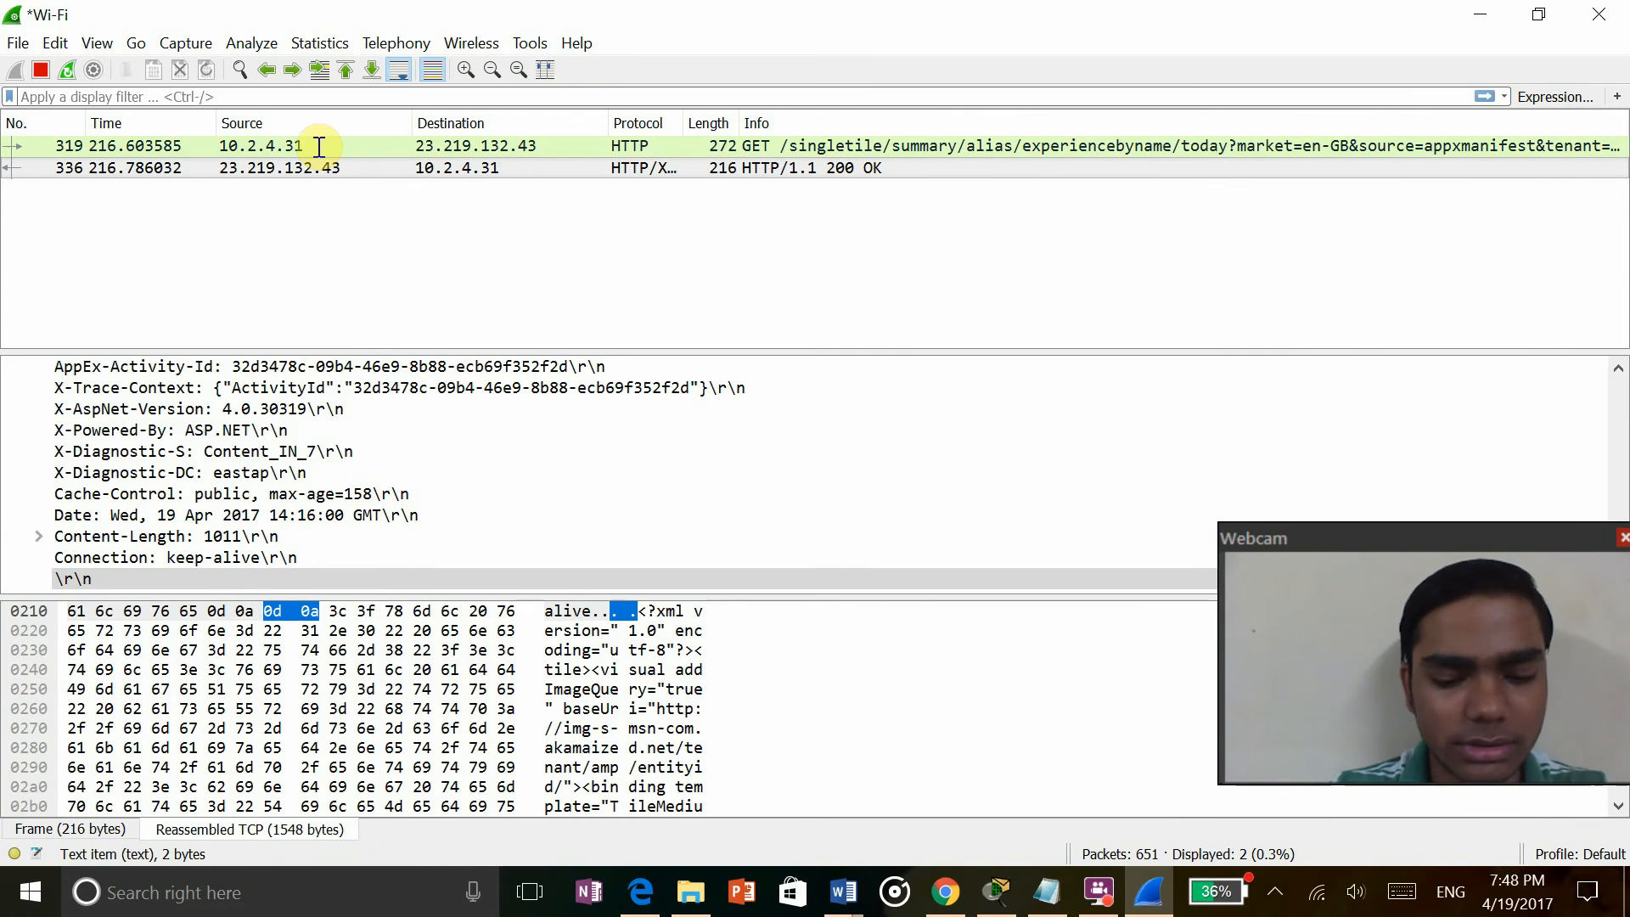
type("c")
key("BackSpace")
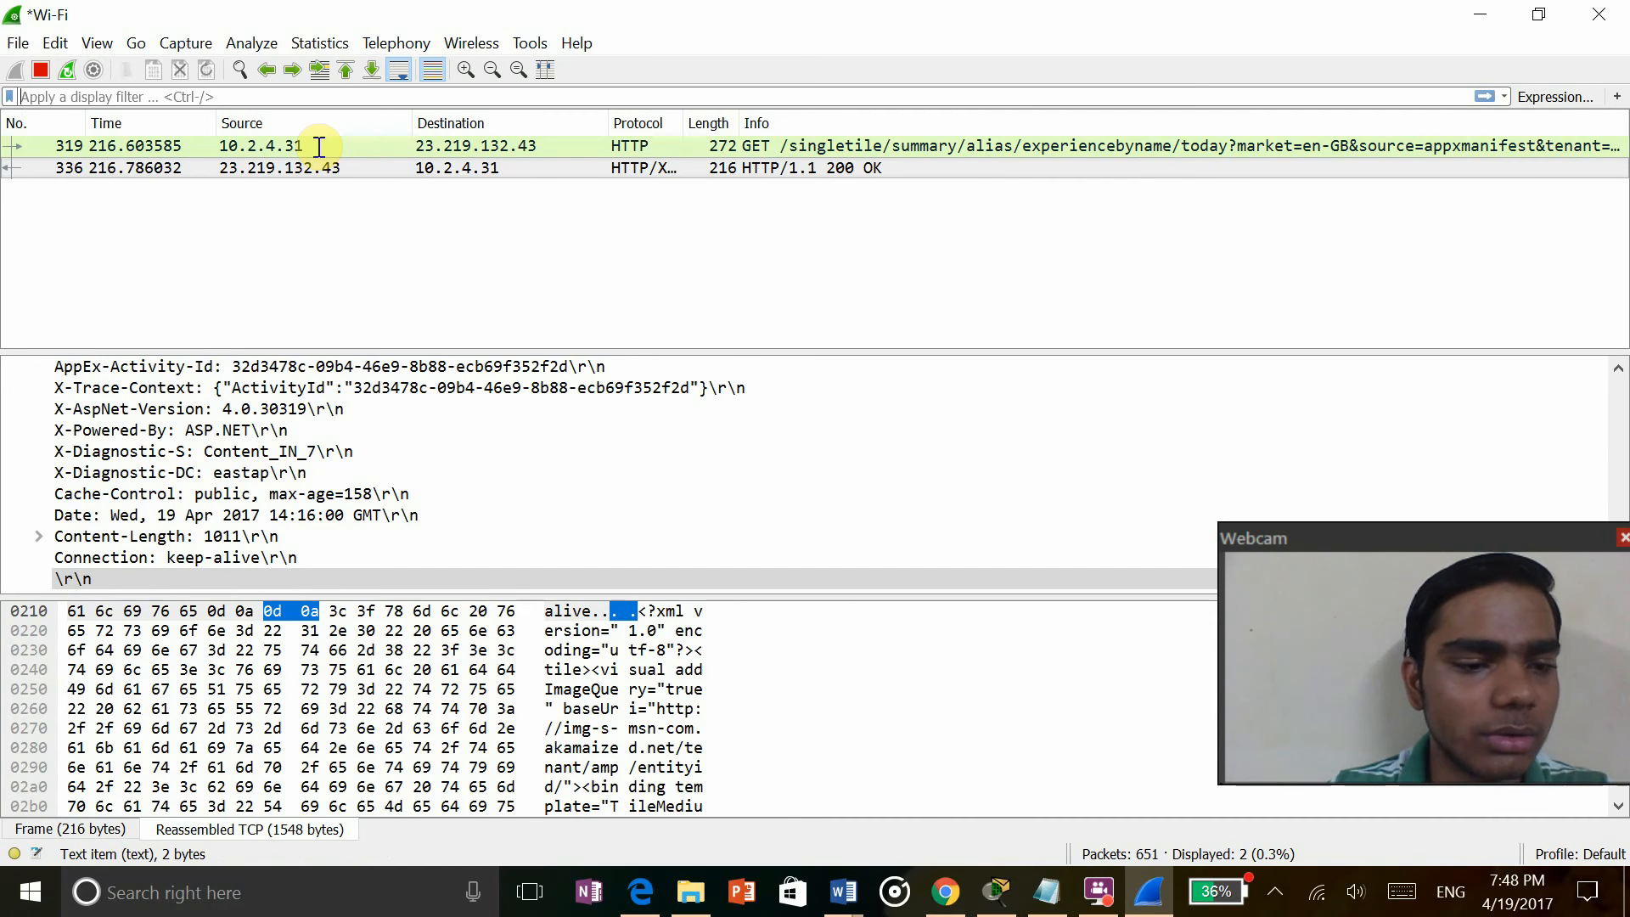
type("d")
key("BackSpace")
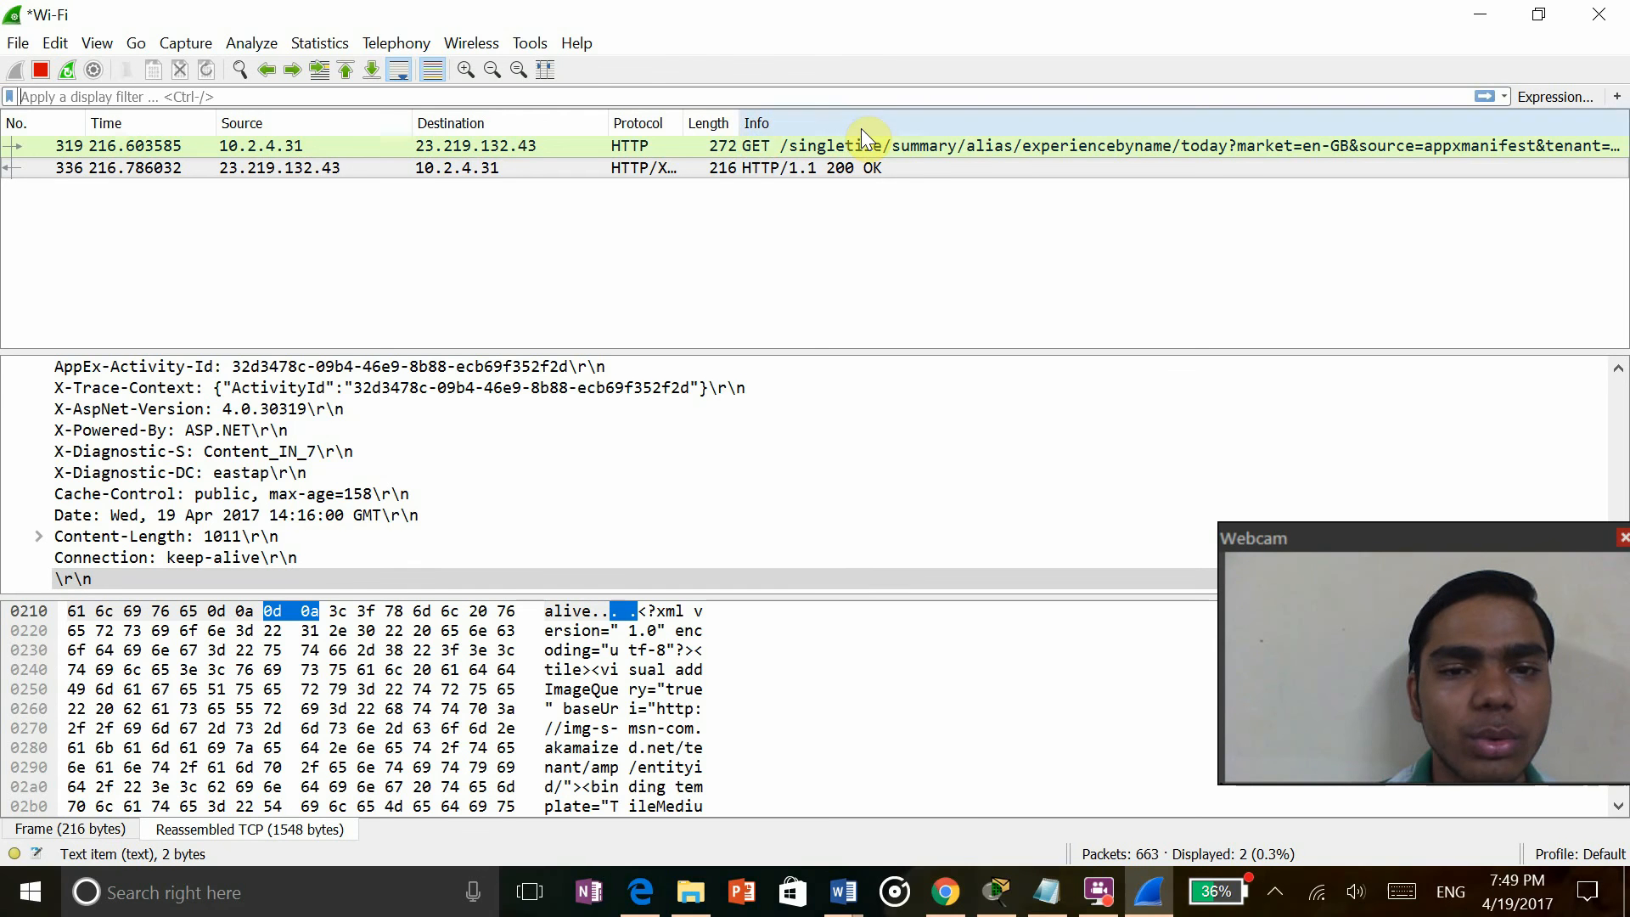
Select GET request packet 319 and its response packet 336 in turn to review their HTTP details
left_click(754, 146)
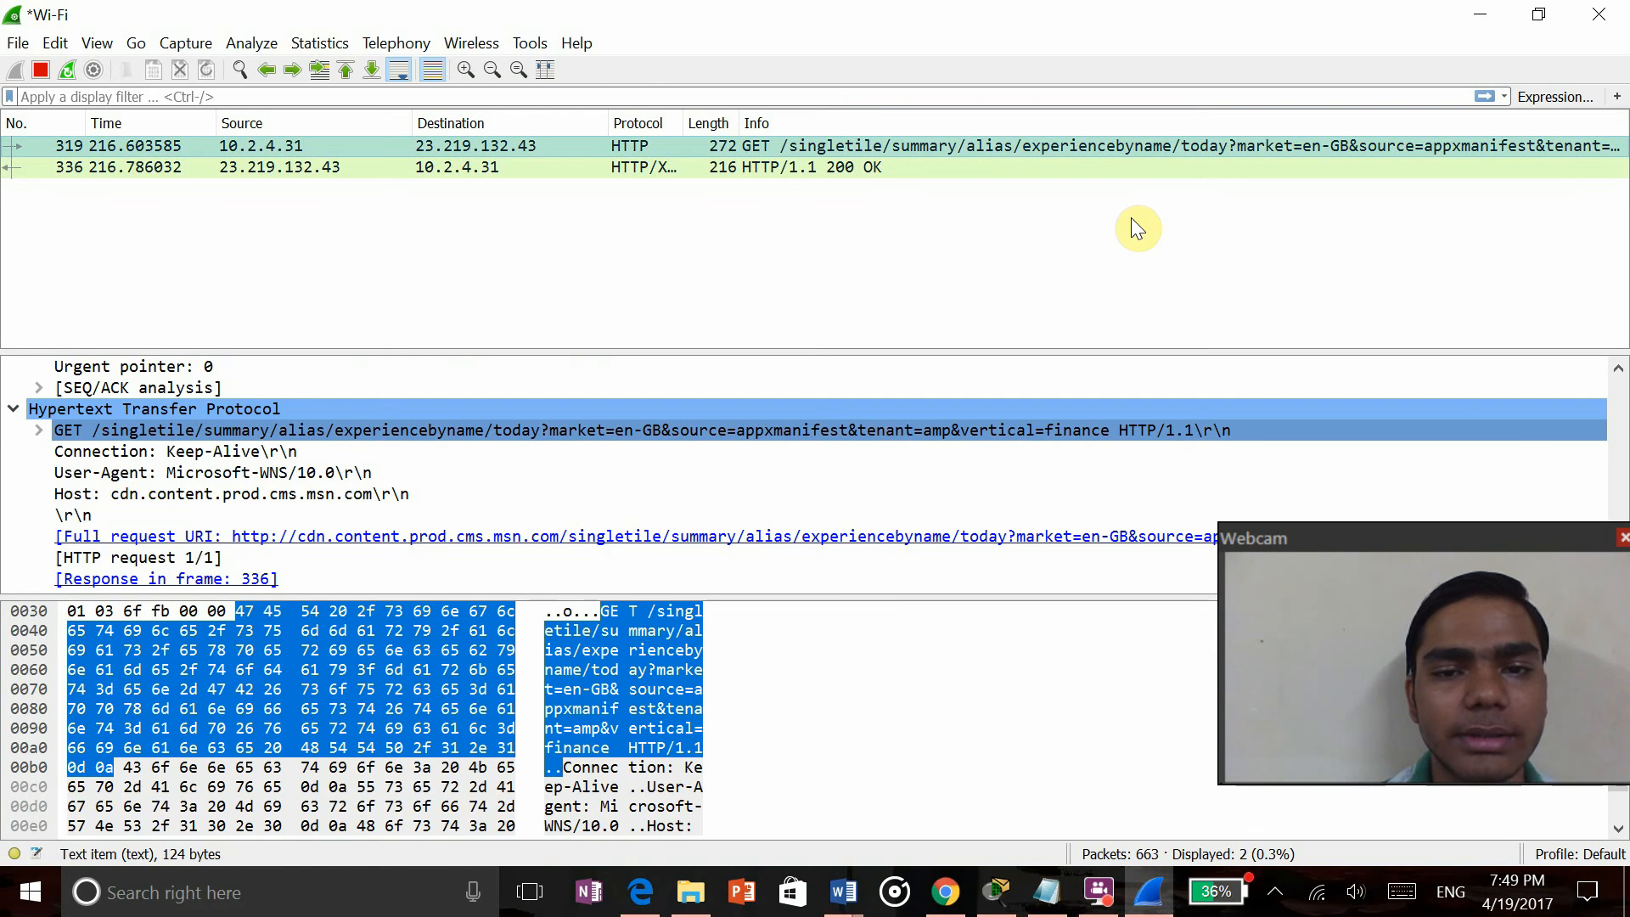
left_click(761, 167)
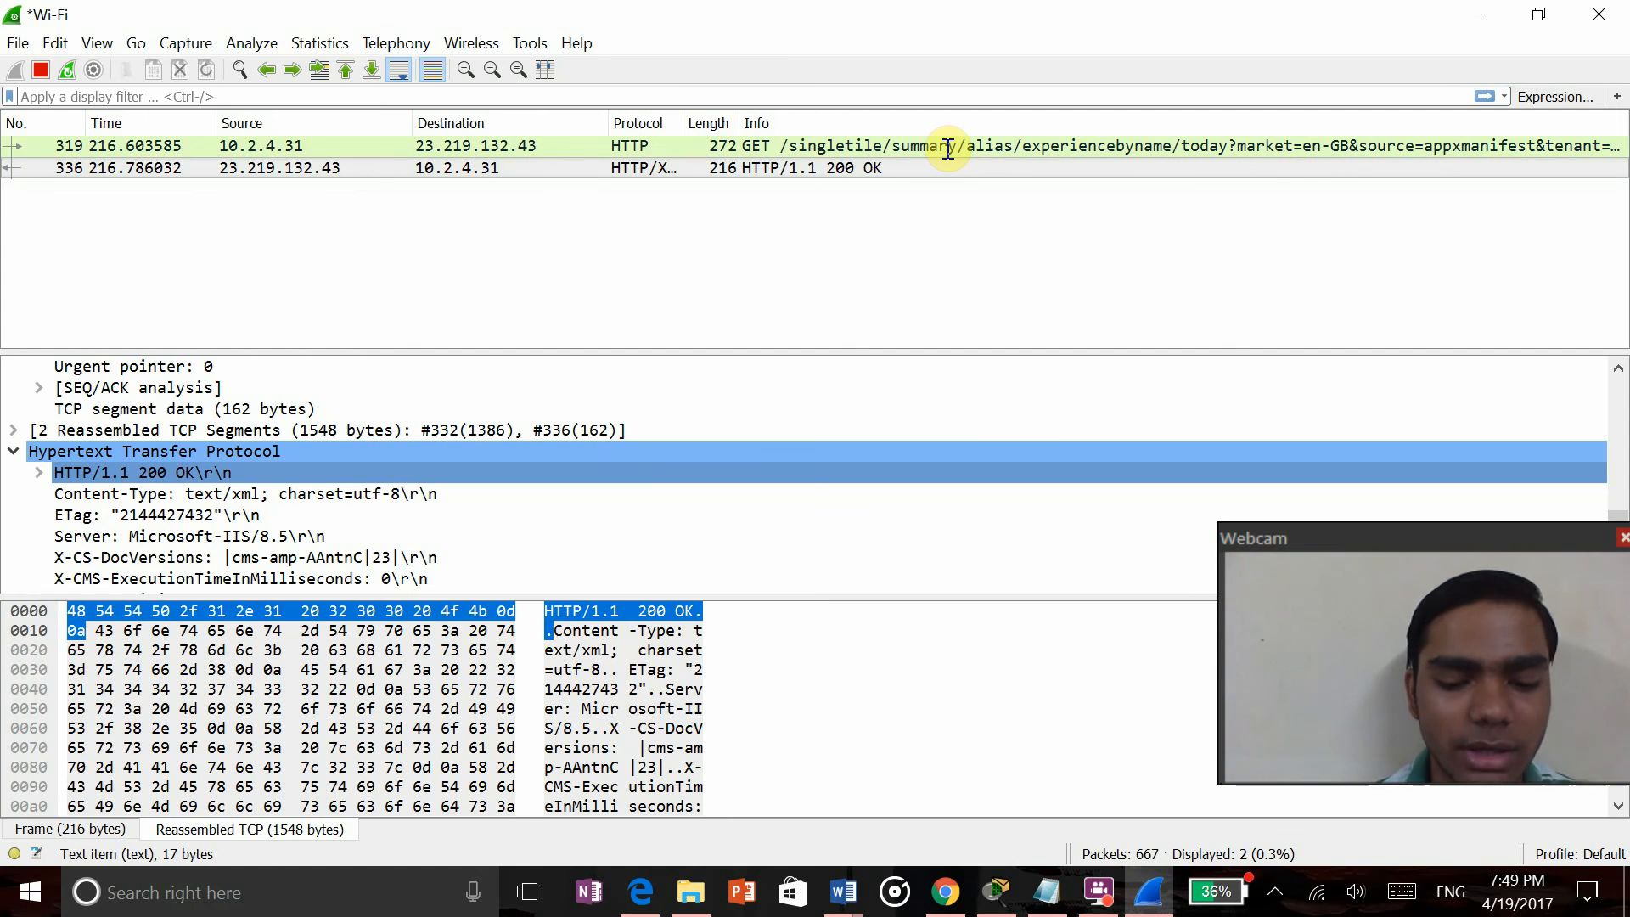
Try dcs as a display filter expression and clear the text again
type("dcs")
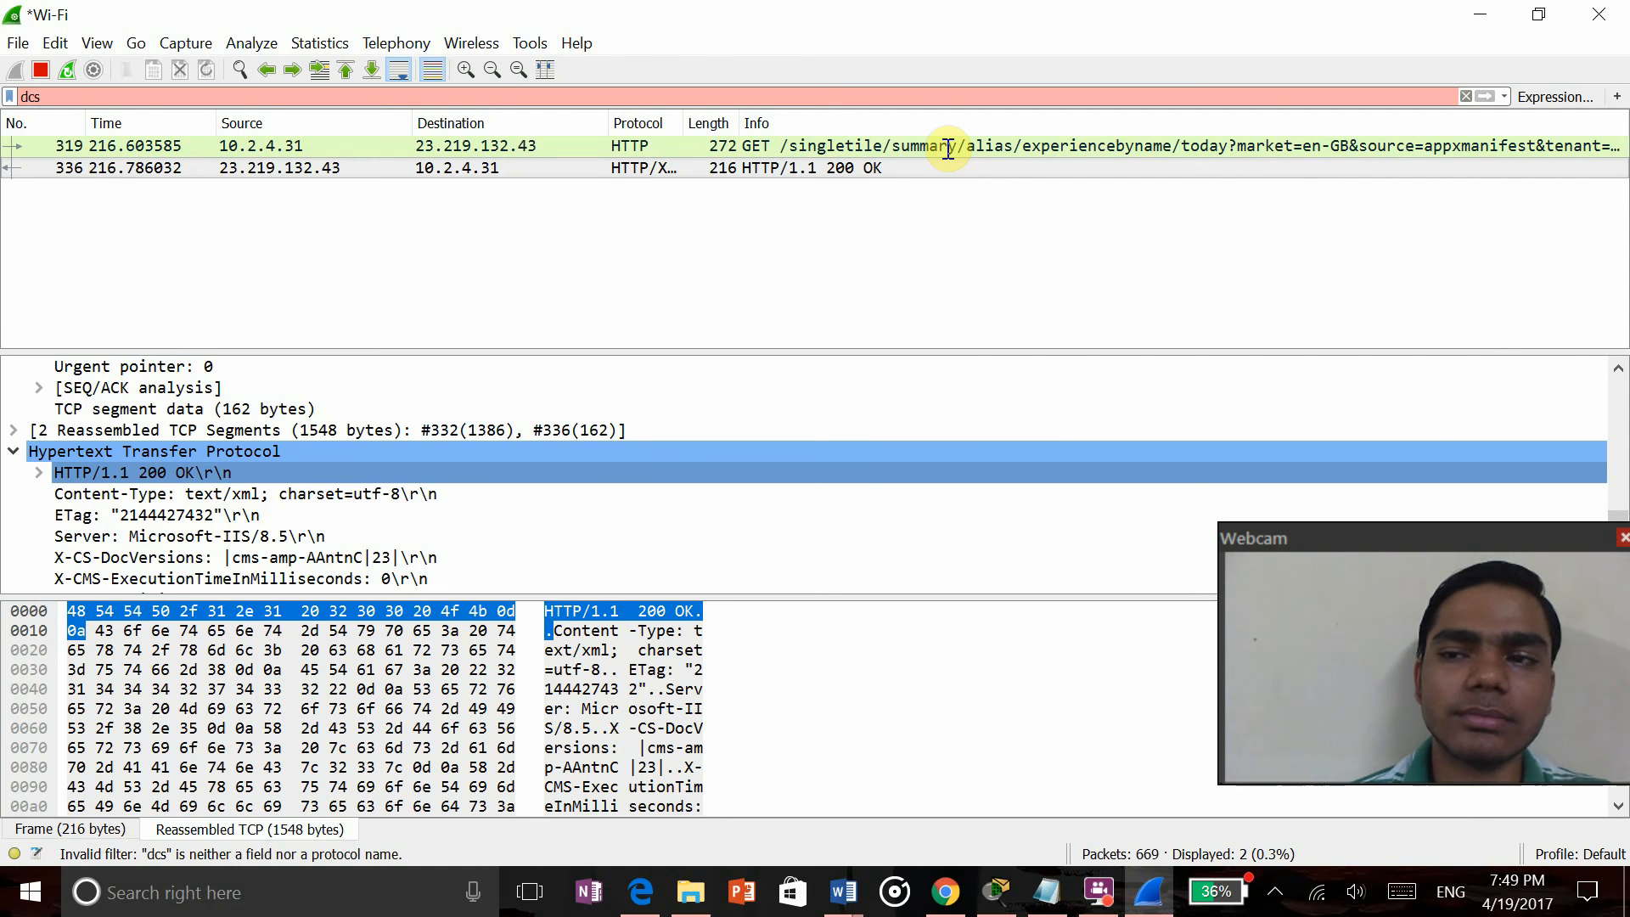
key("BackSpace")
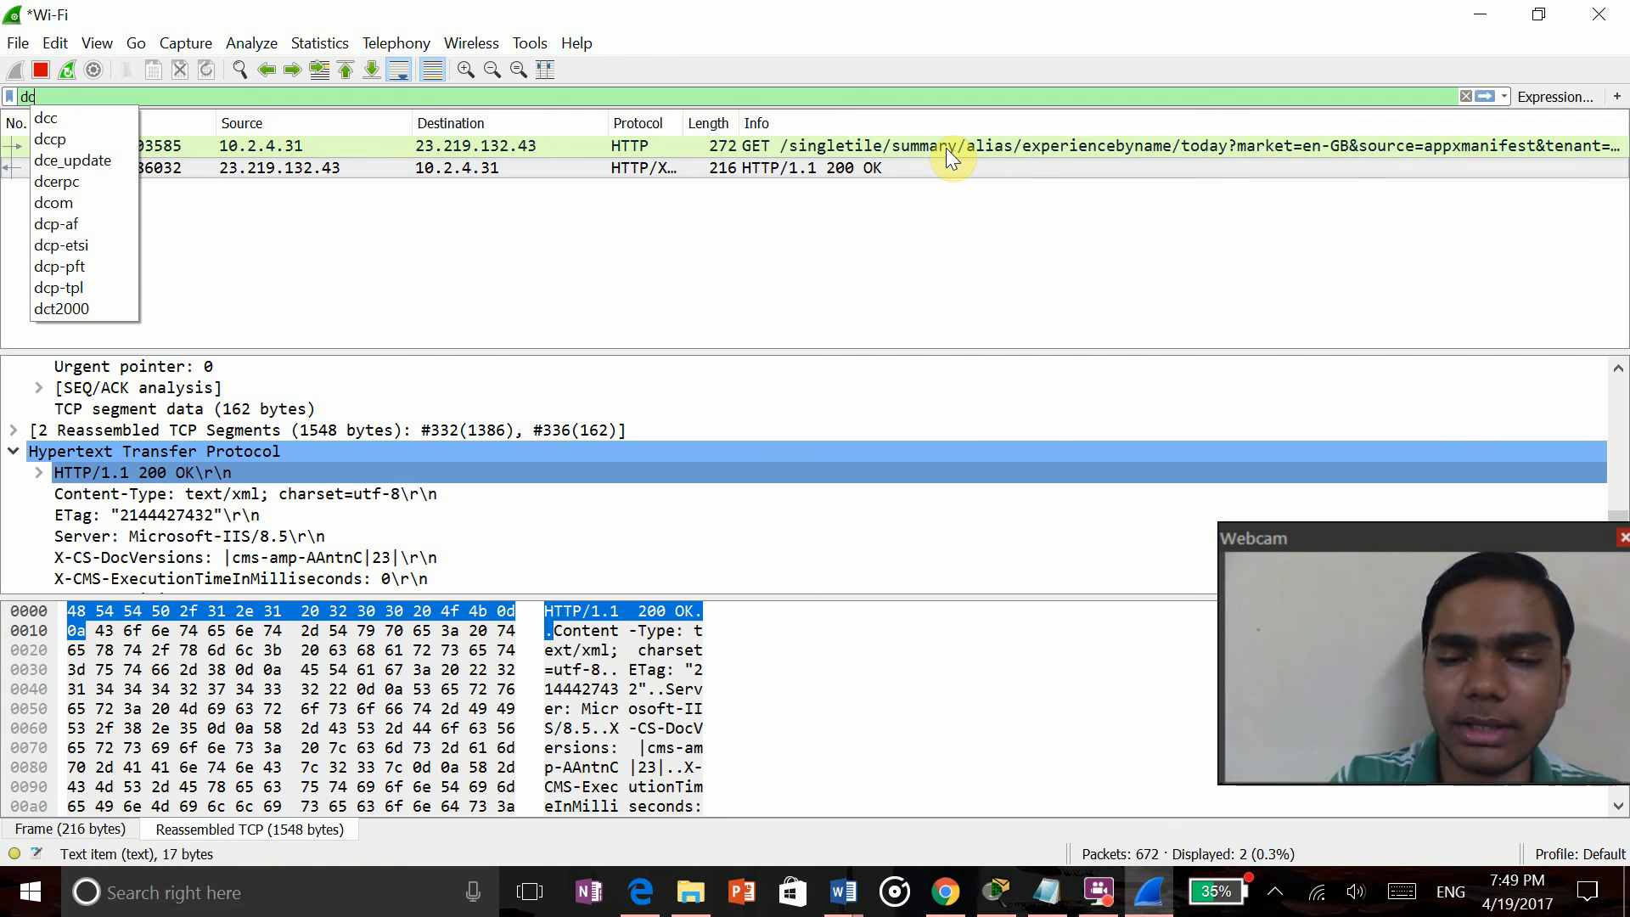
key("BackSpace")
key("BackSpace")
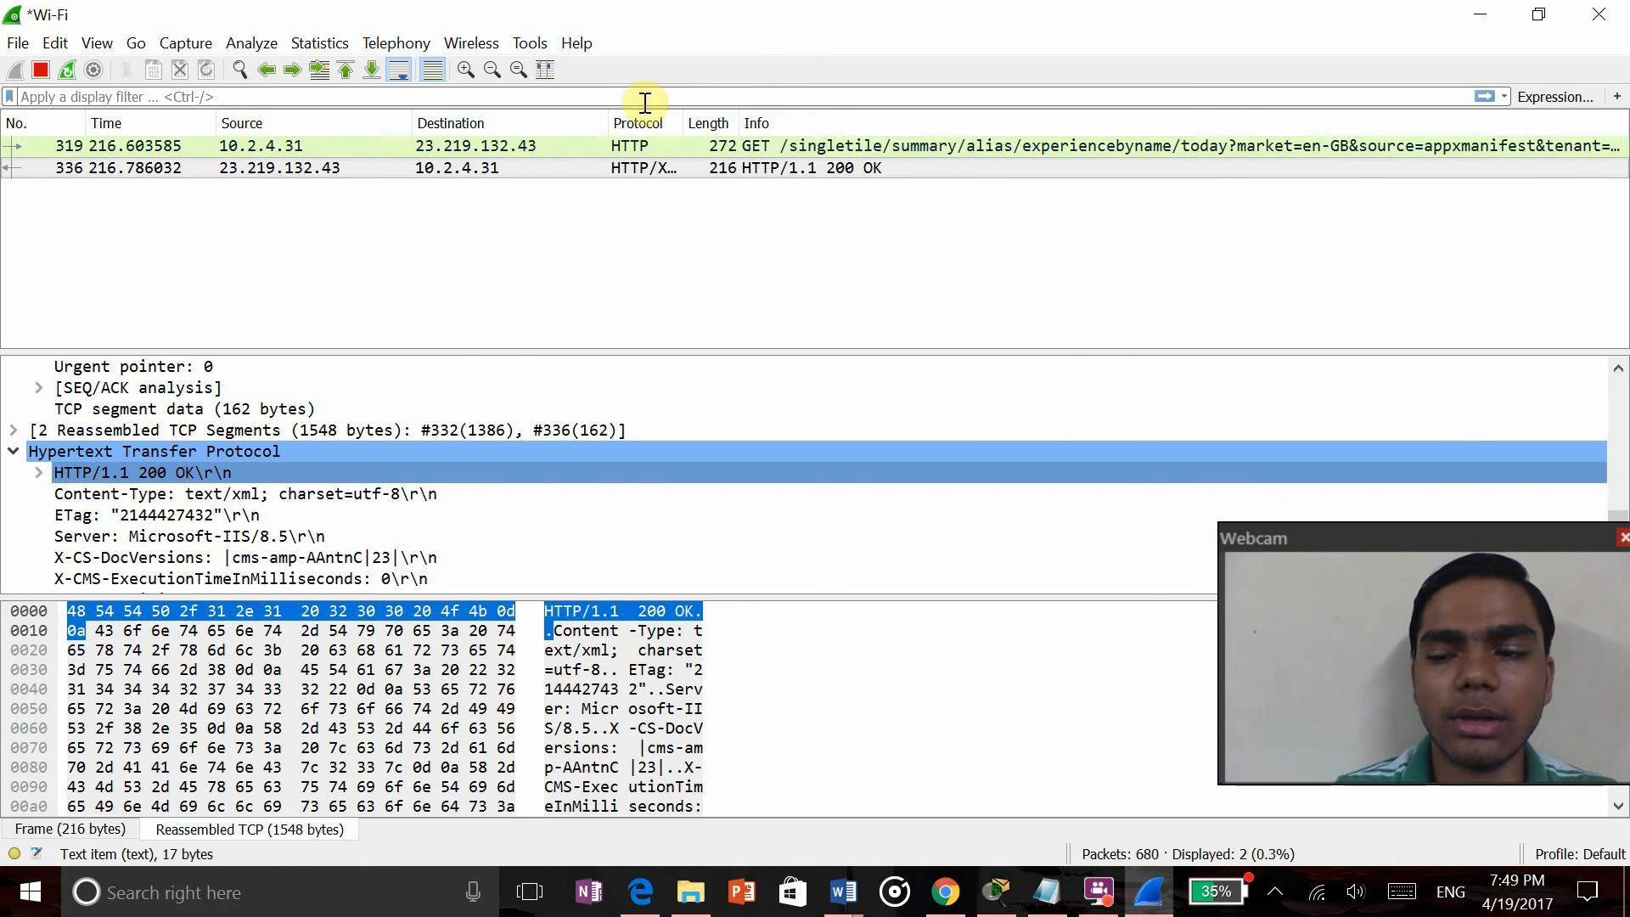